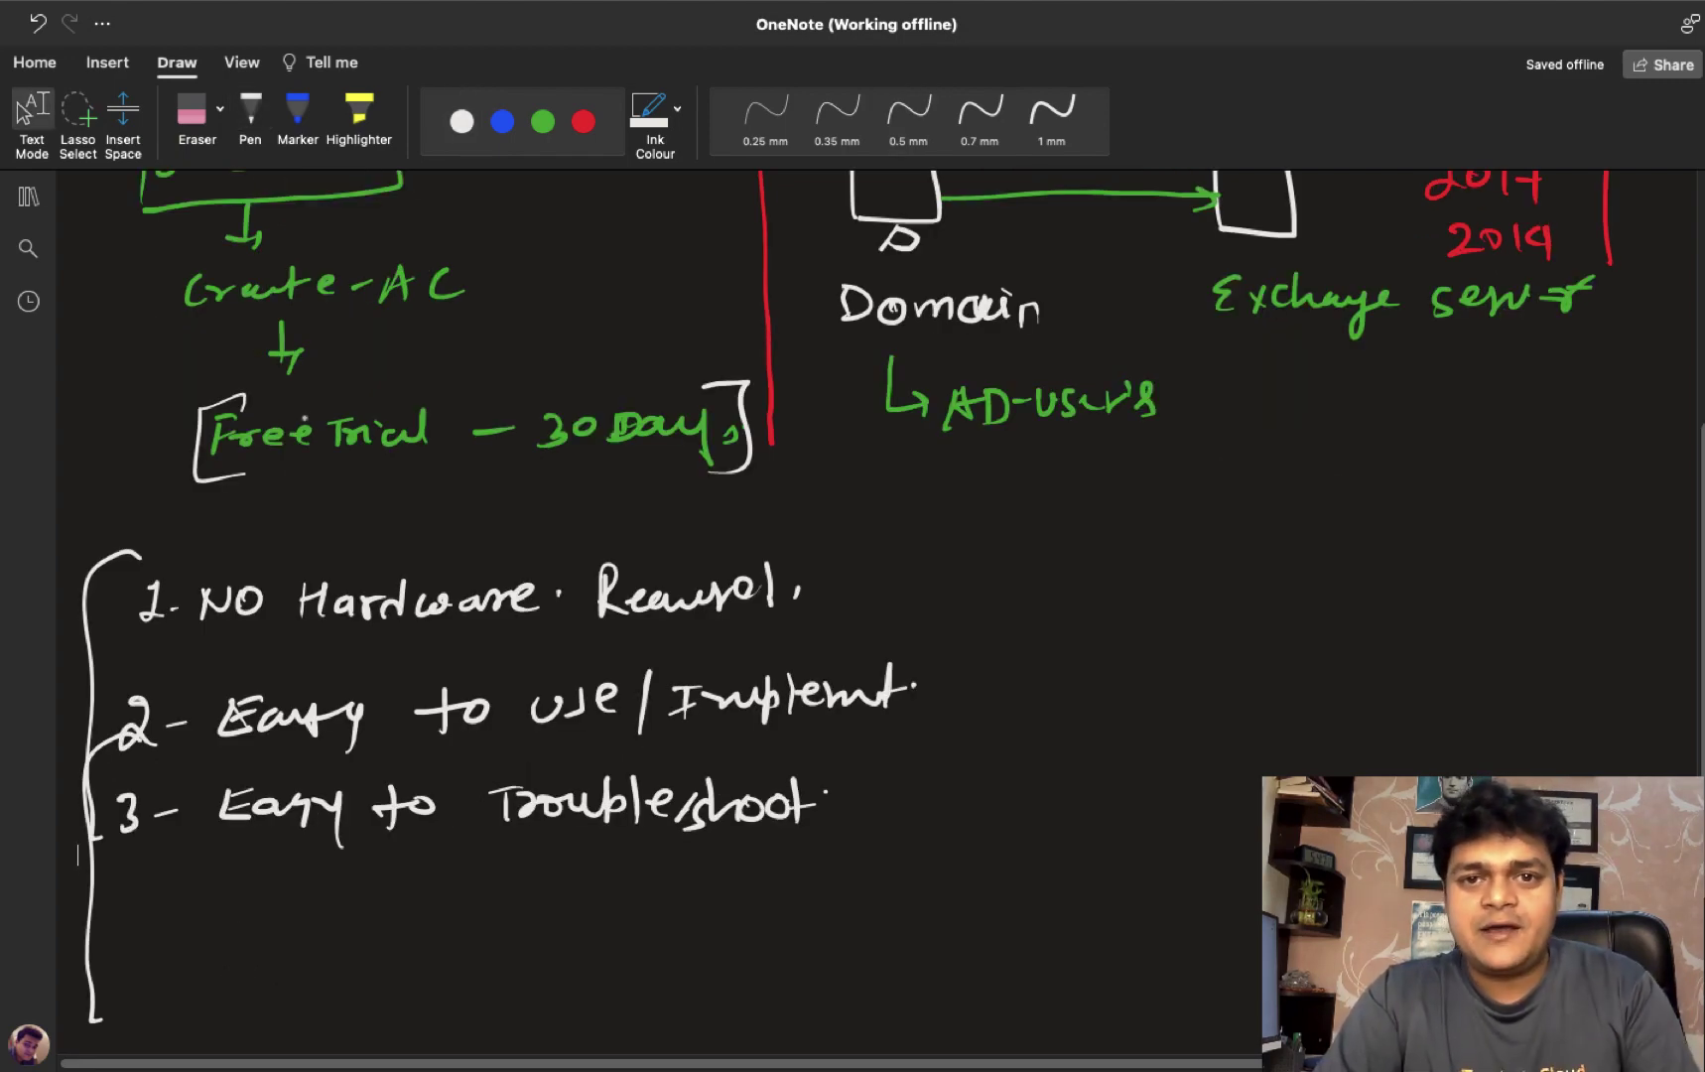
Step: Launch Chrome full screen and search Google for 'microsoft 365' to reach the product page
key("ctrl+Left")
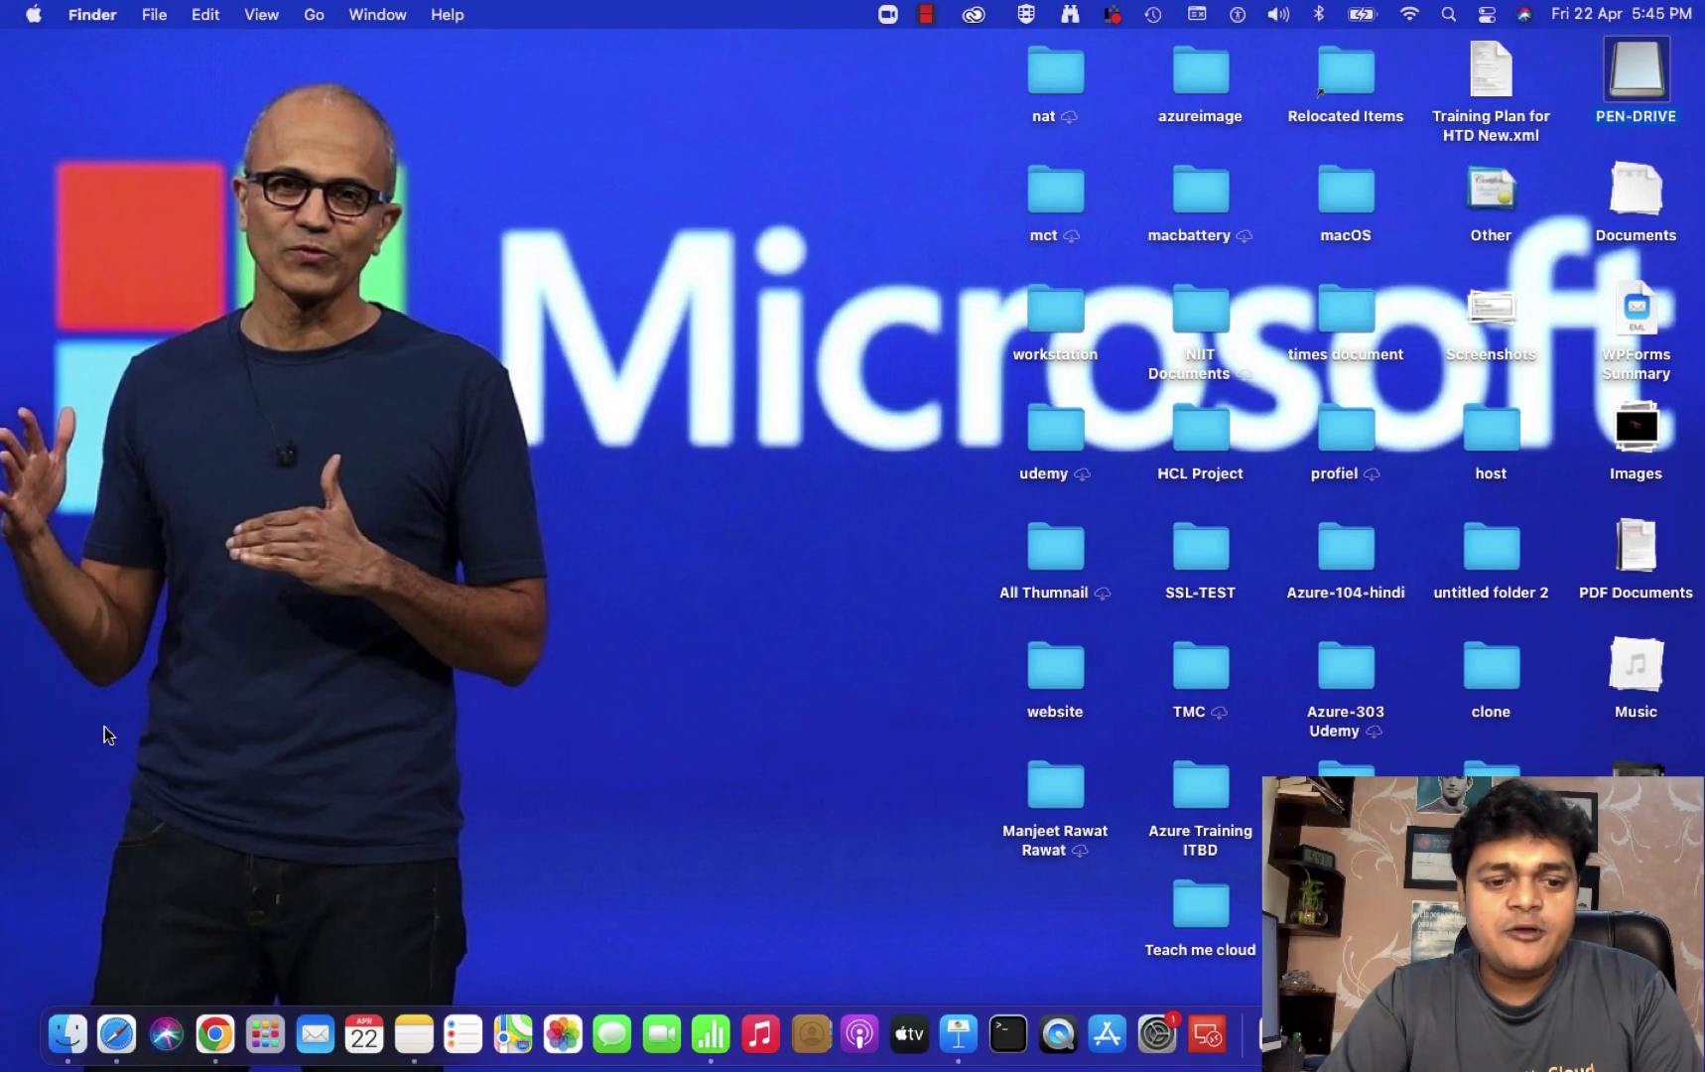
left_click(216, 1035)
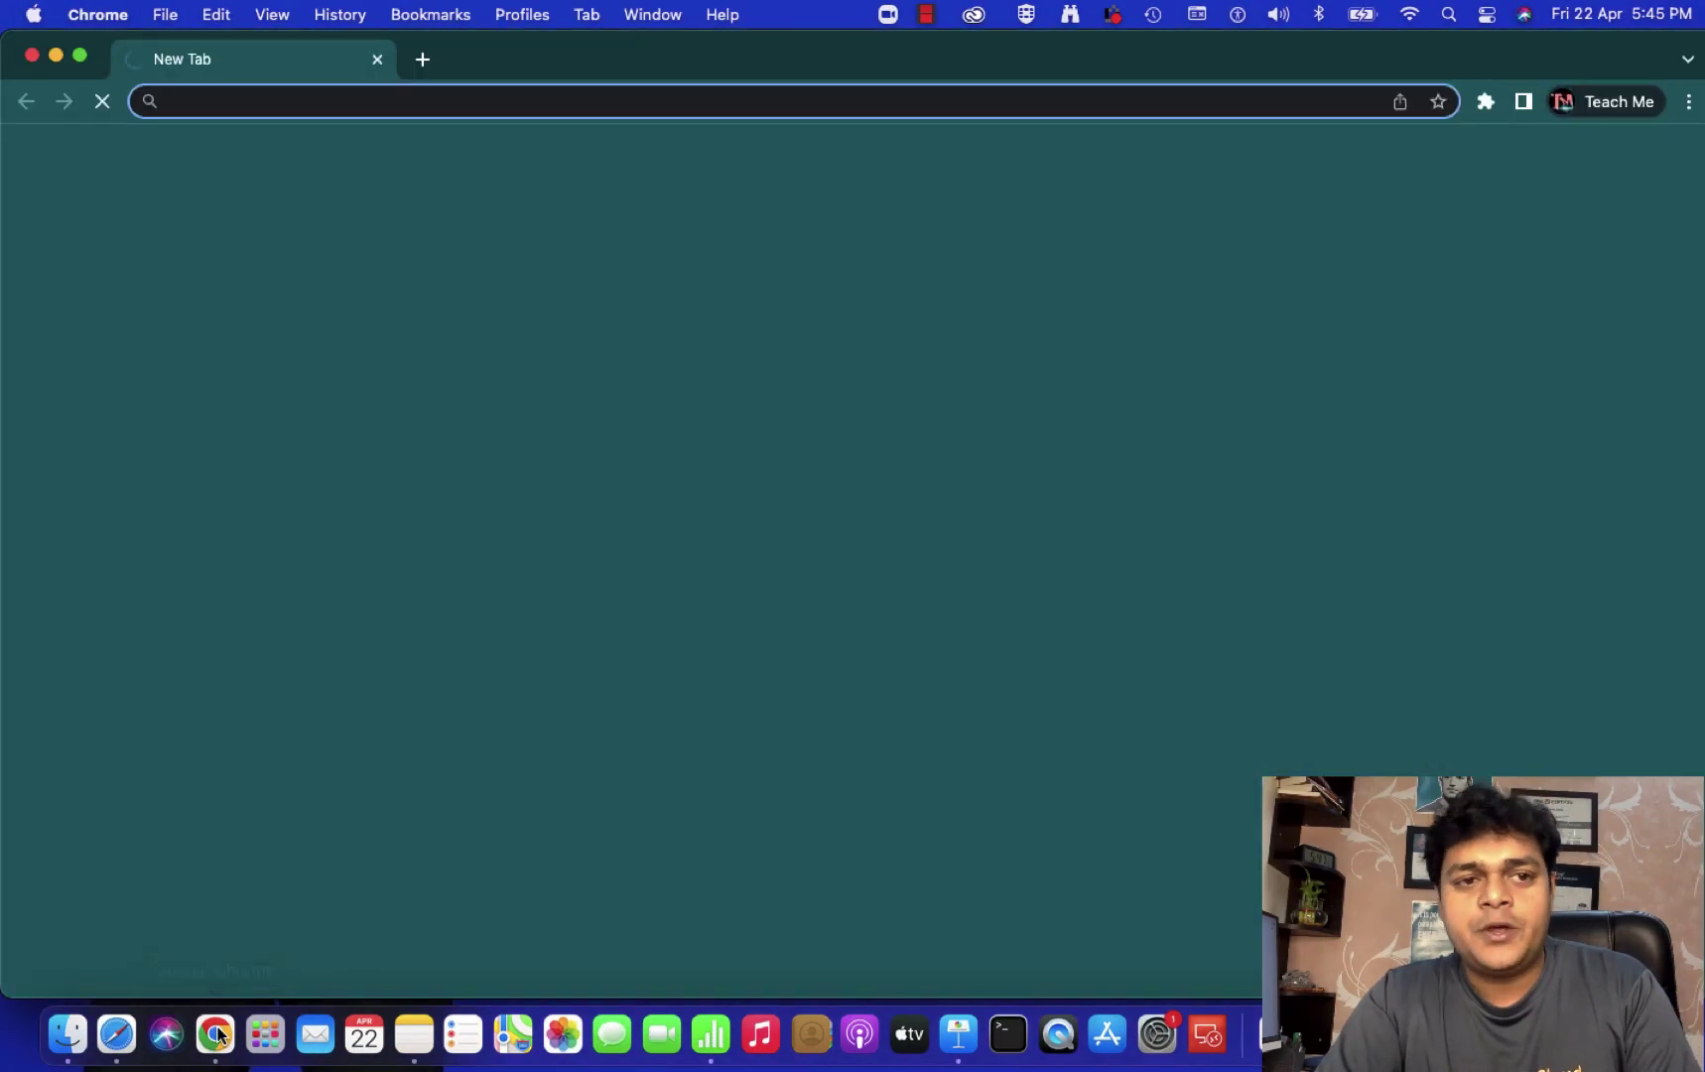
key("super+ctrl+f")
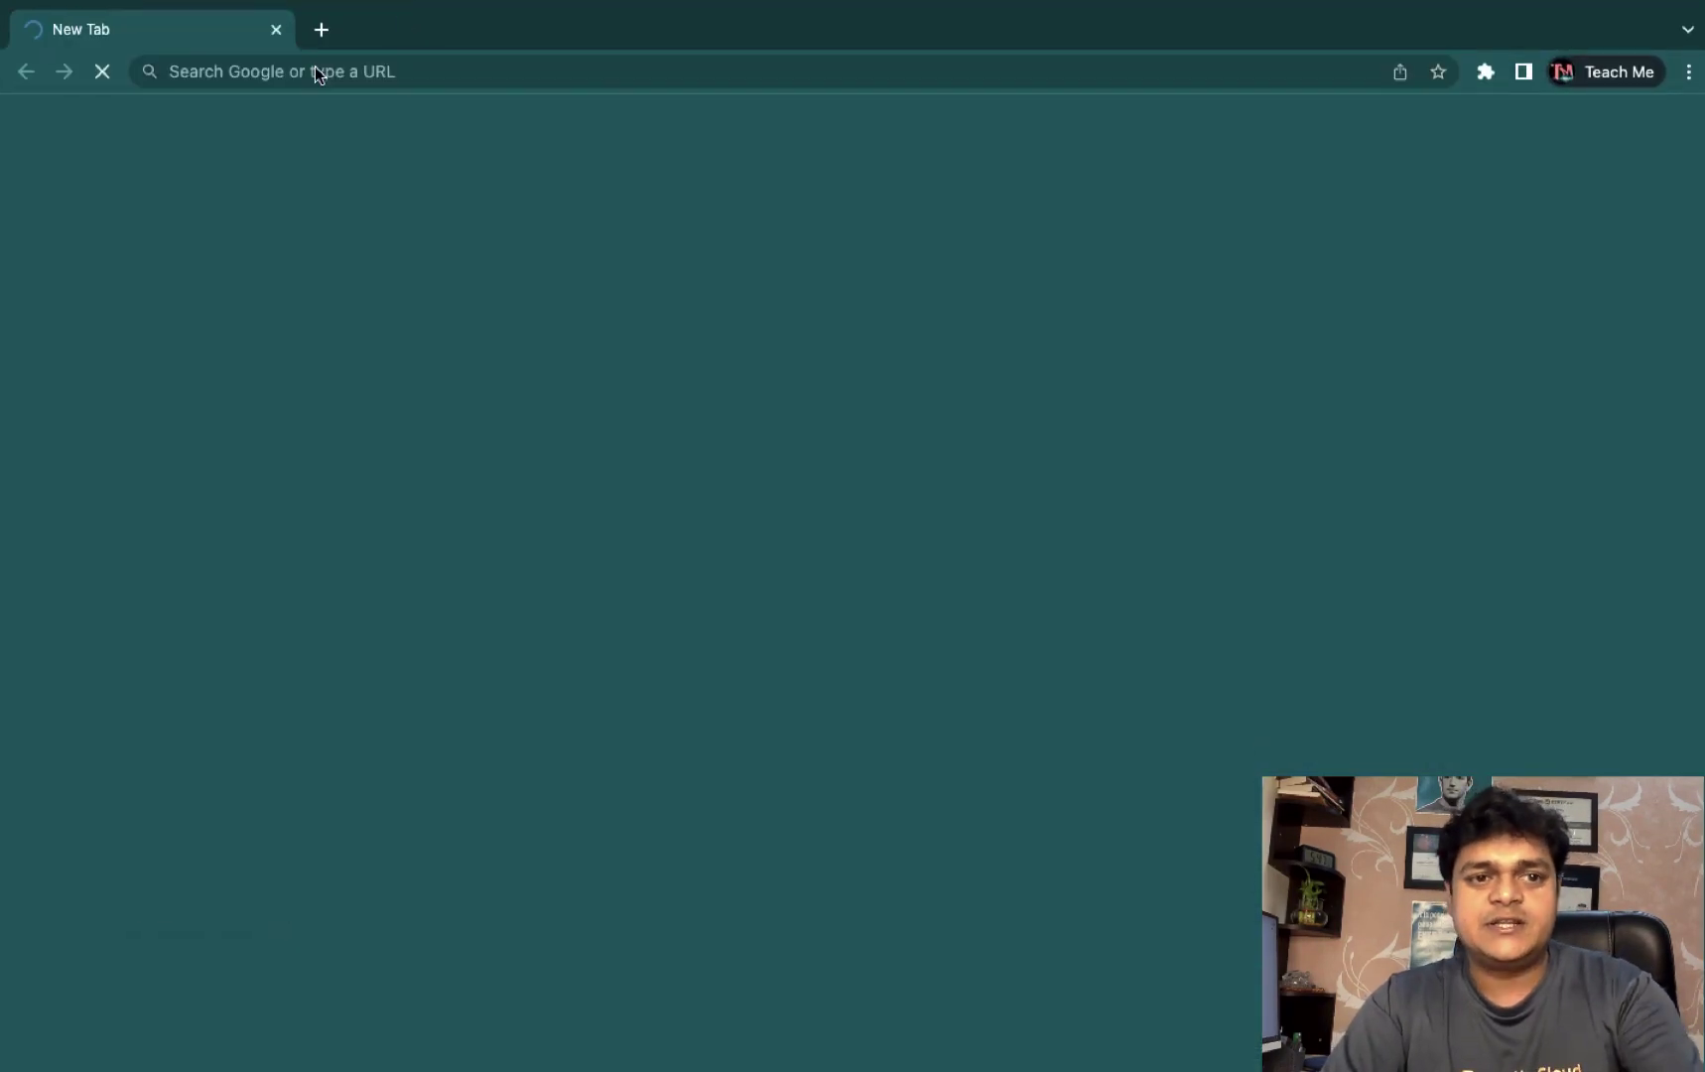
left_click(316, 71)
type("micro")
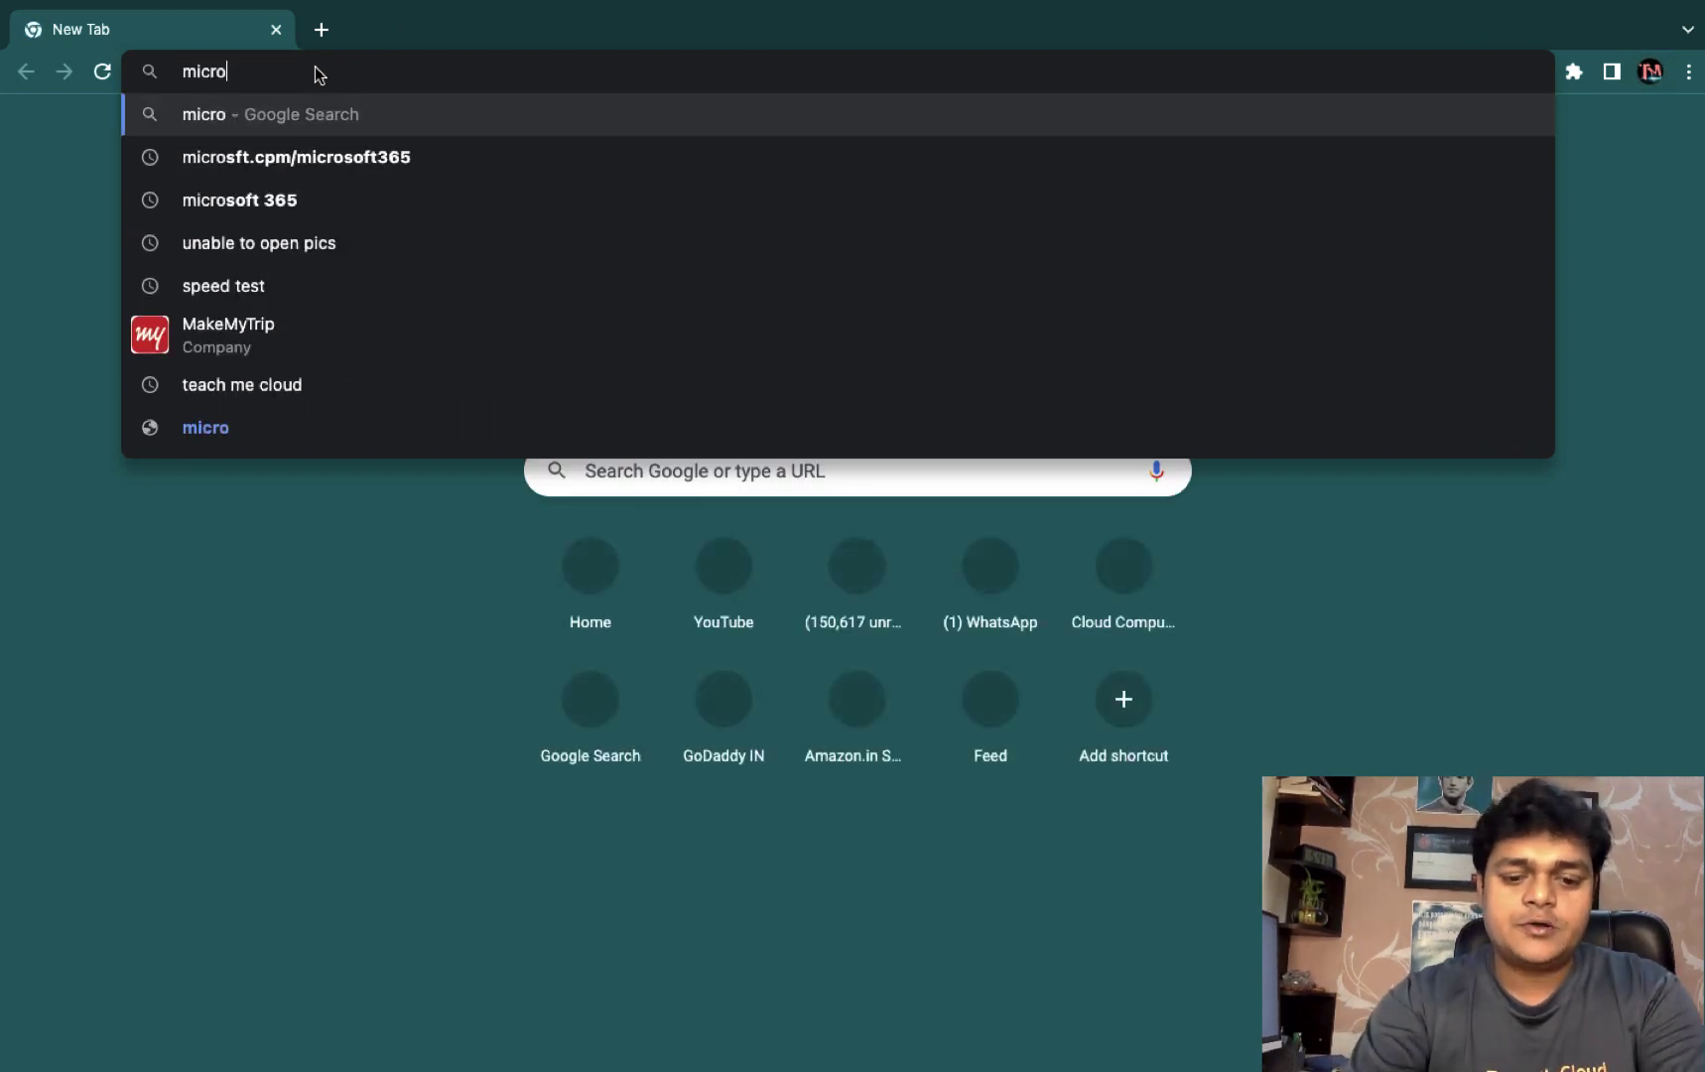
type("soft")
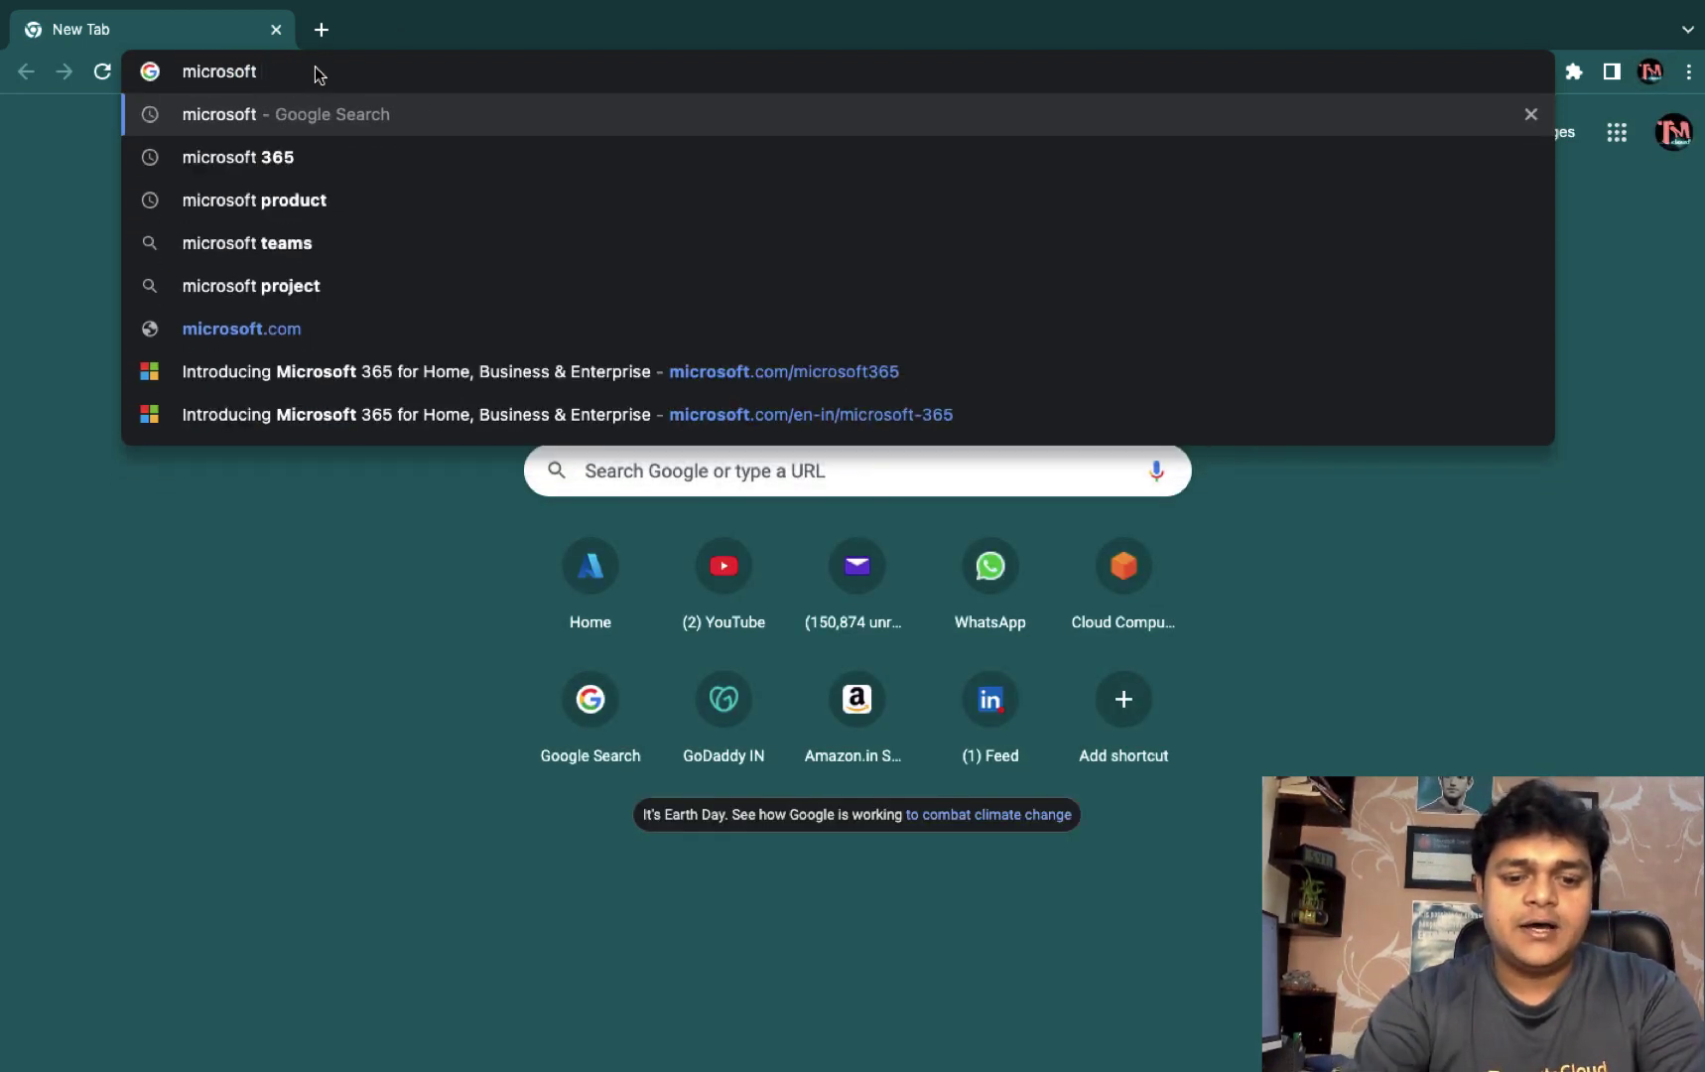
type(" 365")
key("Return")
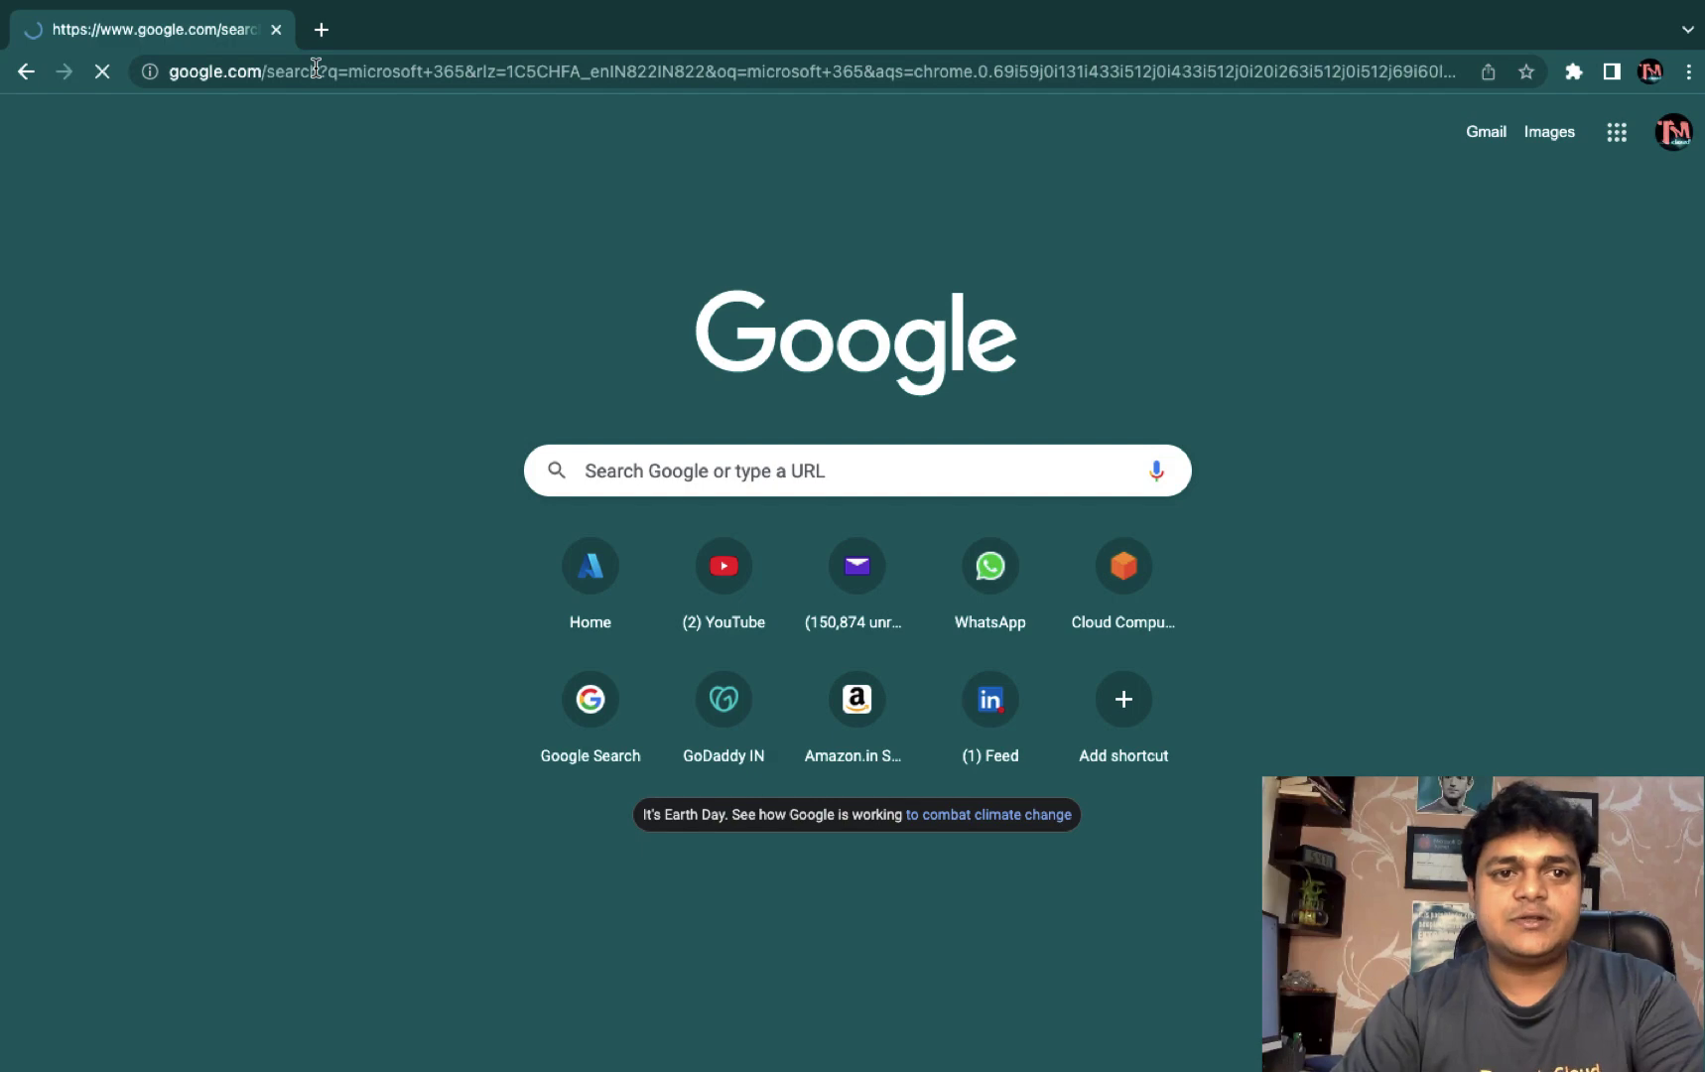
scroll(438, 352, "down", 3)
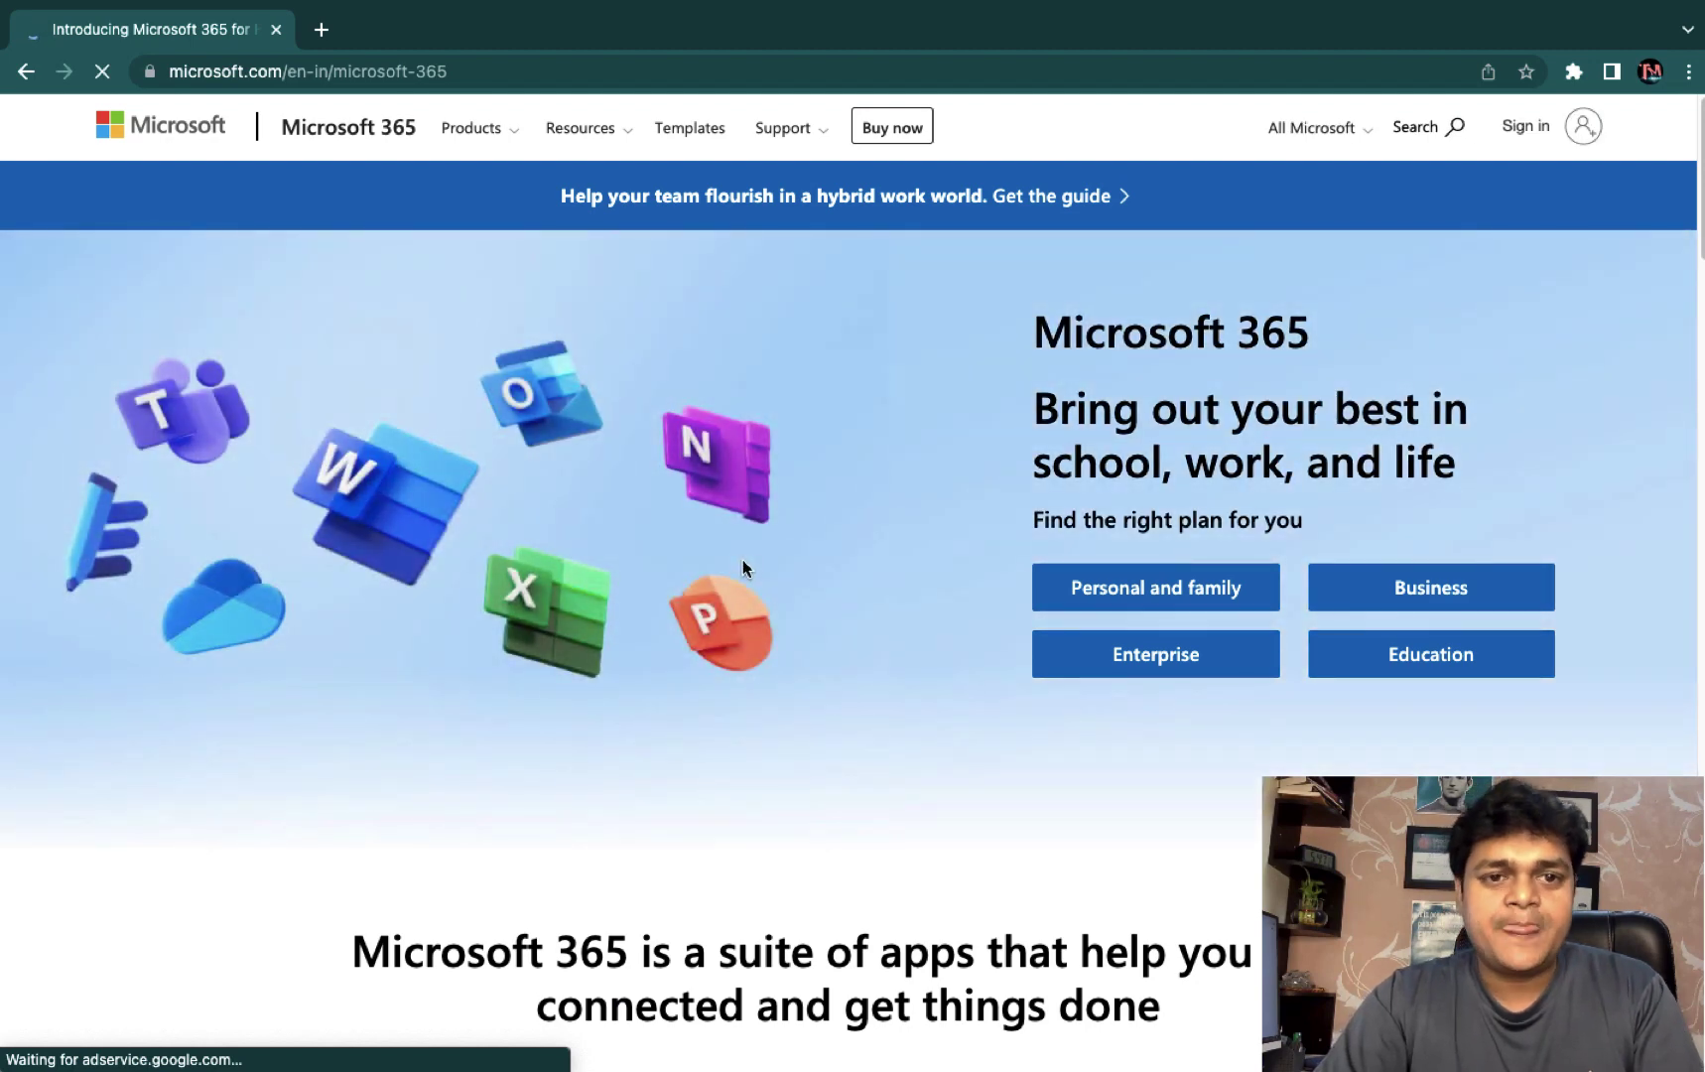
Step: Go to the Microsoft 365 for enterprise page through the Products menu
left_click(506, 132)
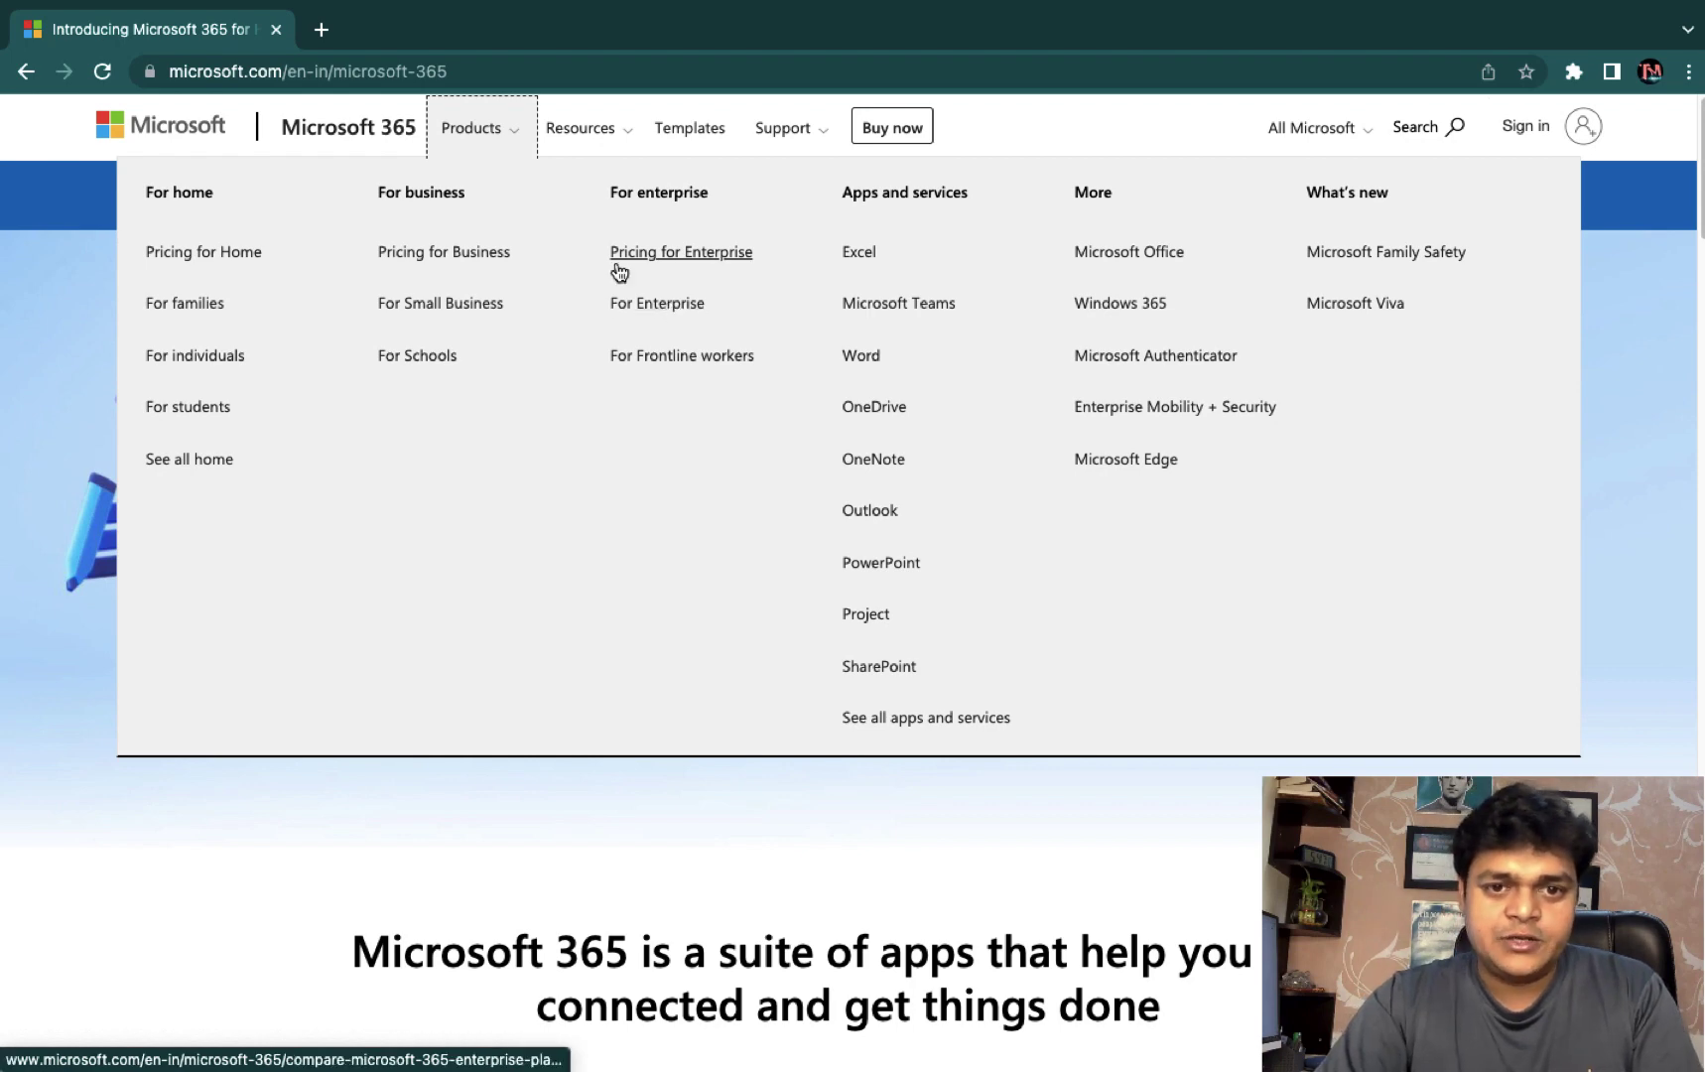
left_click(649, 315)
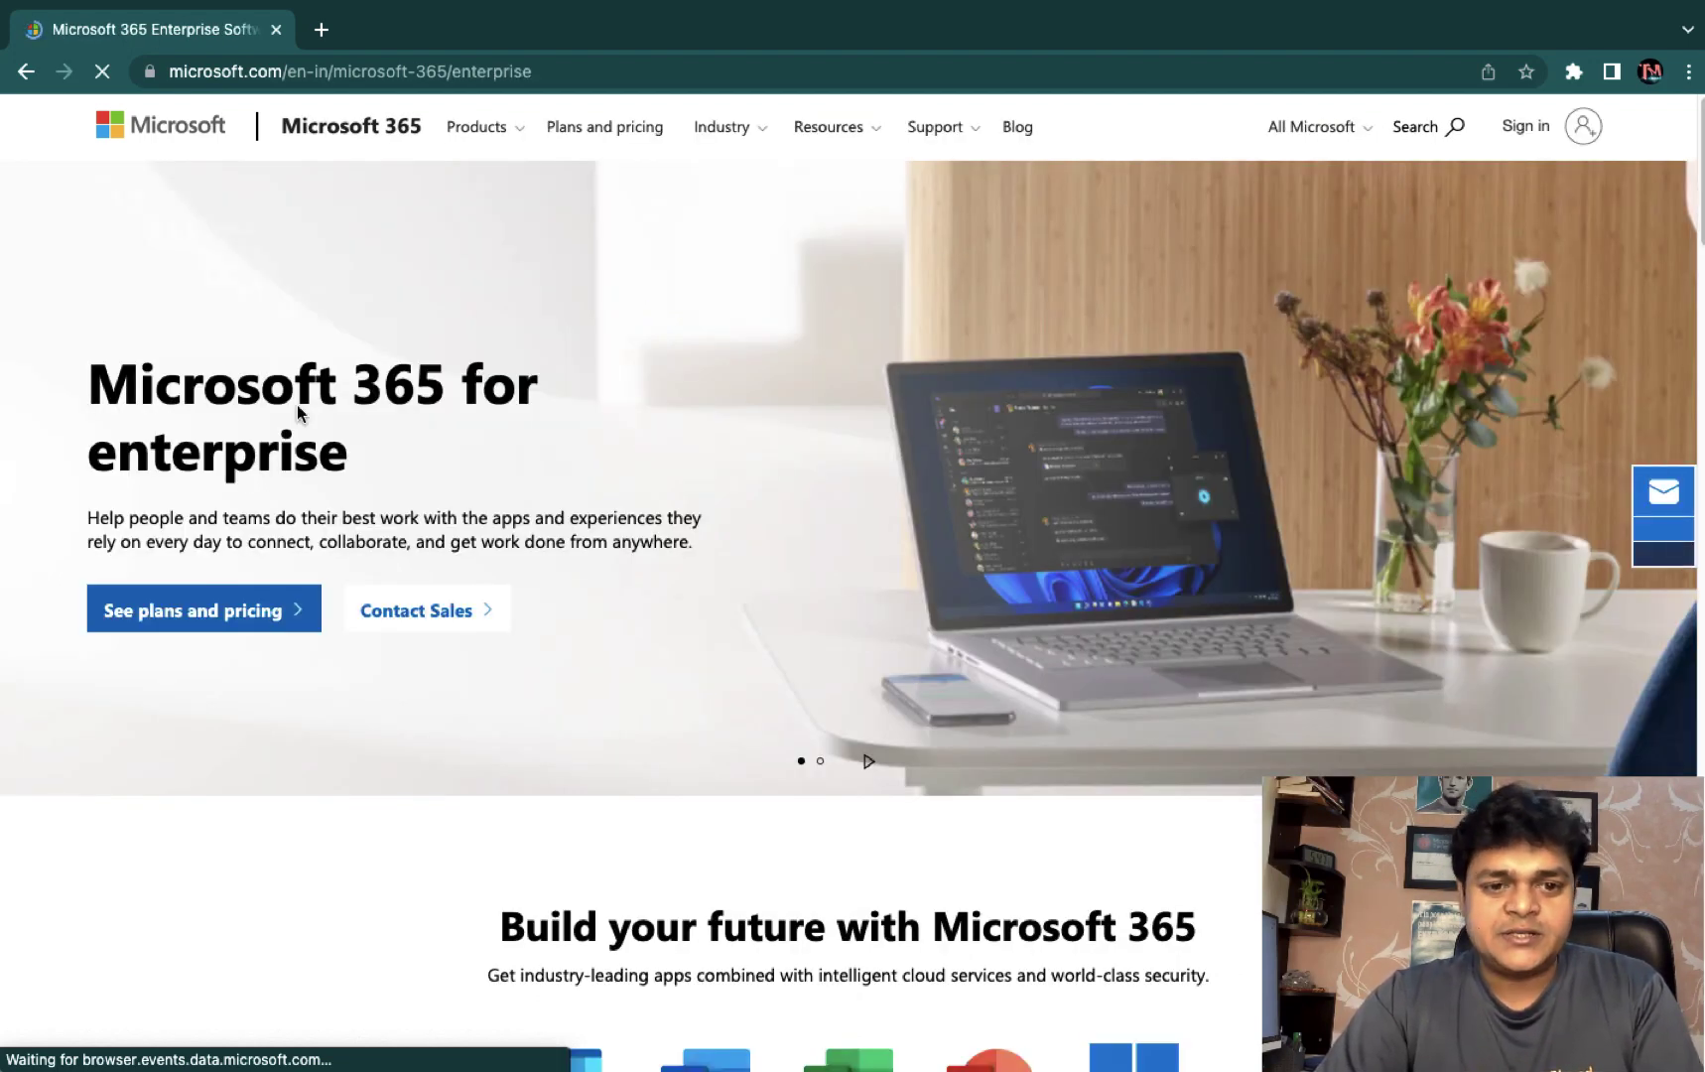
Step: Open enterprise plans and pricing and find the E3, E5 and F3 monthly prices
left_click(190, 622)
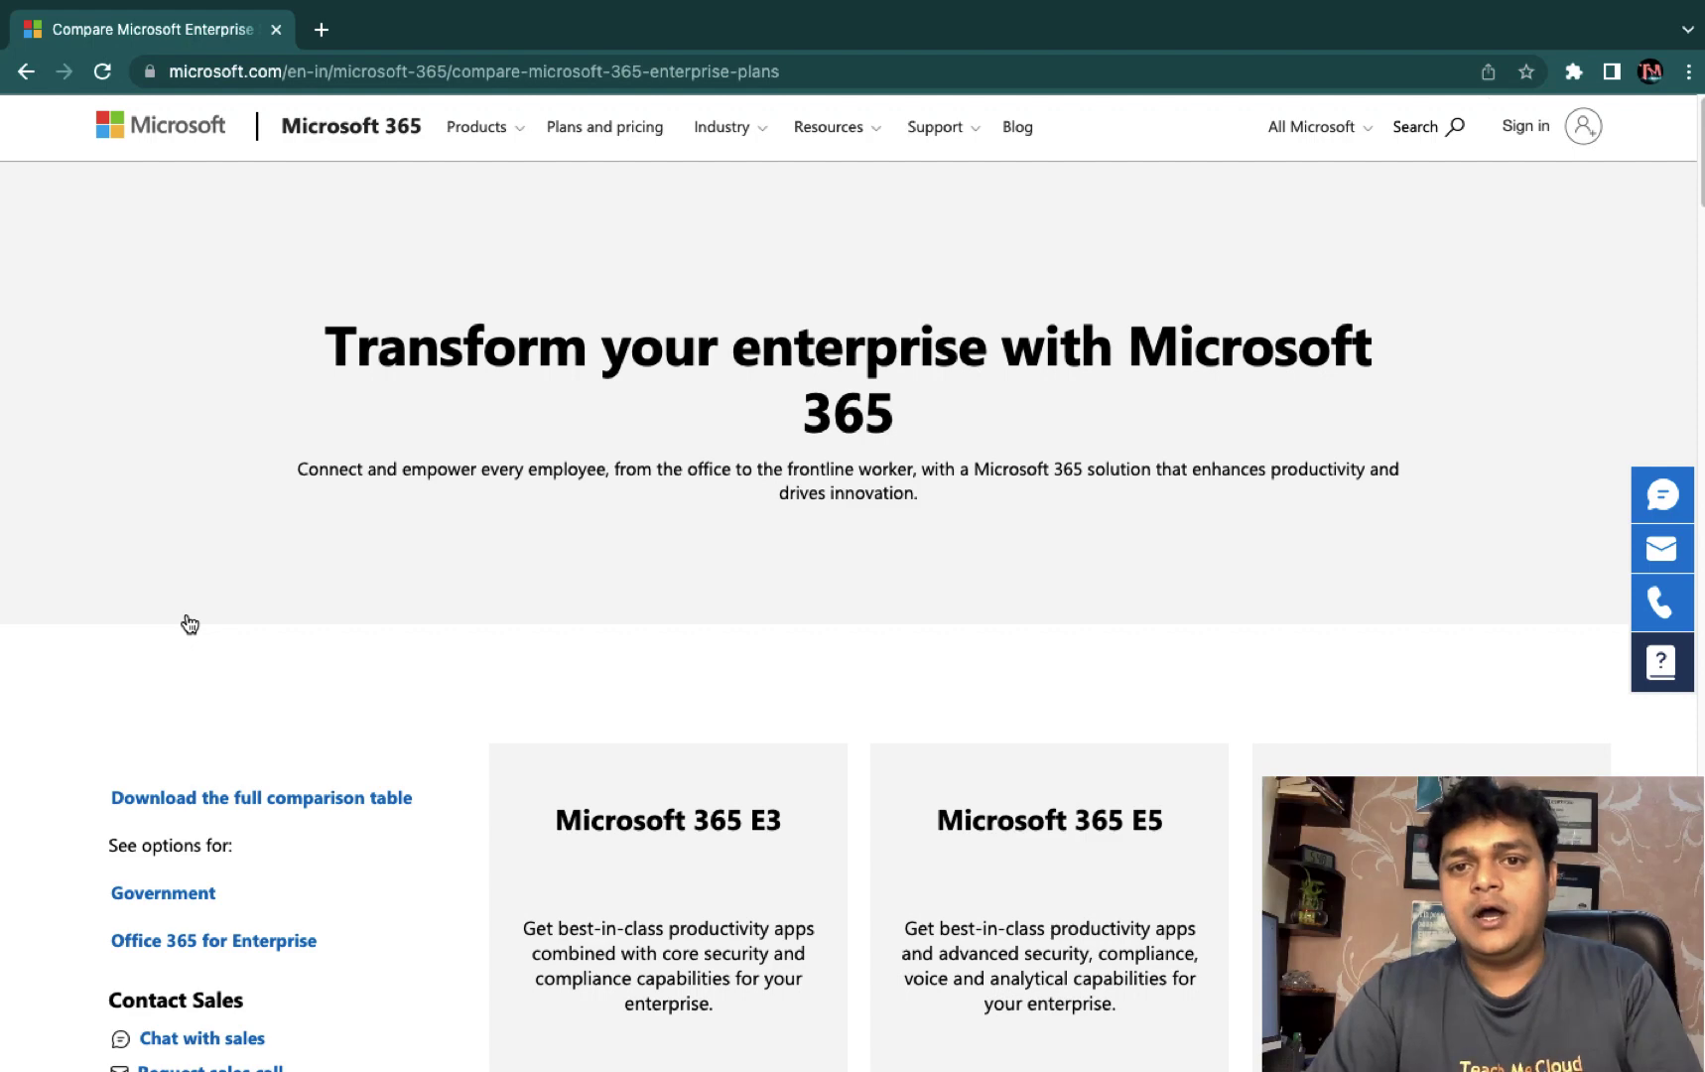
scroll(888, 834, "down", 3)
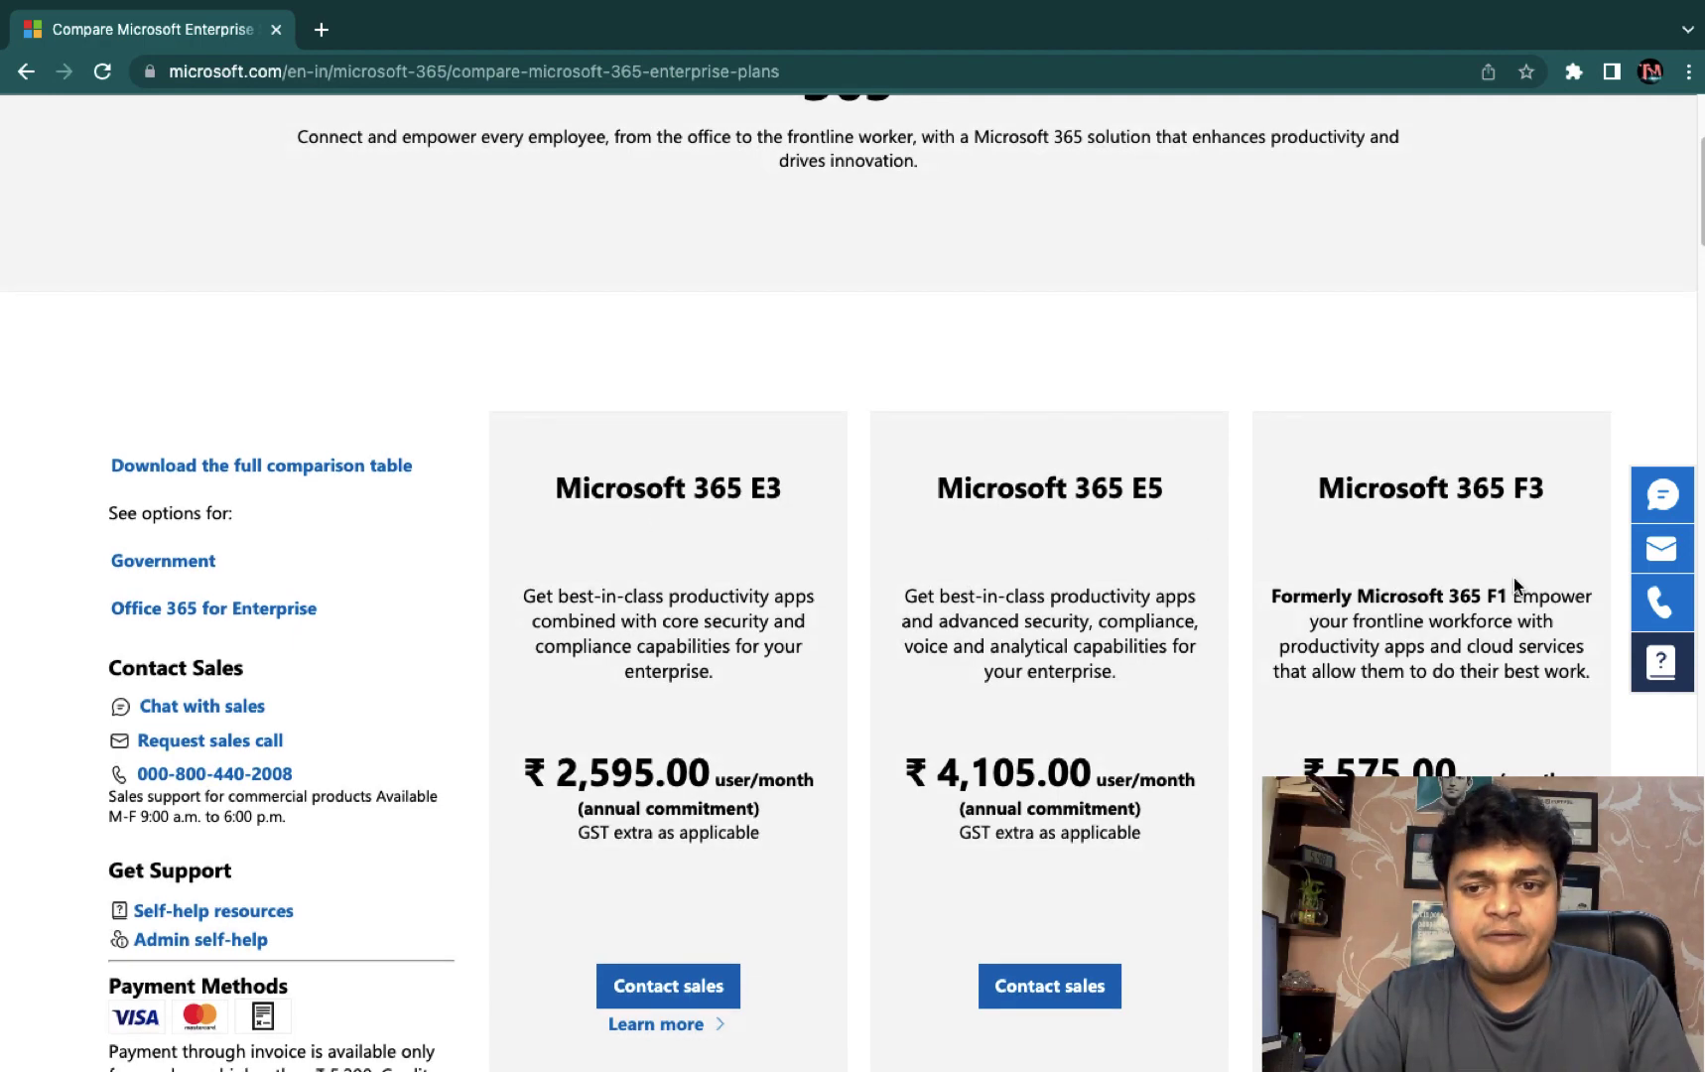
scroll(1513, 586, "down", 10)
scroll(1514, 590, "up", 8)
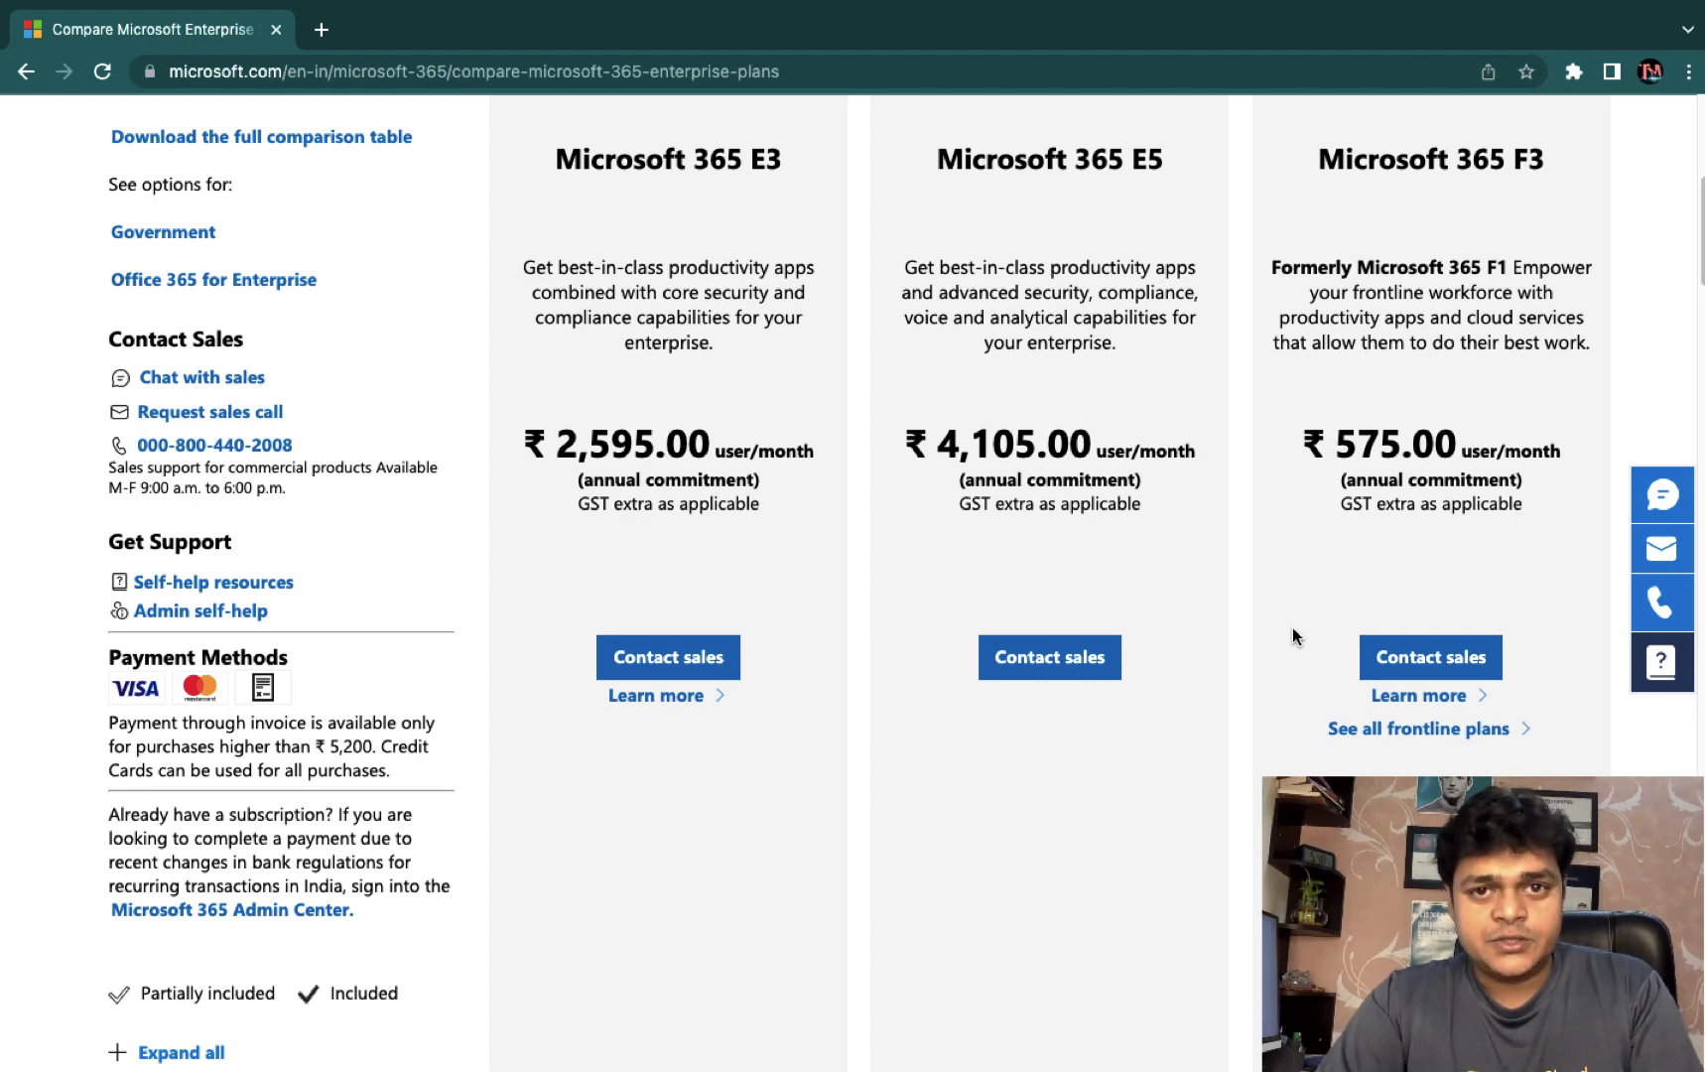
scroll(1292, 628, "up", 3)
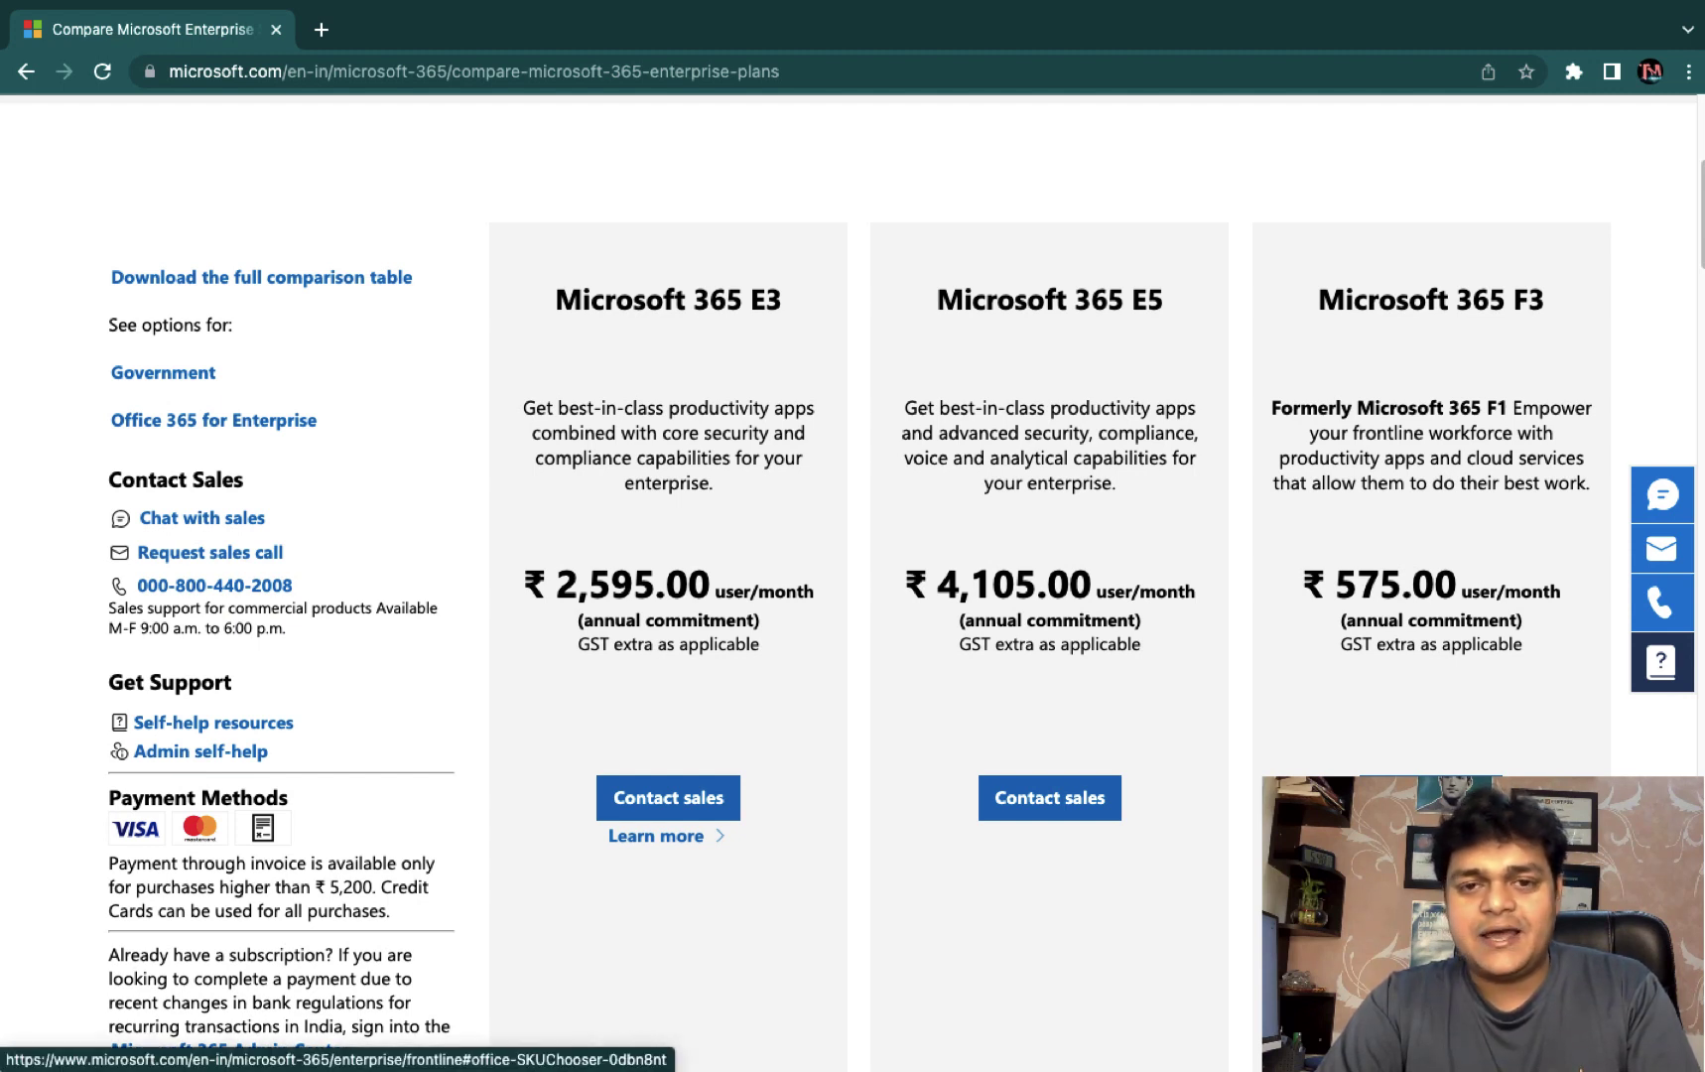
Step: Open the frontline worker plans and start the Office 365 F3 free trial
left_click(1431, 835)
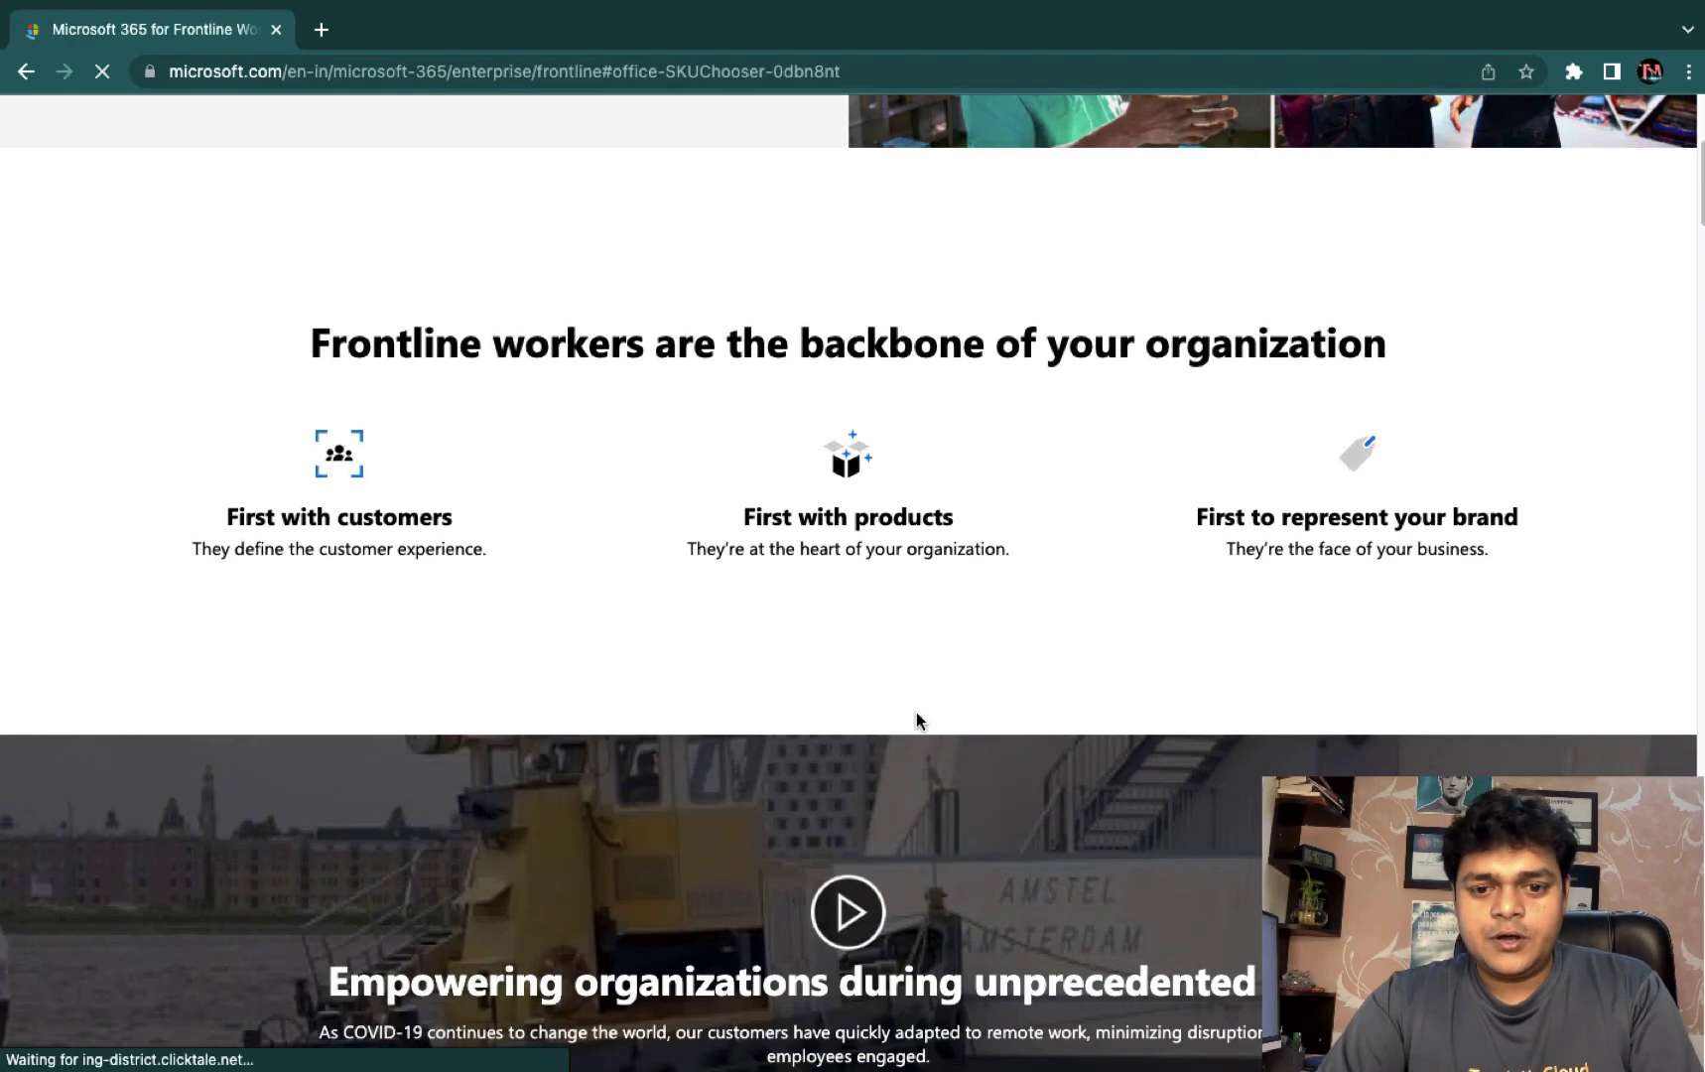
scroll(919, 722, "up", 20)
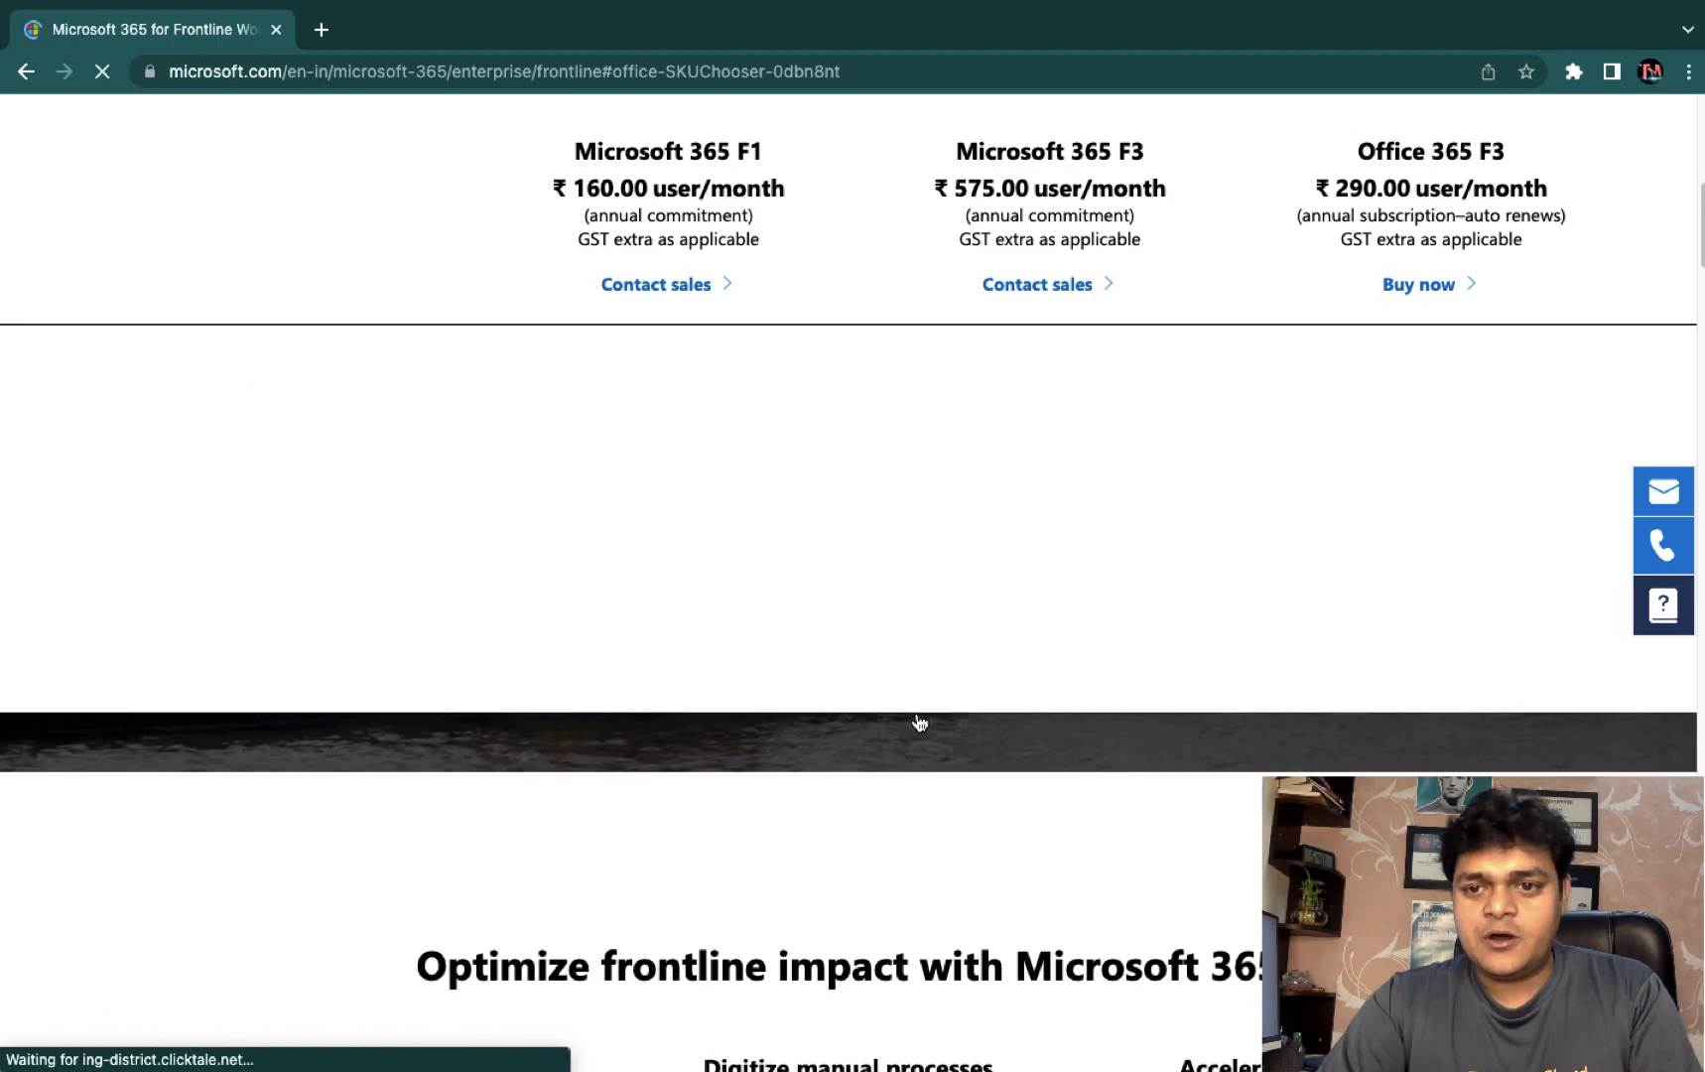
scroll(916, 712, "down", 9)
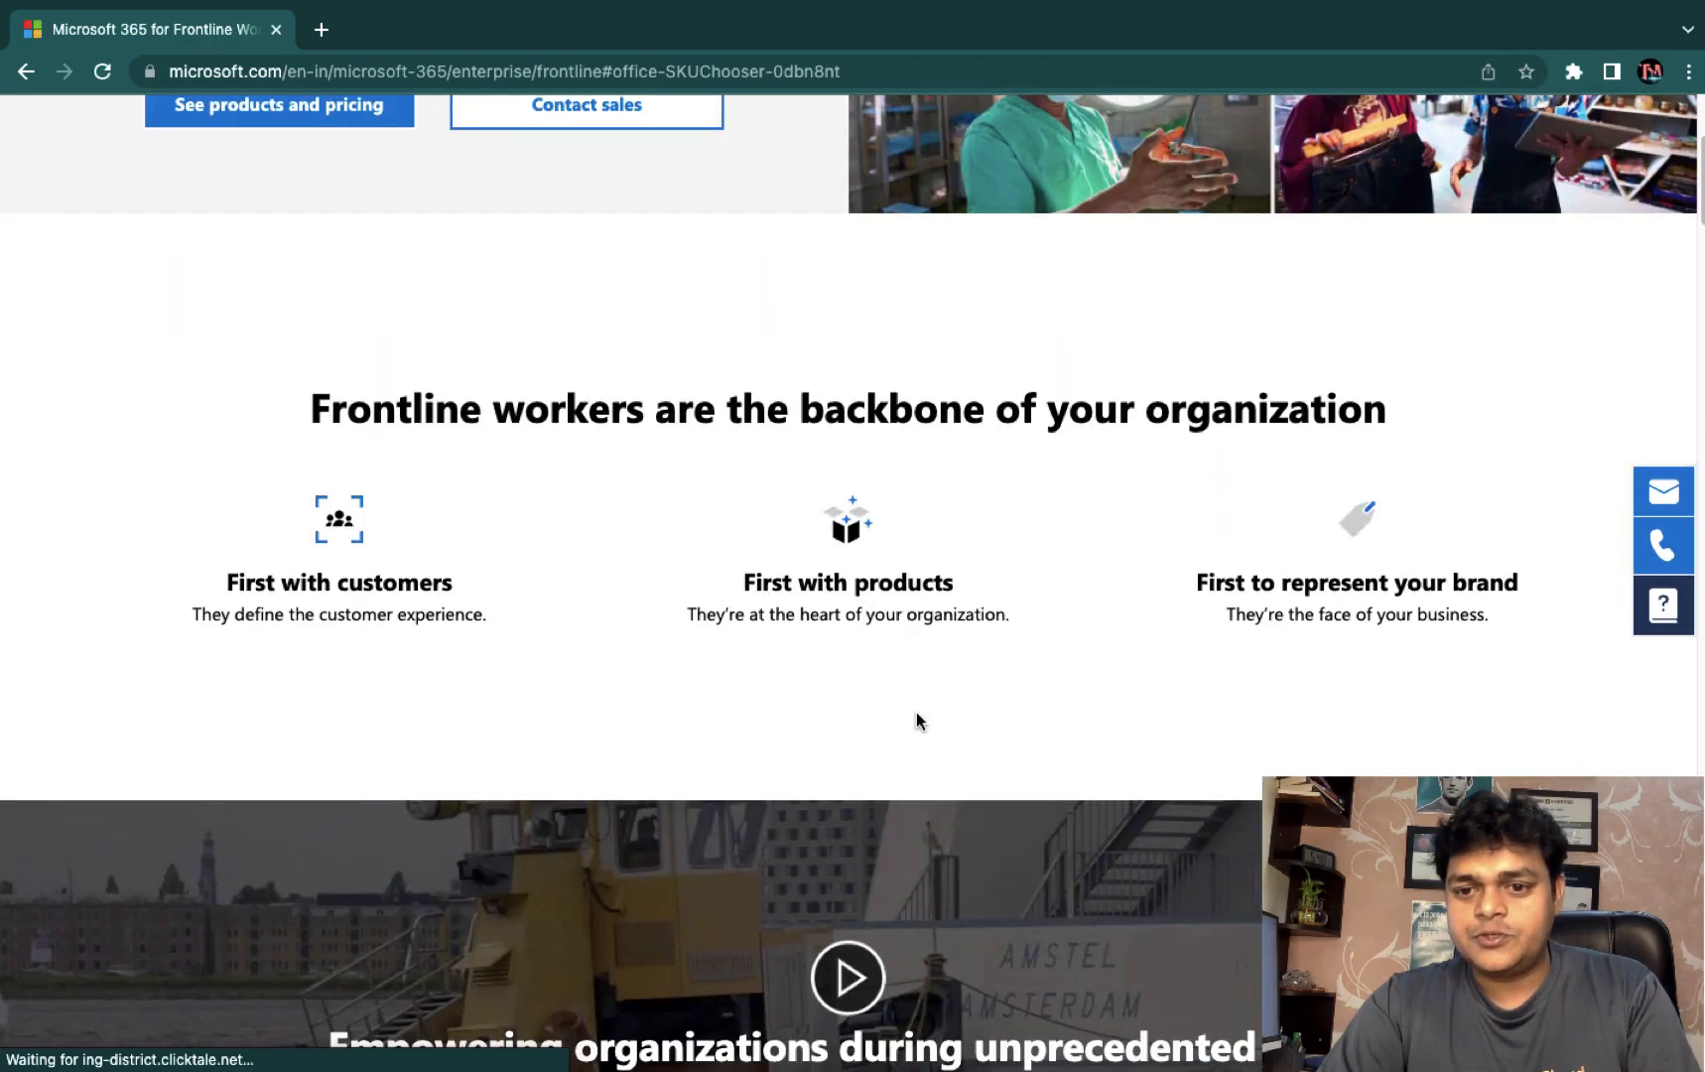
scroll(916, 711, "down", 12)
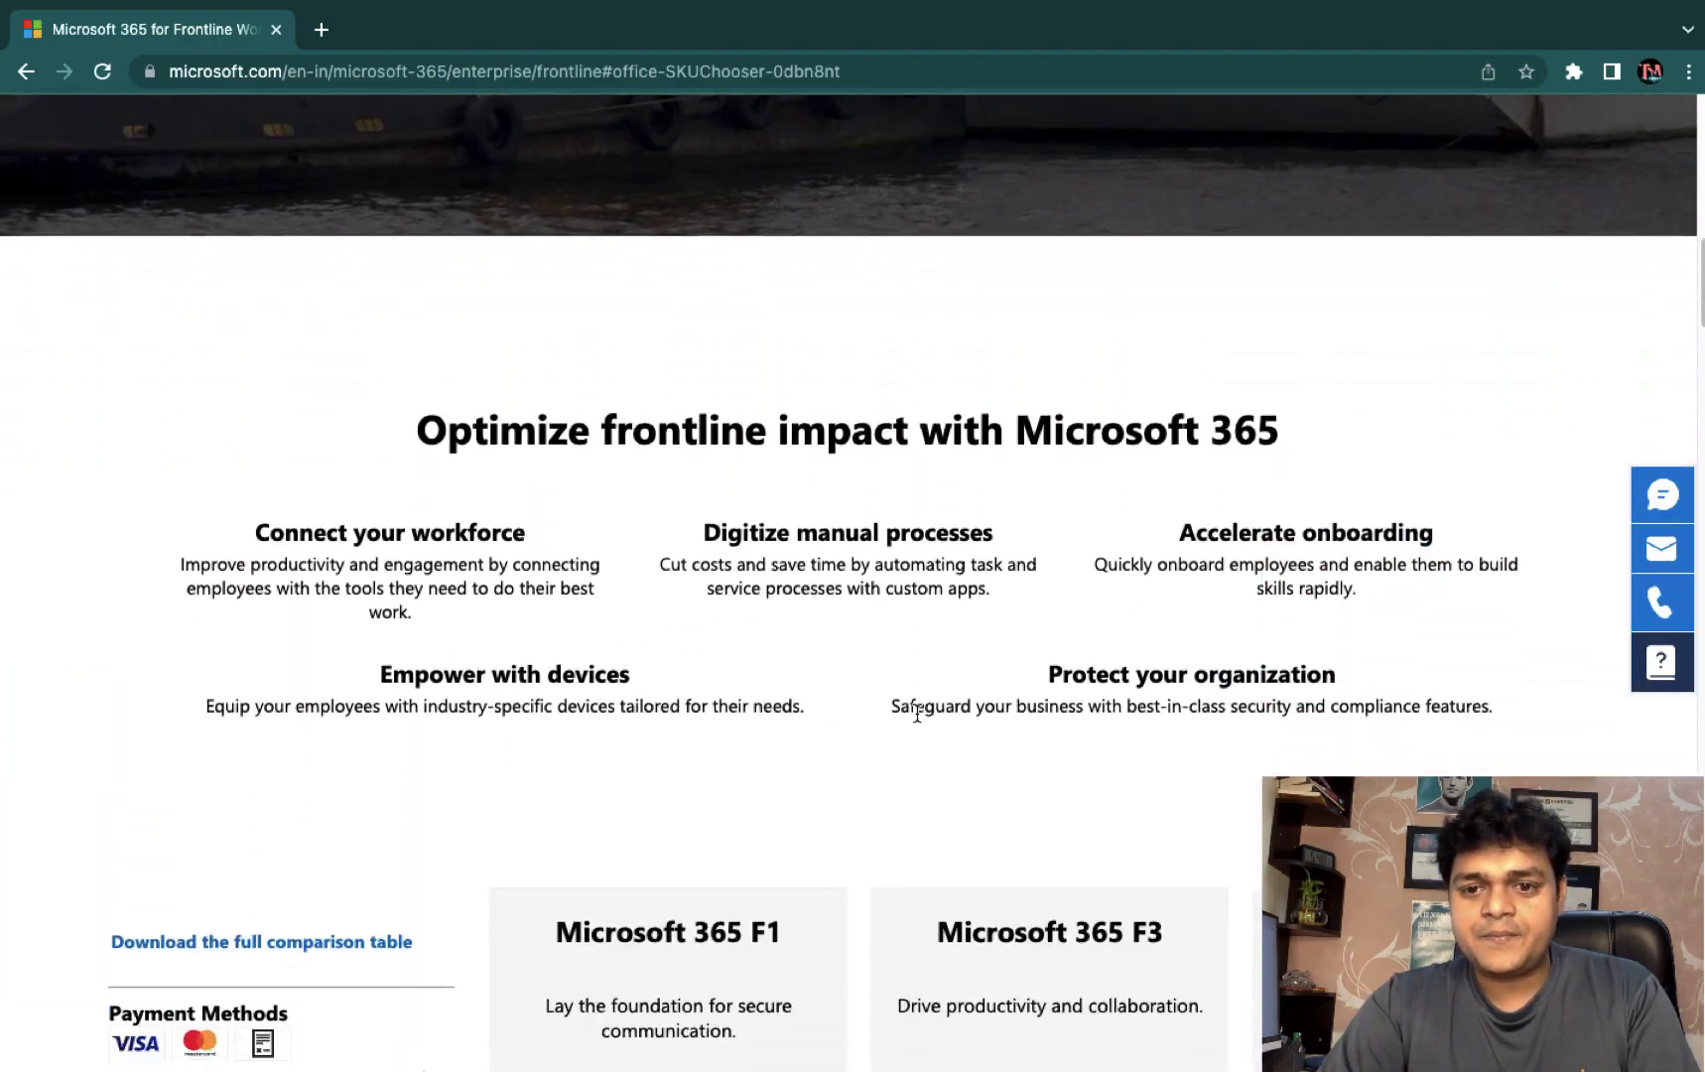
scroll(916, 712, "down", 1)
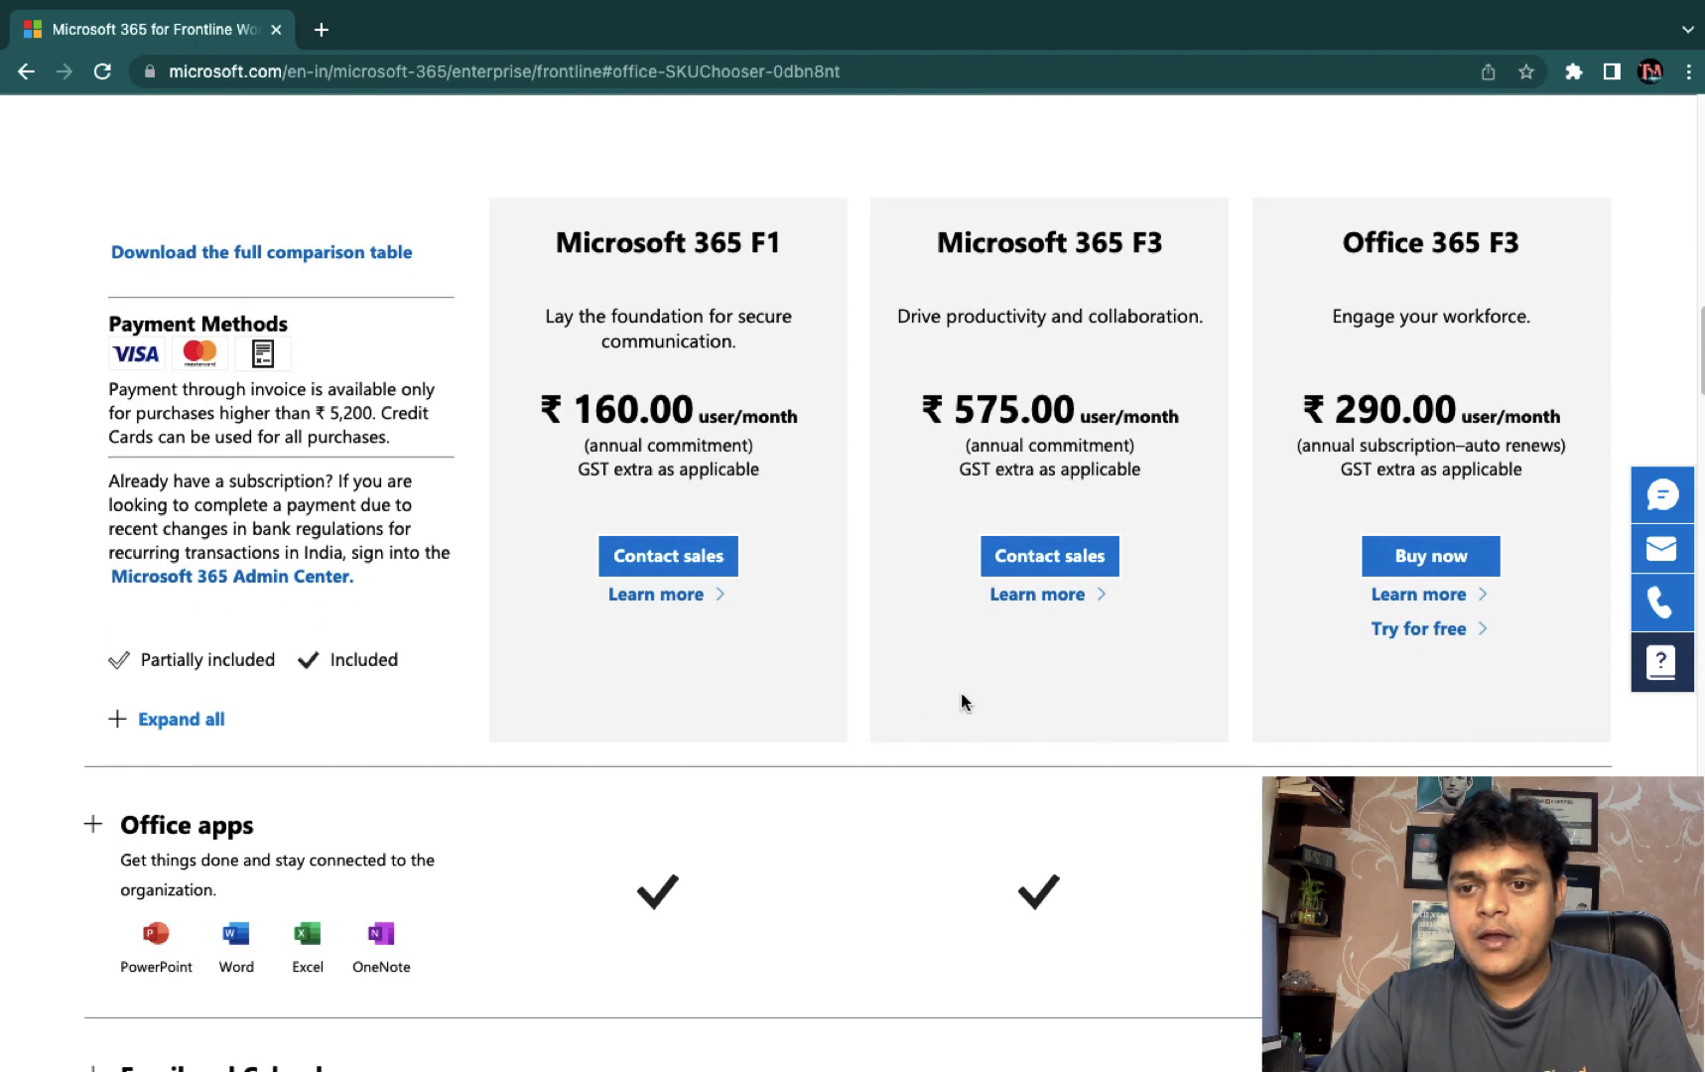
left_click(1410, 635)
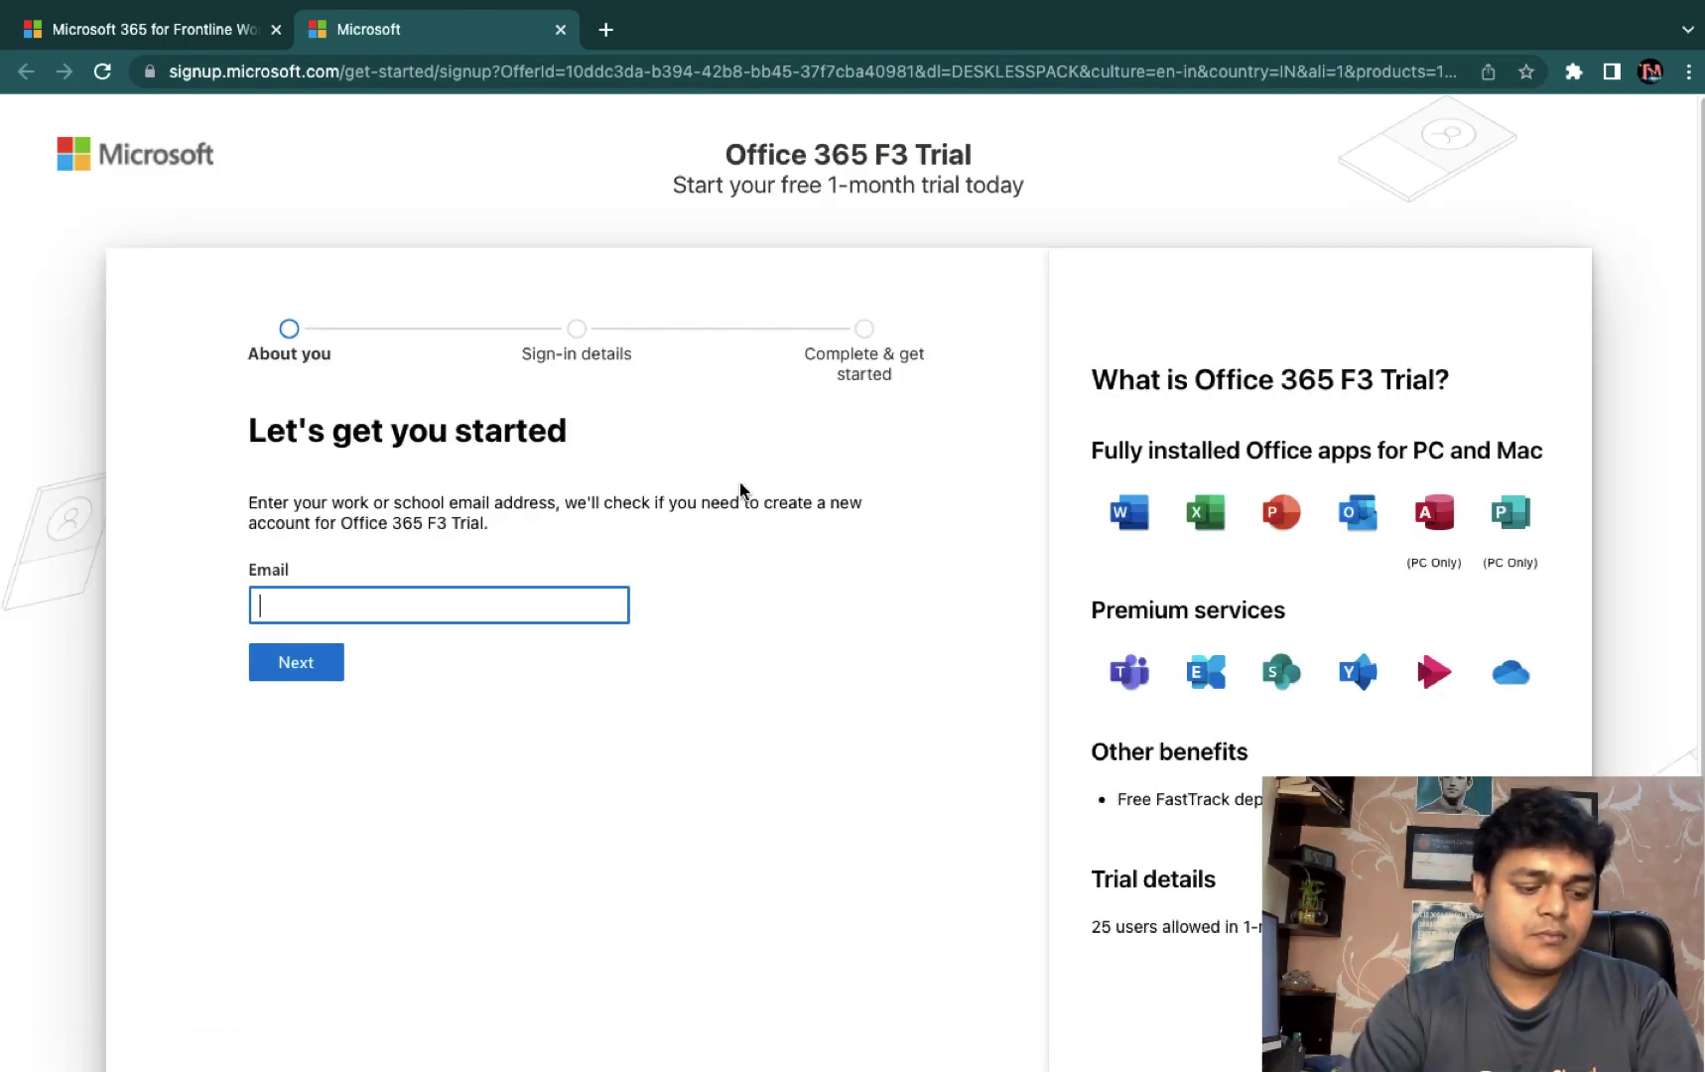
Step: Enter the signup email address, skipping the saved suggestion, and submit it for checking
left_click(391, 599)
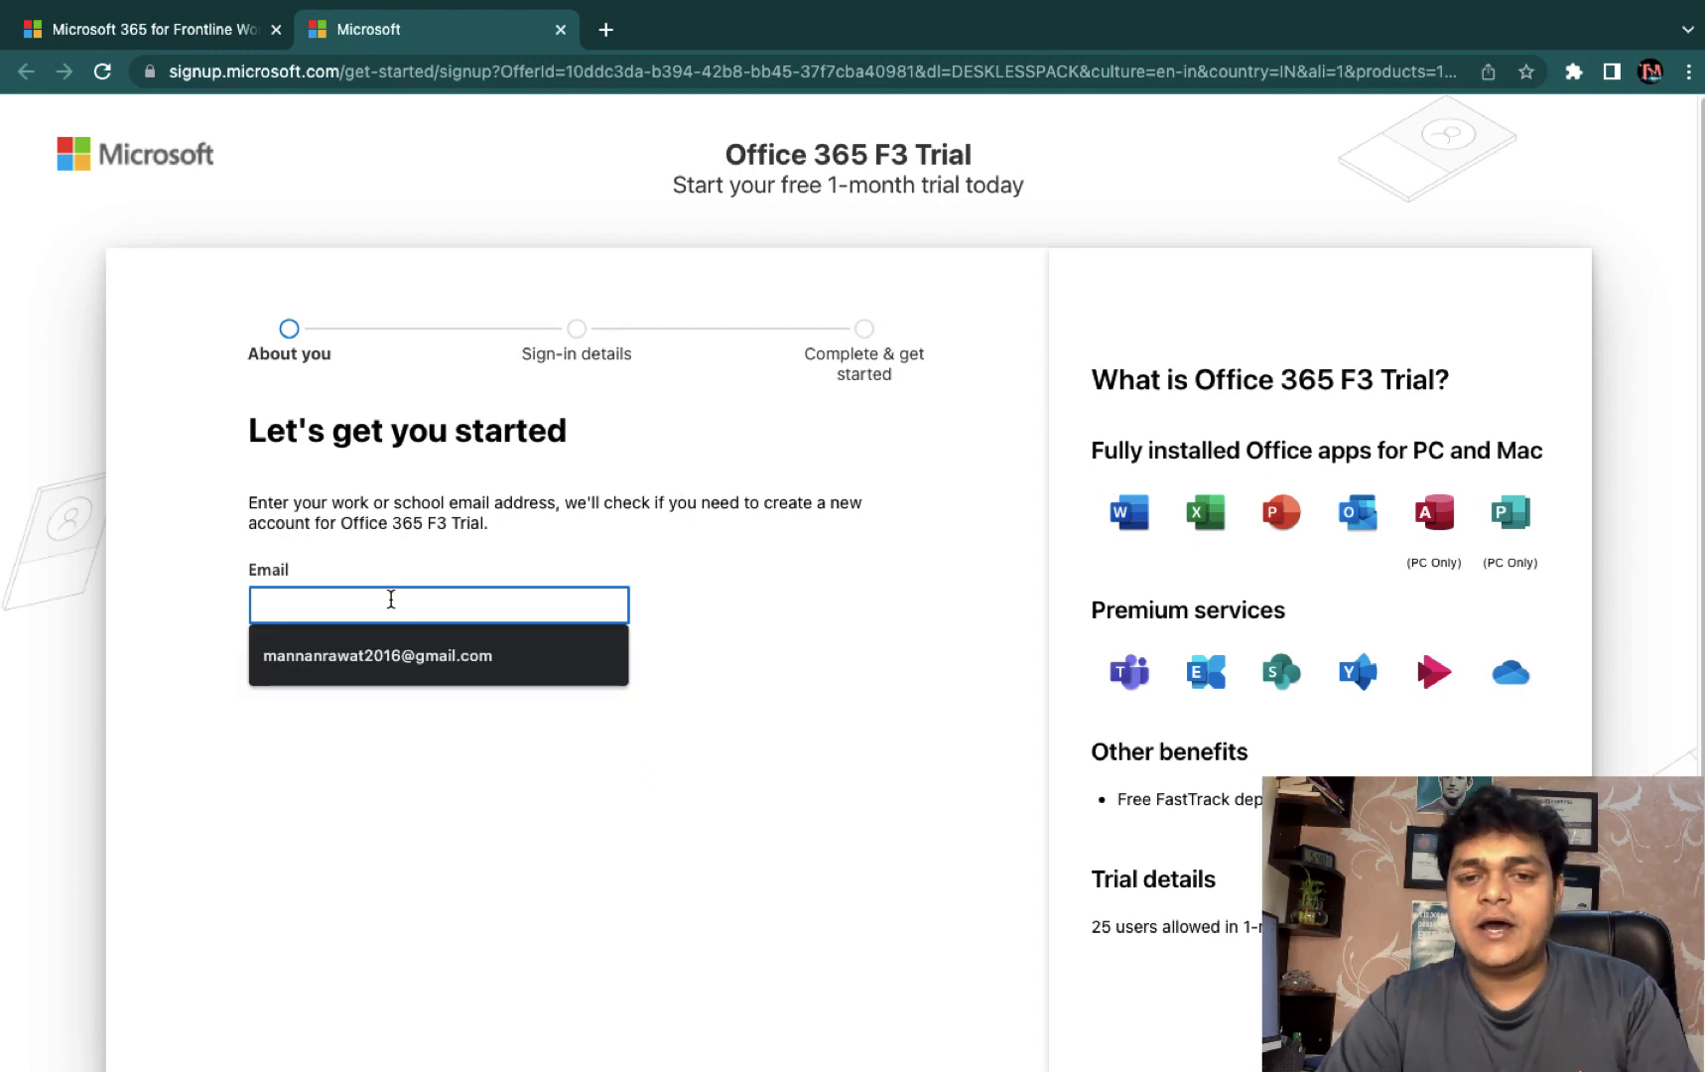
left_click(736, 537)
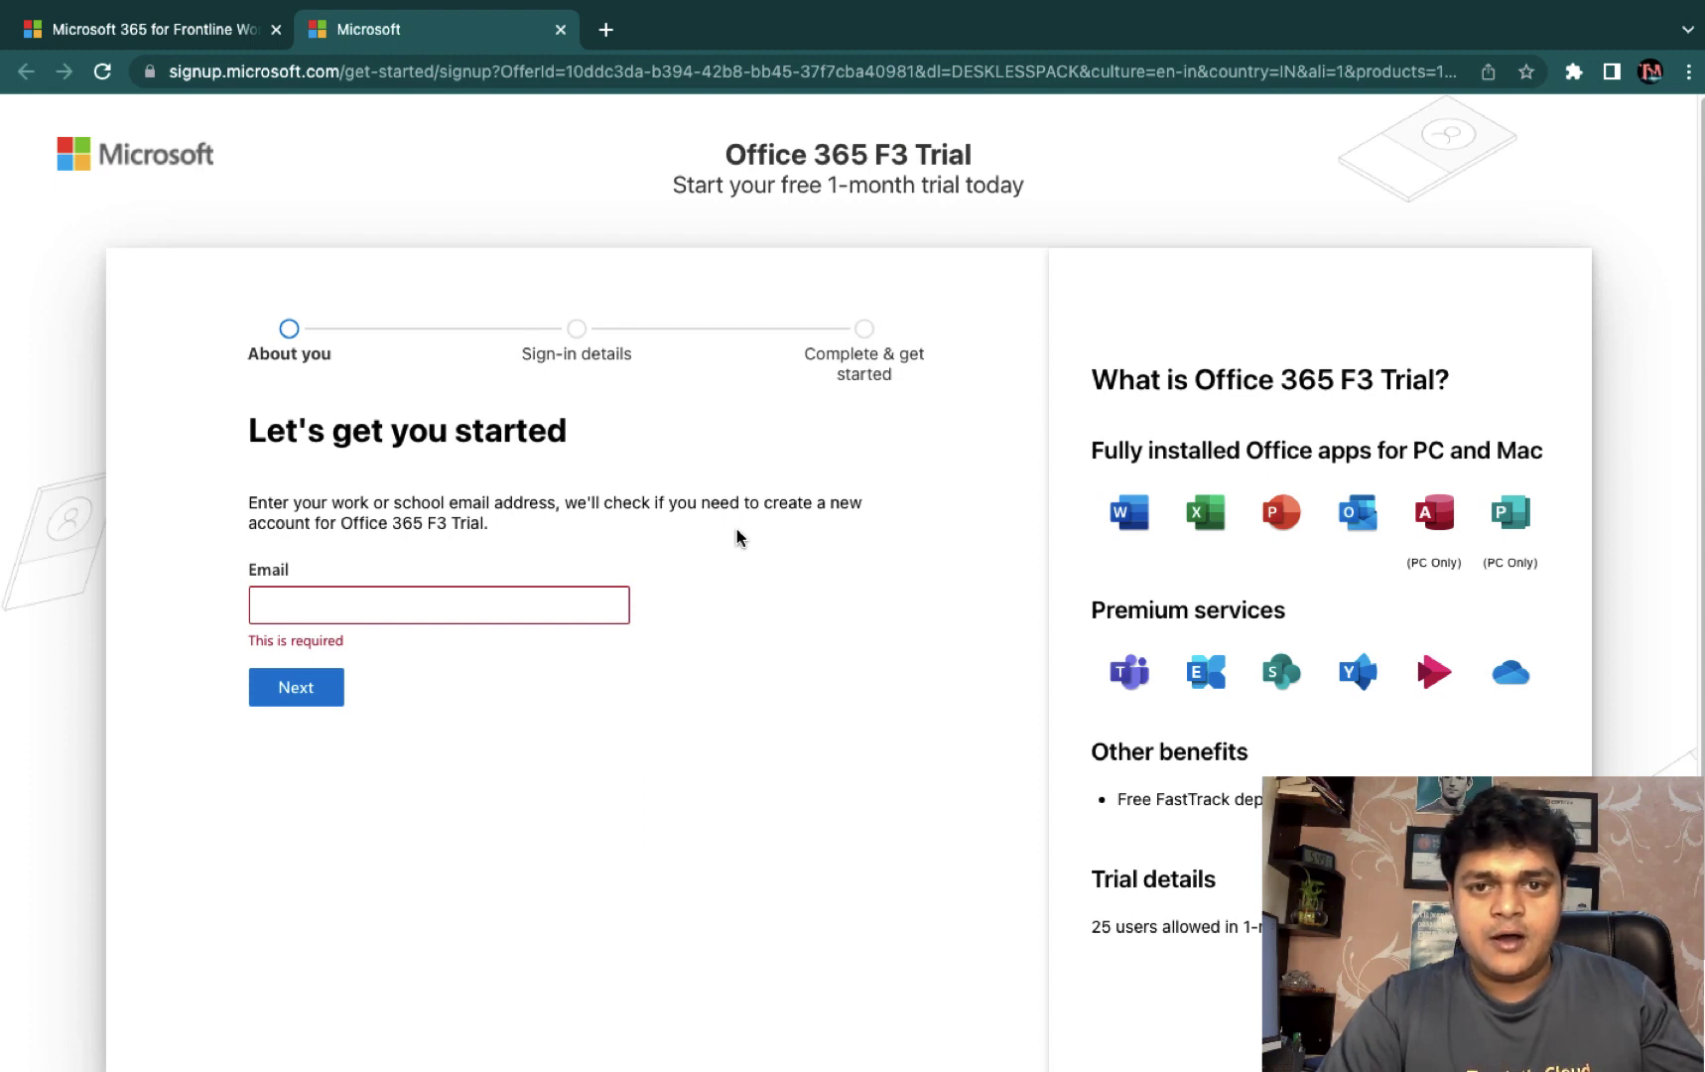
left_click(490, 606)
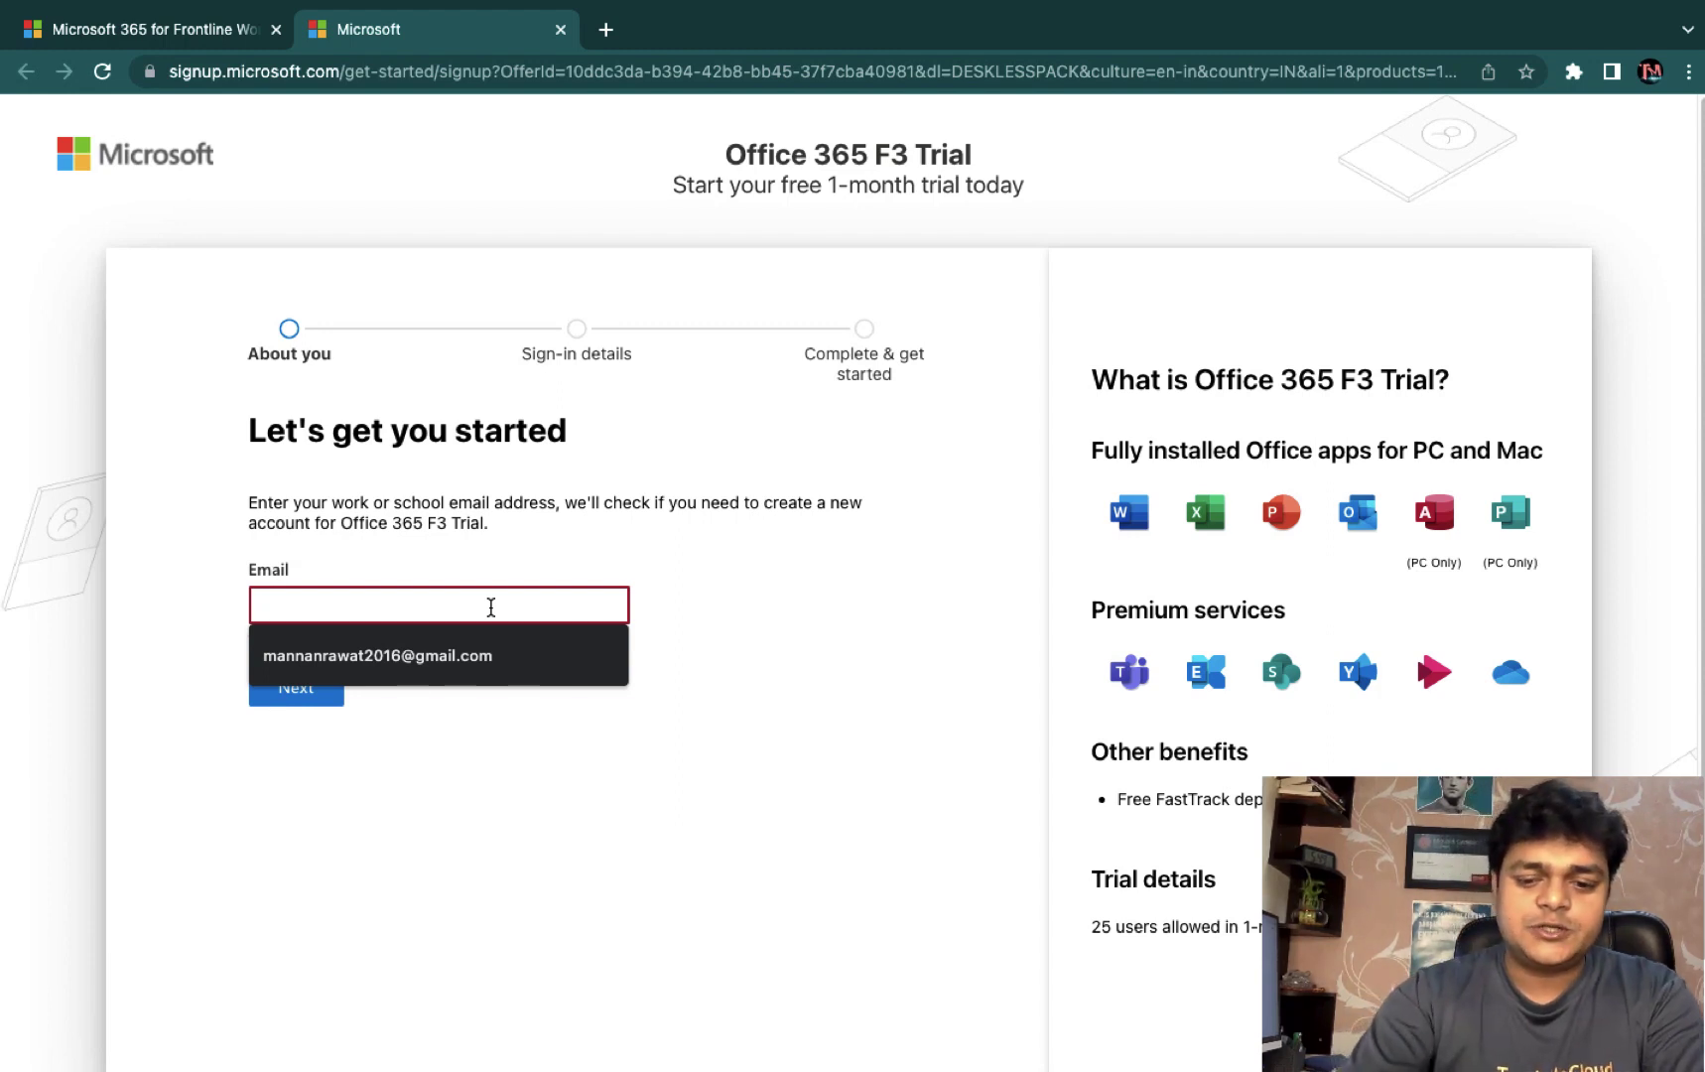
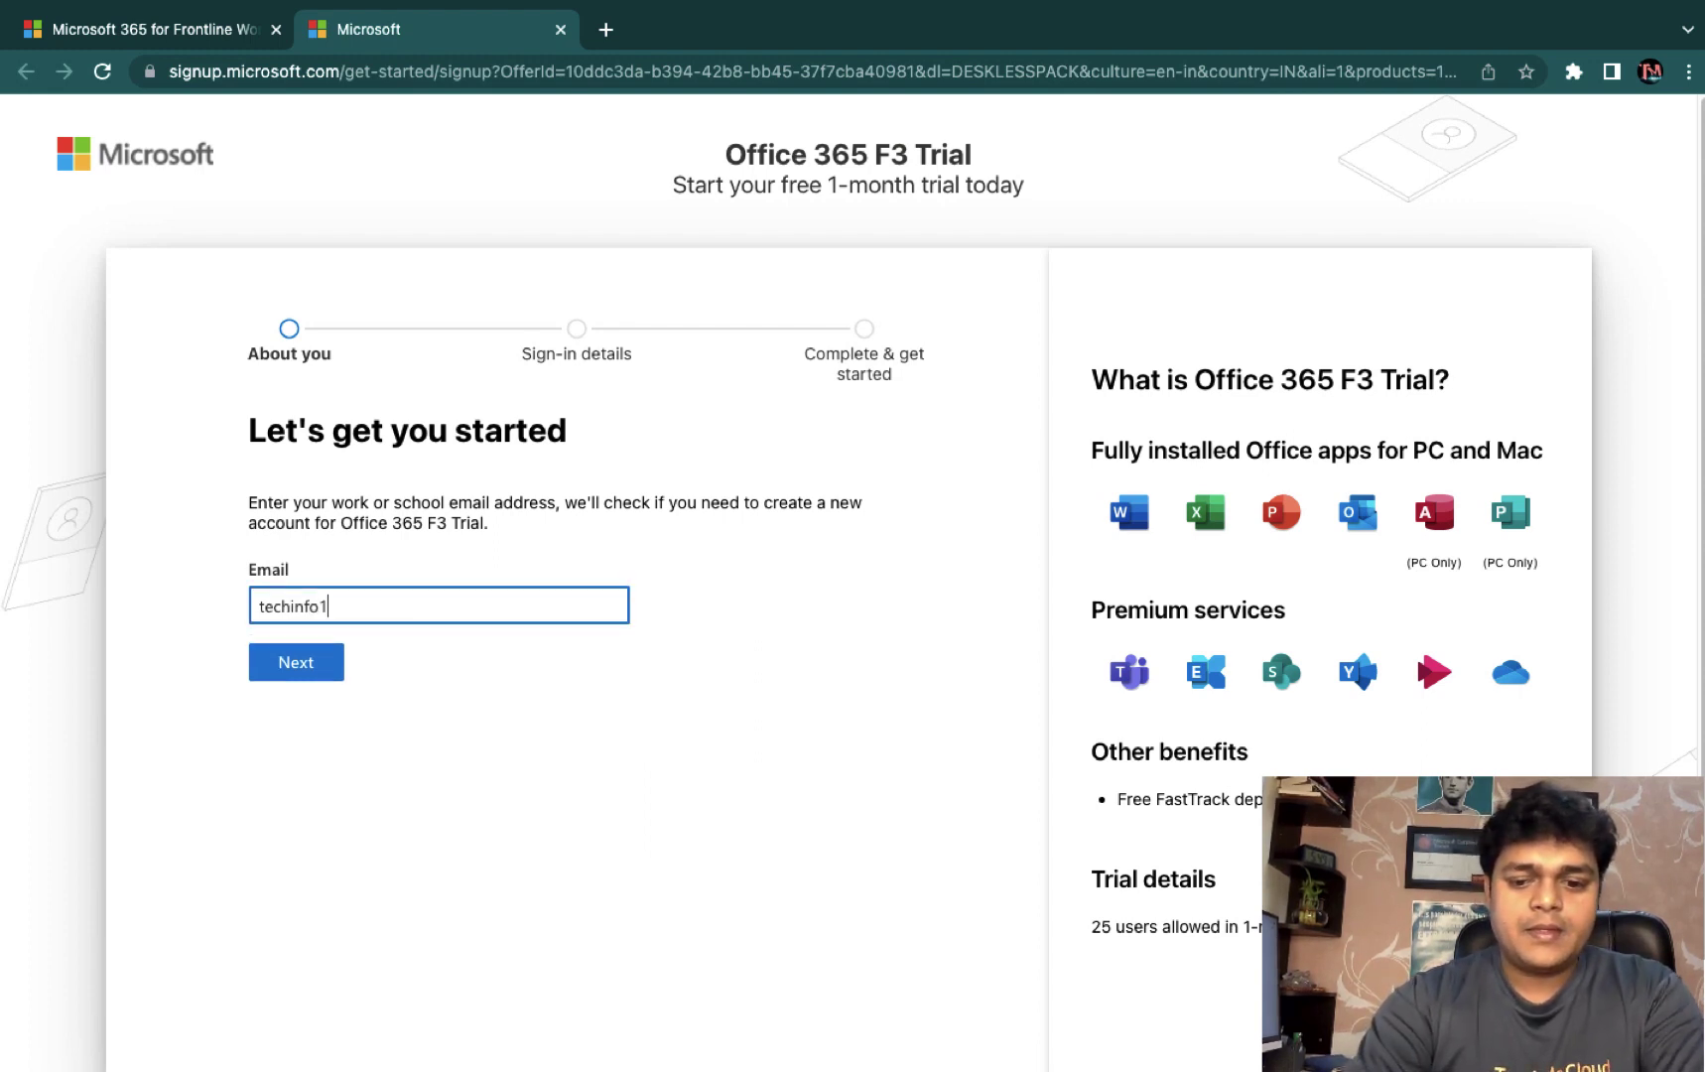
left_click(279, 653)
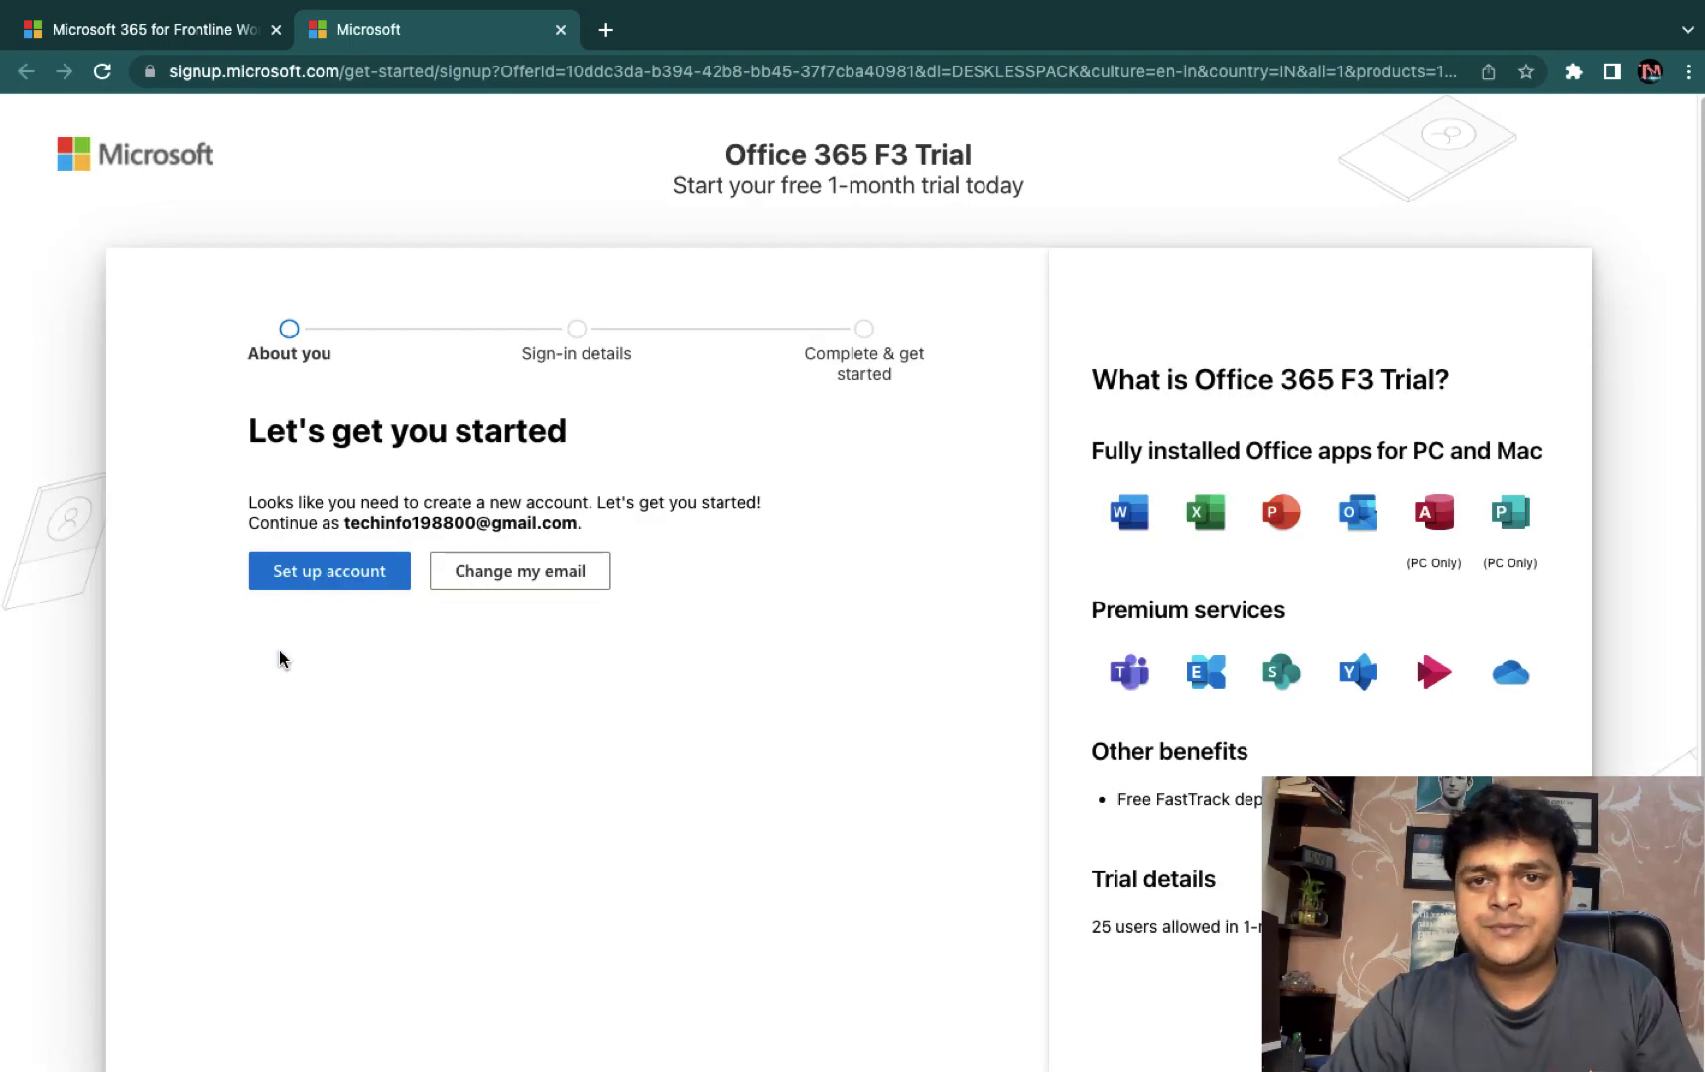
Step: Begin account setup and fill in the first name, surname and suggested business phone
left_click(320, 575)
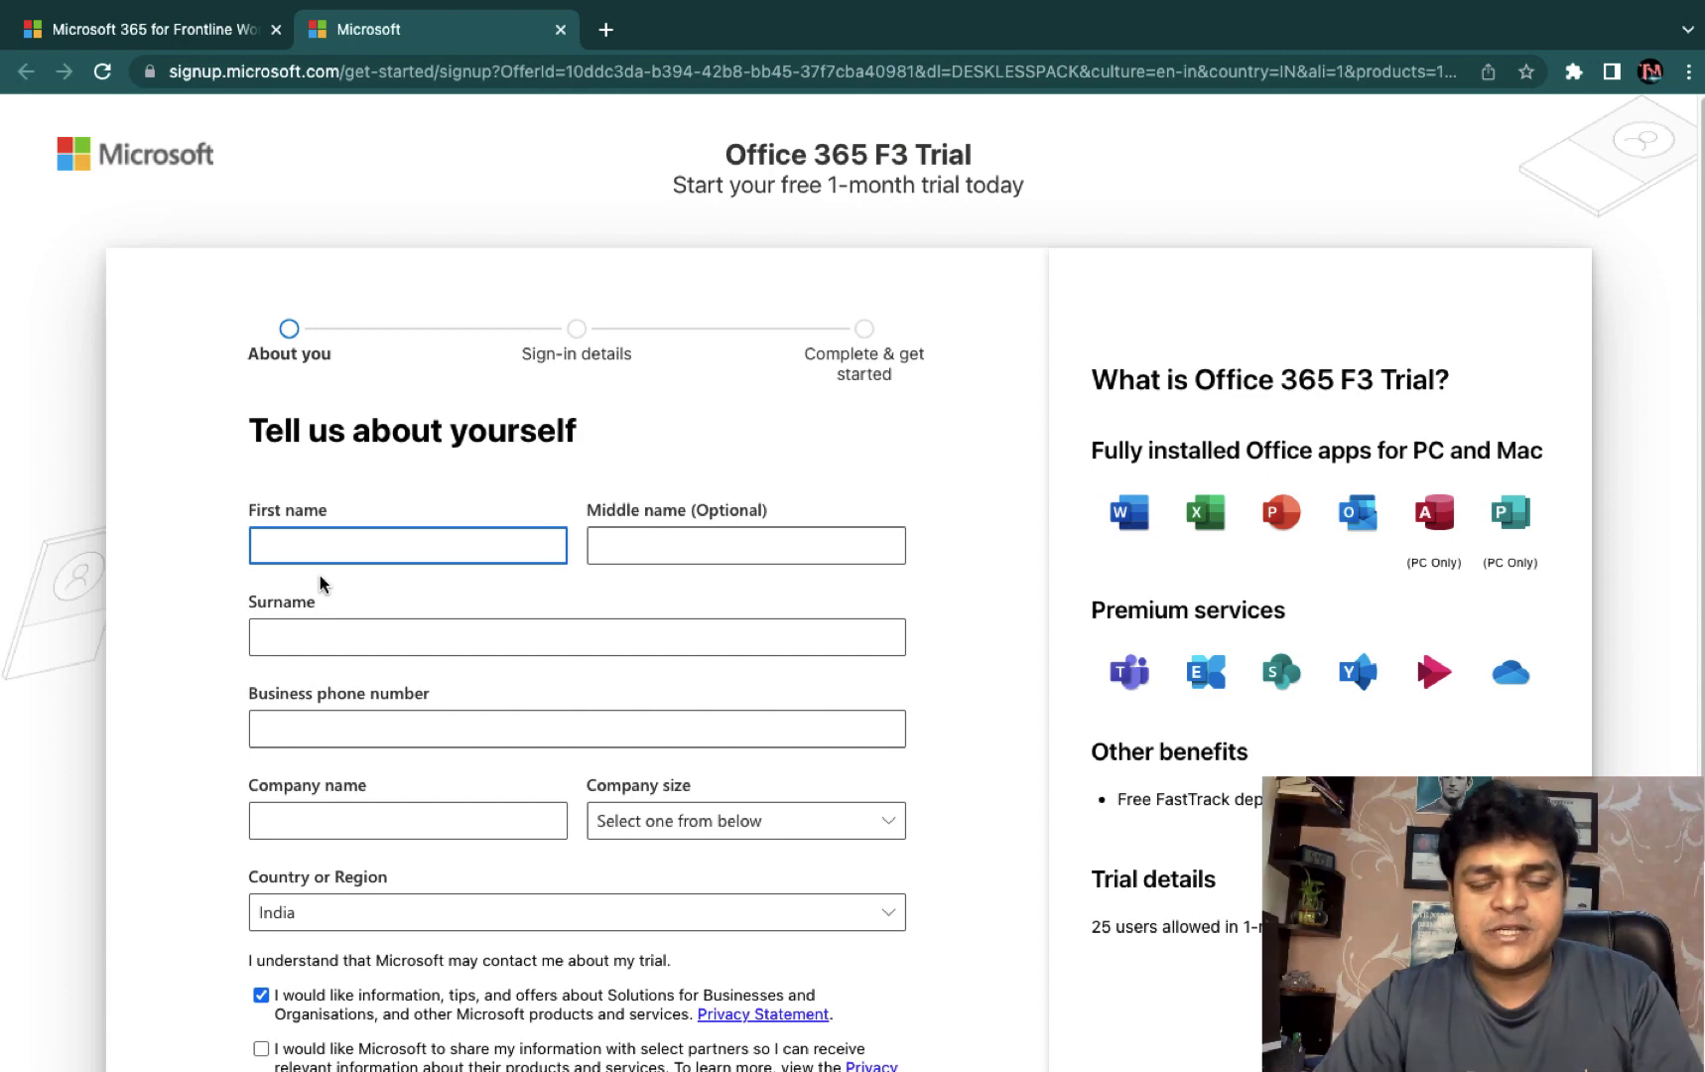
scroll(512, 573, "down", 3)
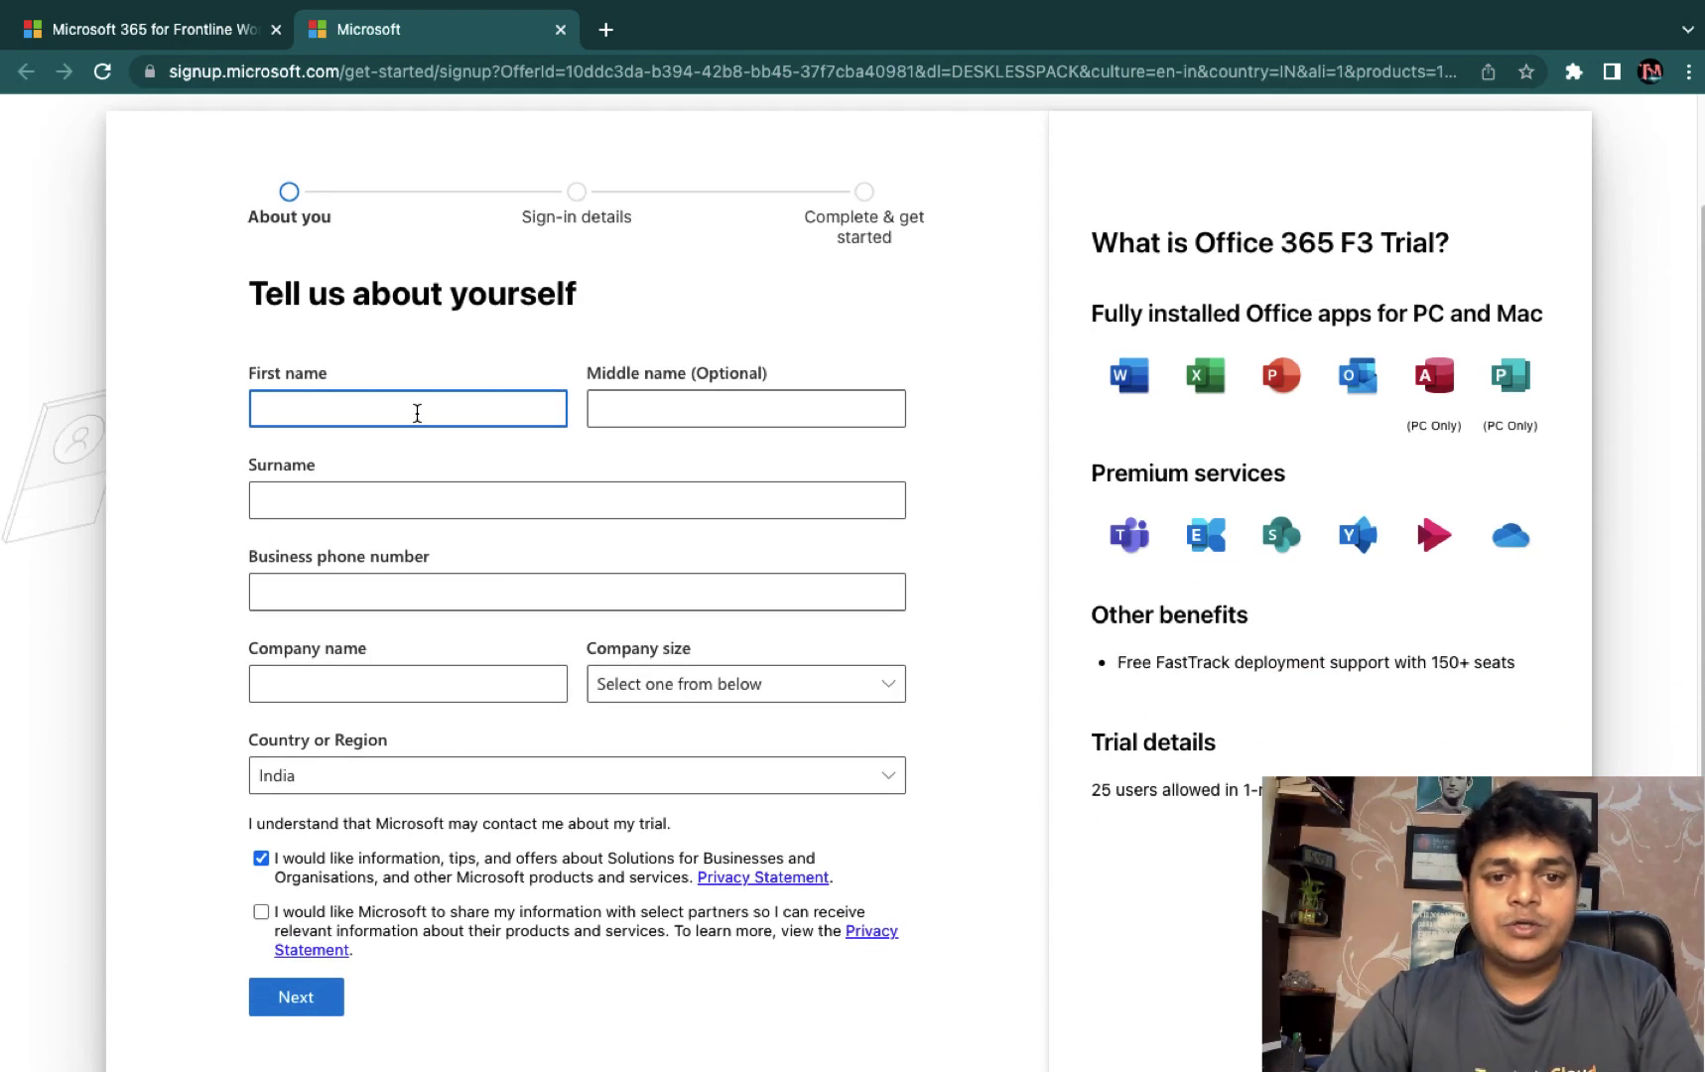
type("tea")
key("BackSpace")
key("BackSpace")
key("BackSpace")
type("teach")
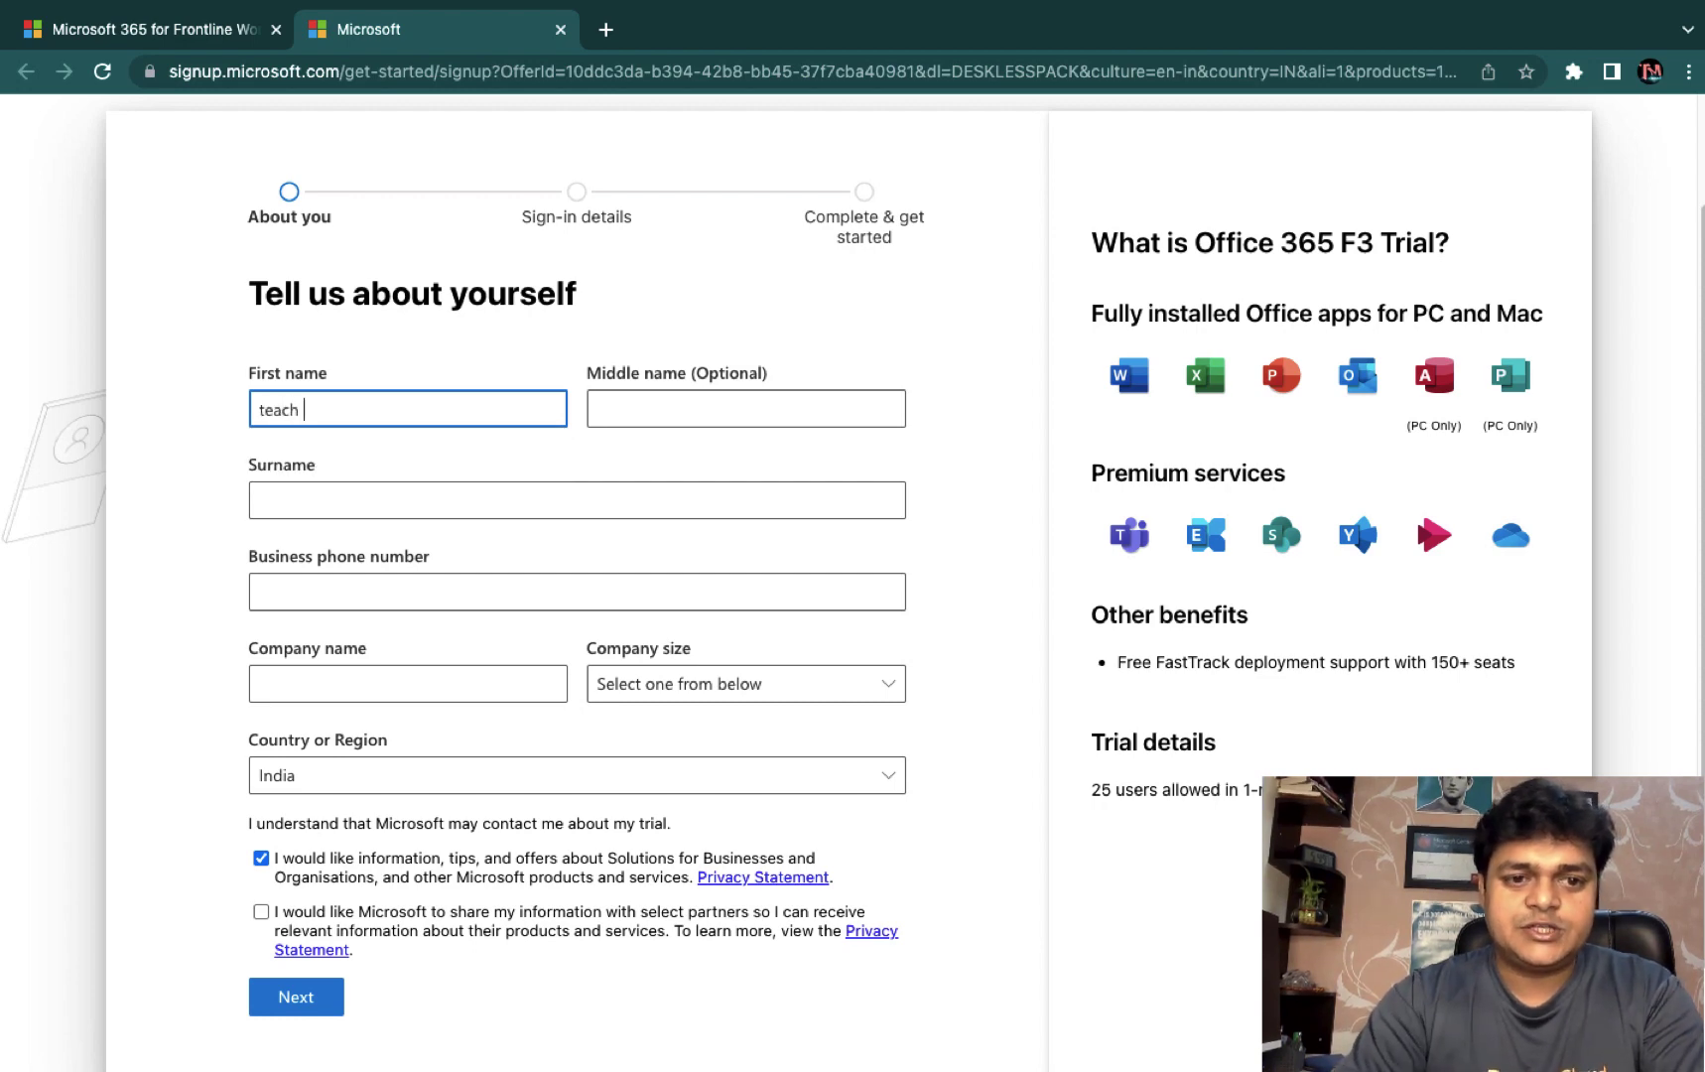
key("Tab")
key("Tab")
type("cloud")
left_click(386, 595)
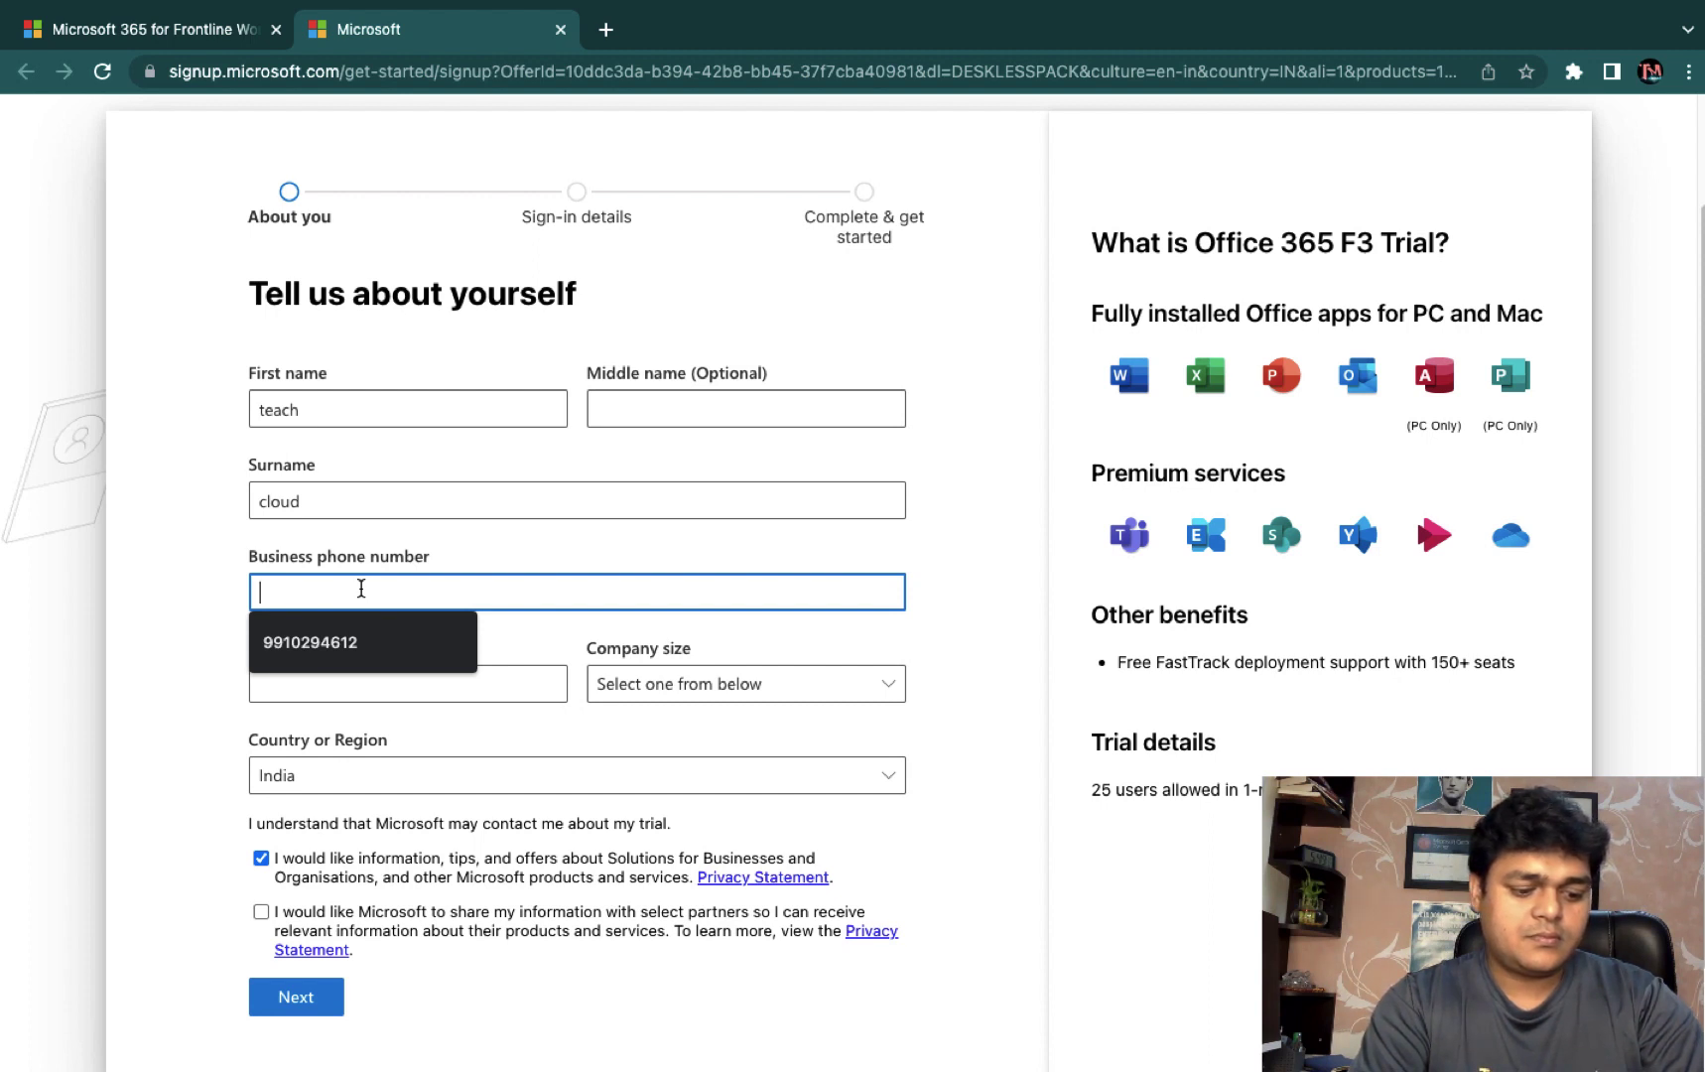
left_click(359, 642)
Step: Enter company name 'teach me cloud', choose 5-9 people, and submit the about-you details
left_click(380, 676)
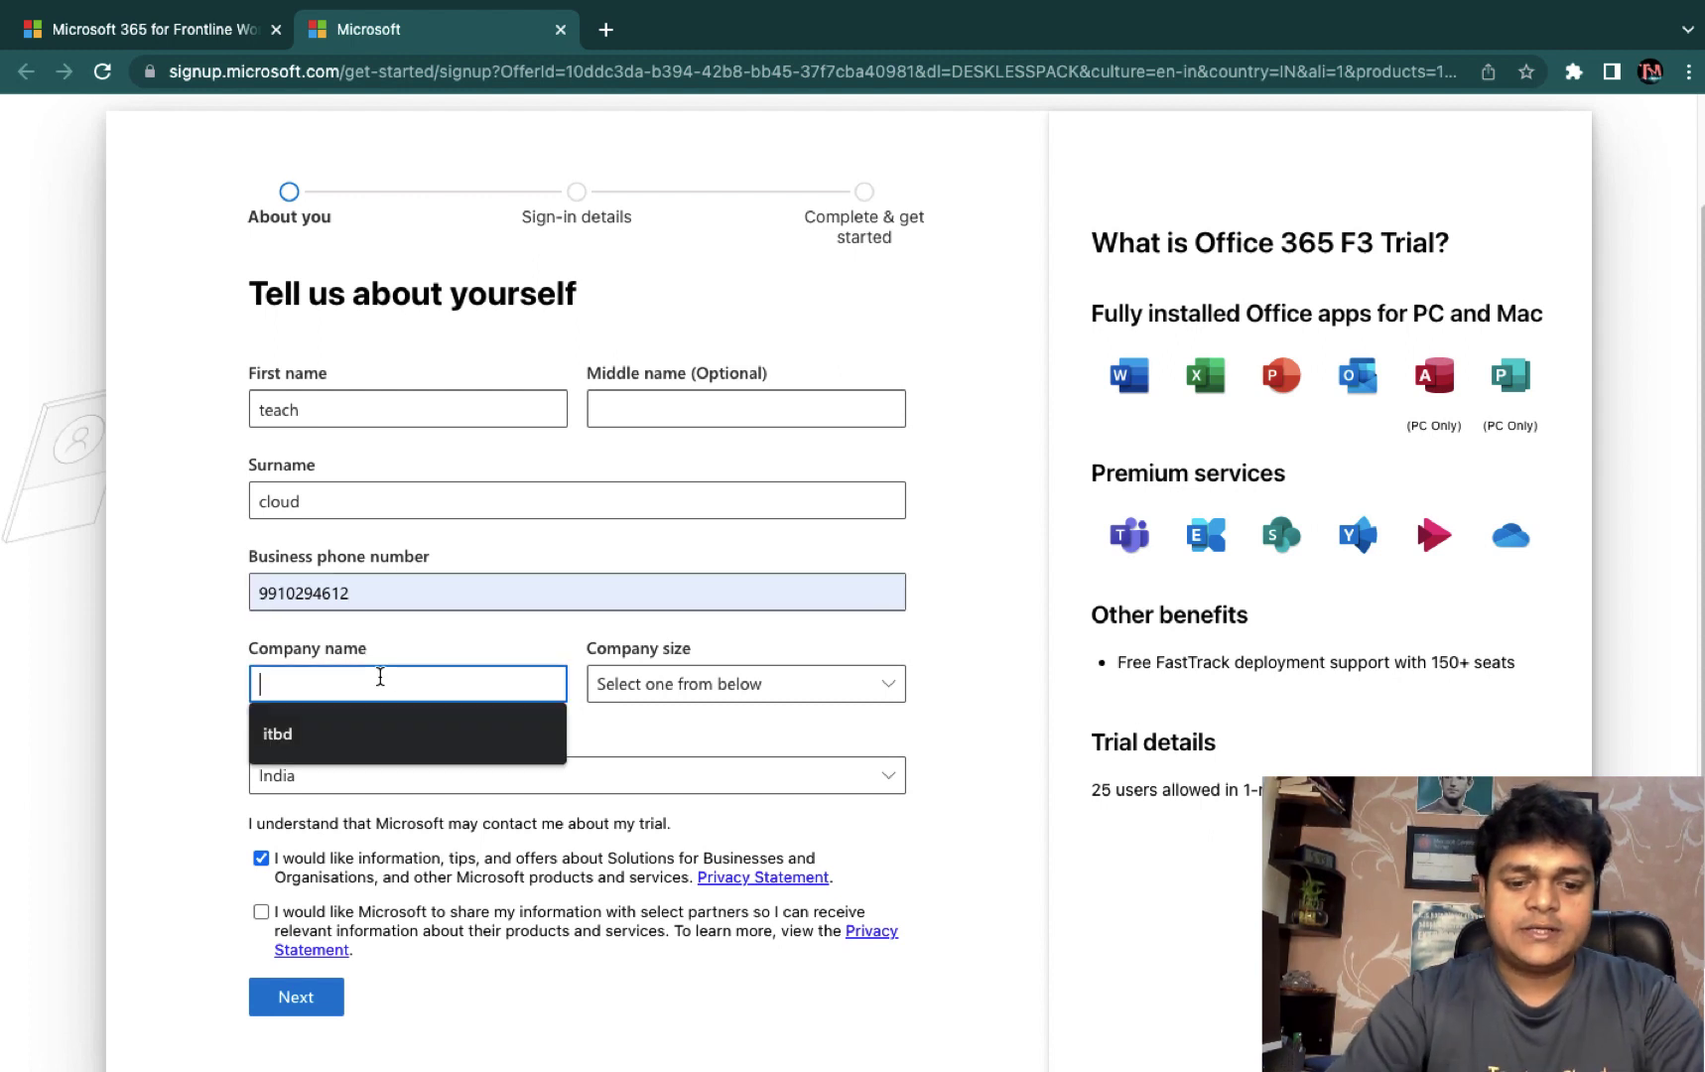
type("teach")
key("Tab")
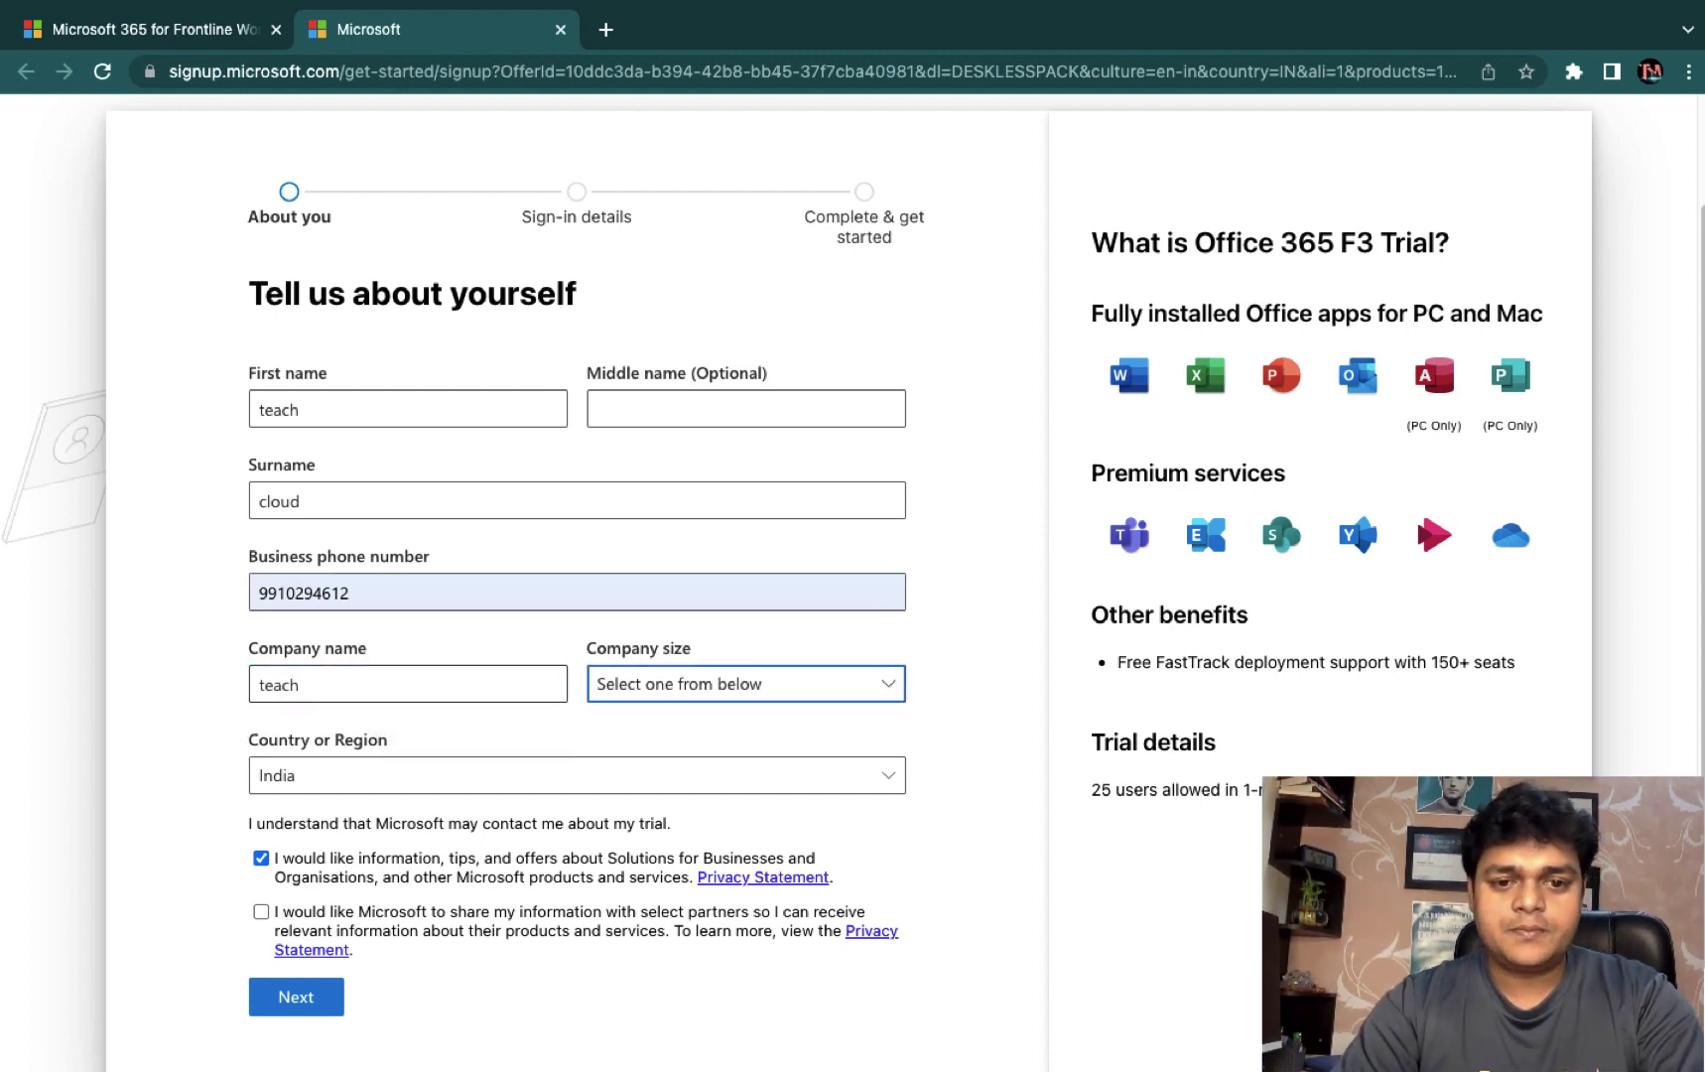
left_click(356, 684)
type("me cloud")
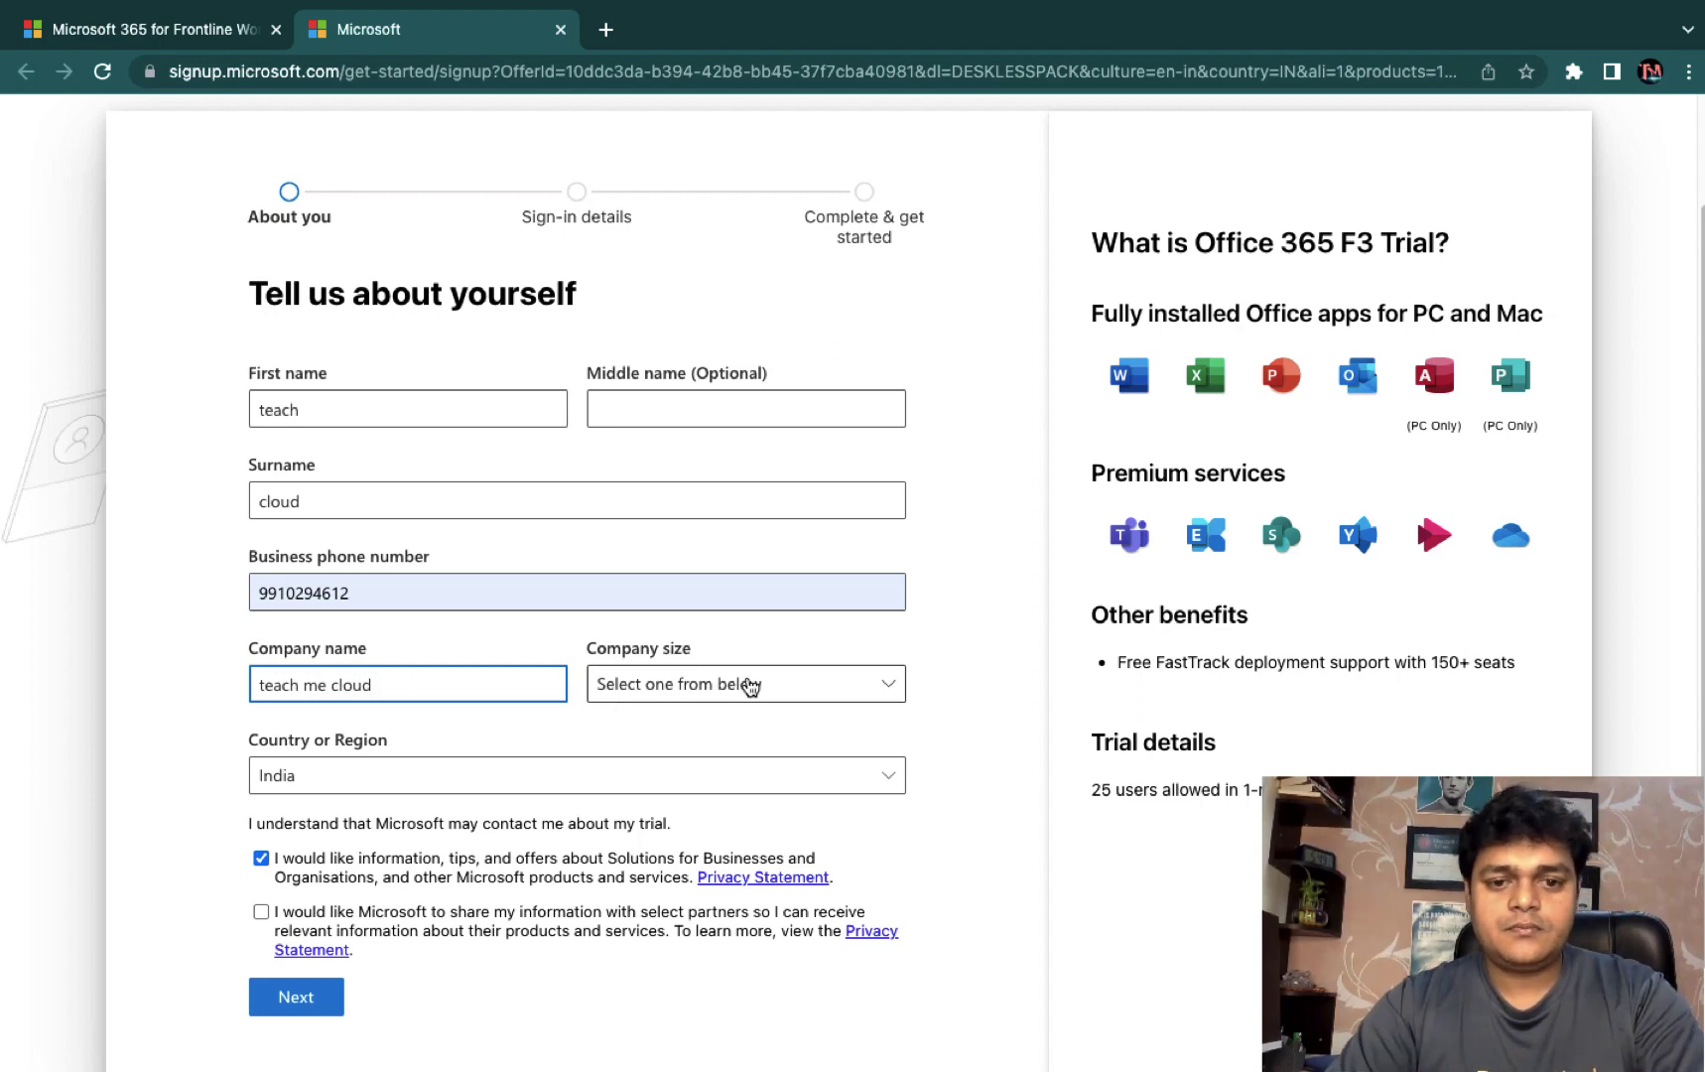
left_click(749, 686)
left_click(647, 434)
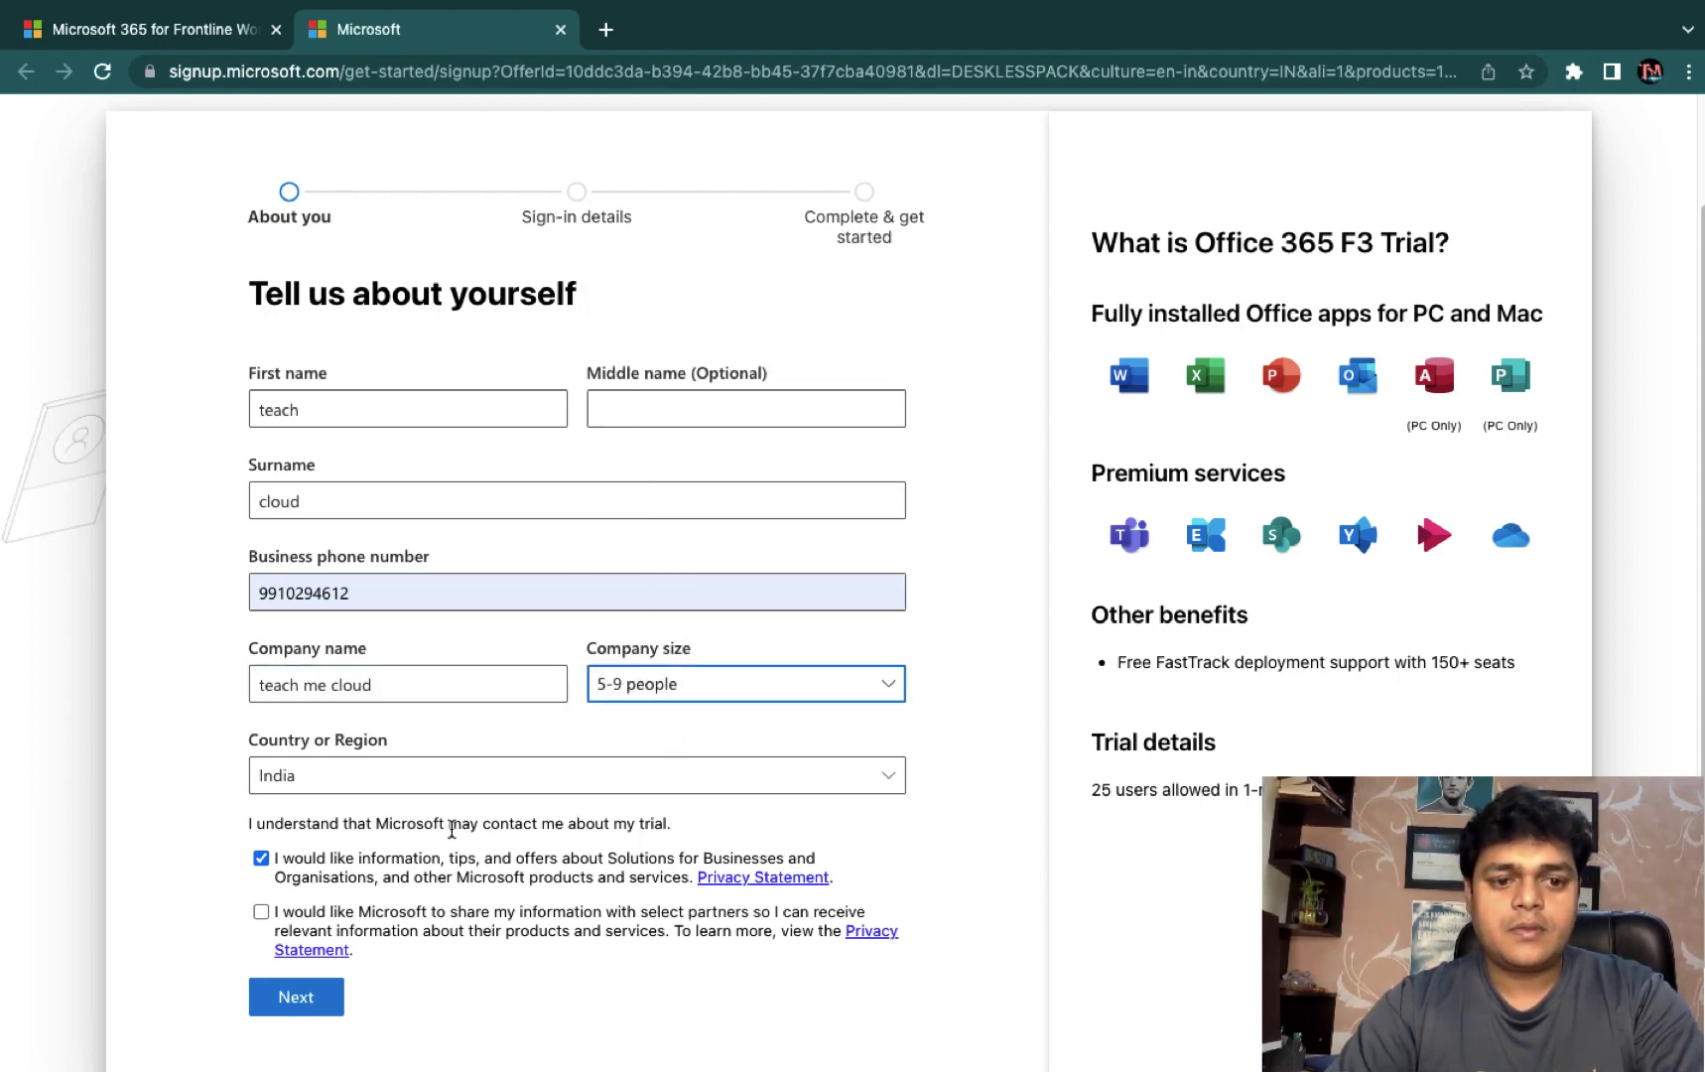
scroll(452, 828, "down", 2)
left_click(291, 871)
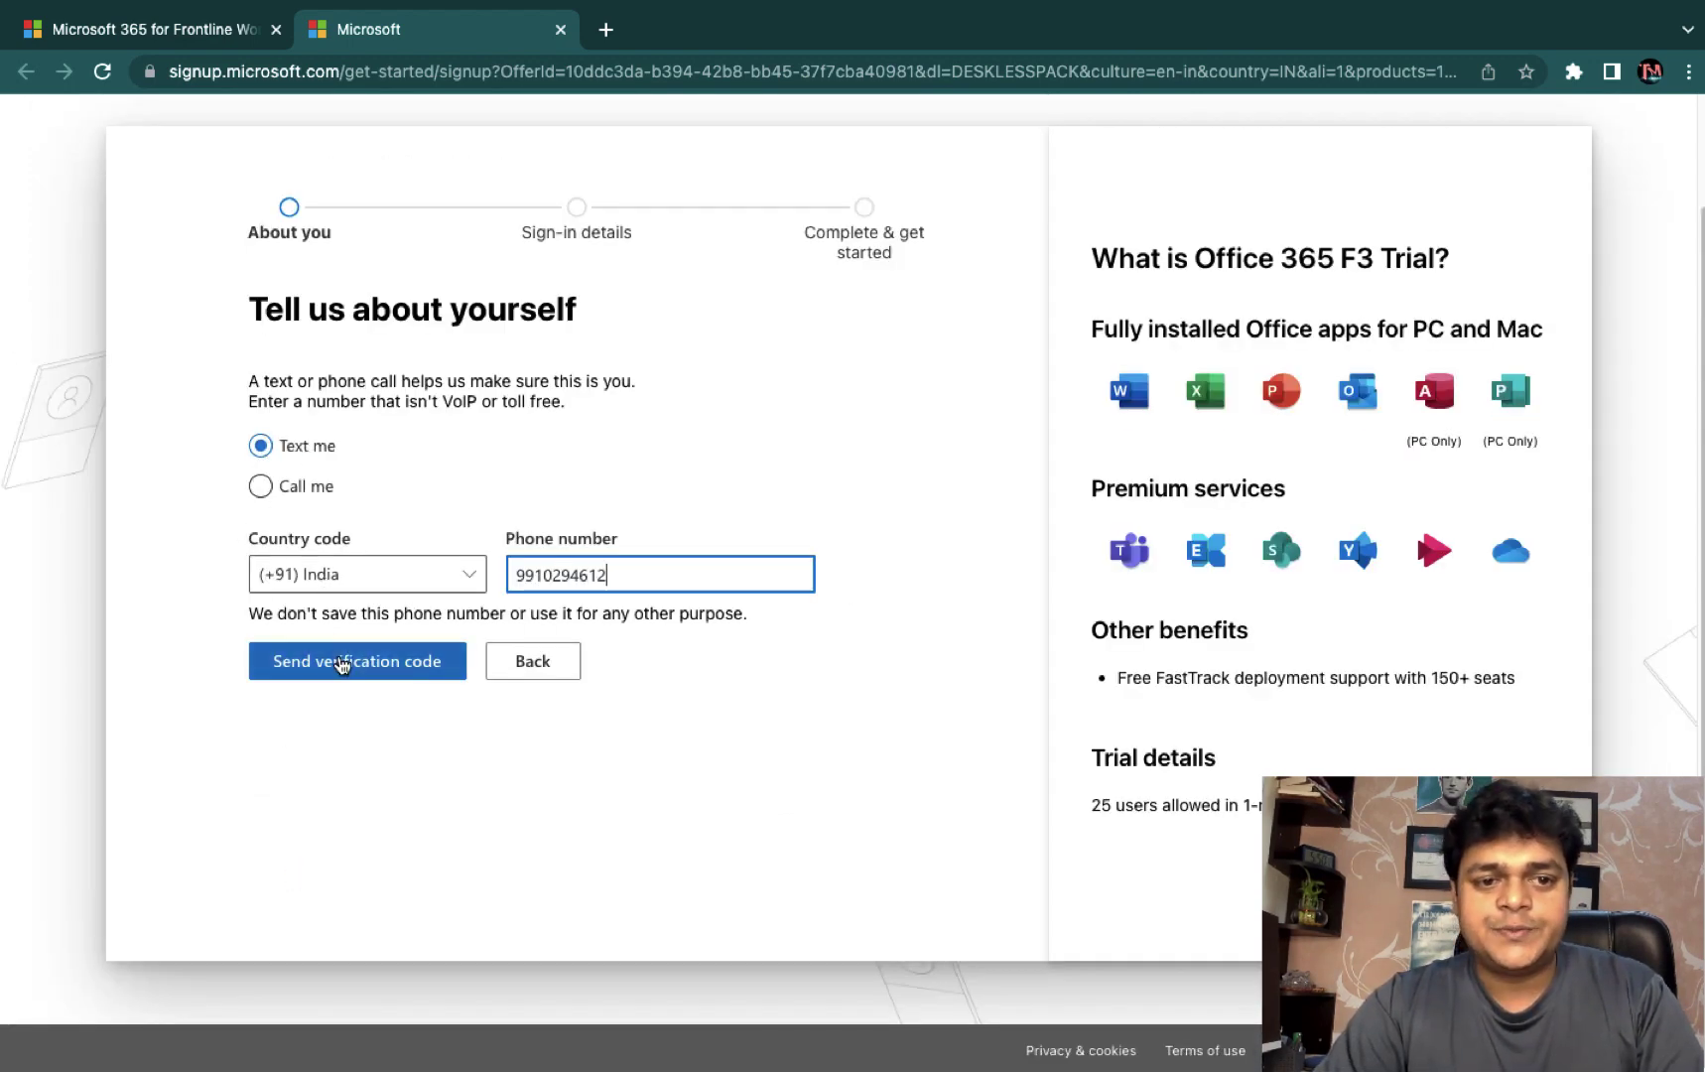
Step: Send a text verification code, enter the received code, and submit it
left_click(341, 662)
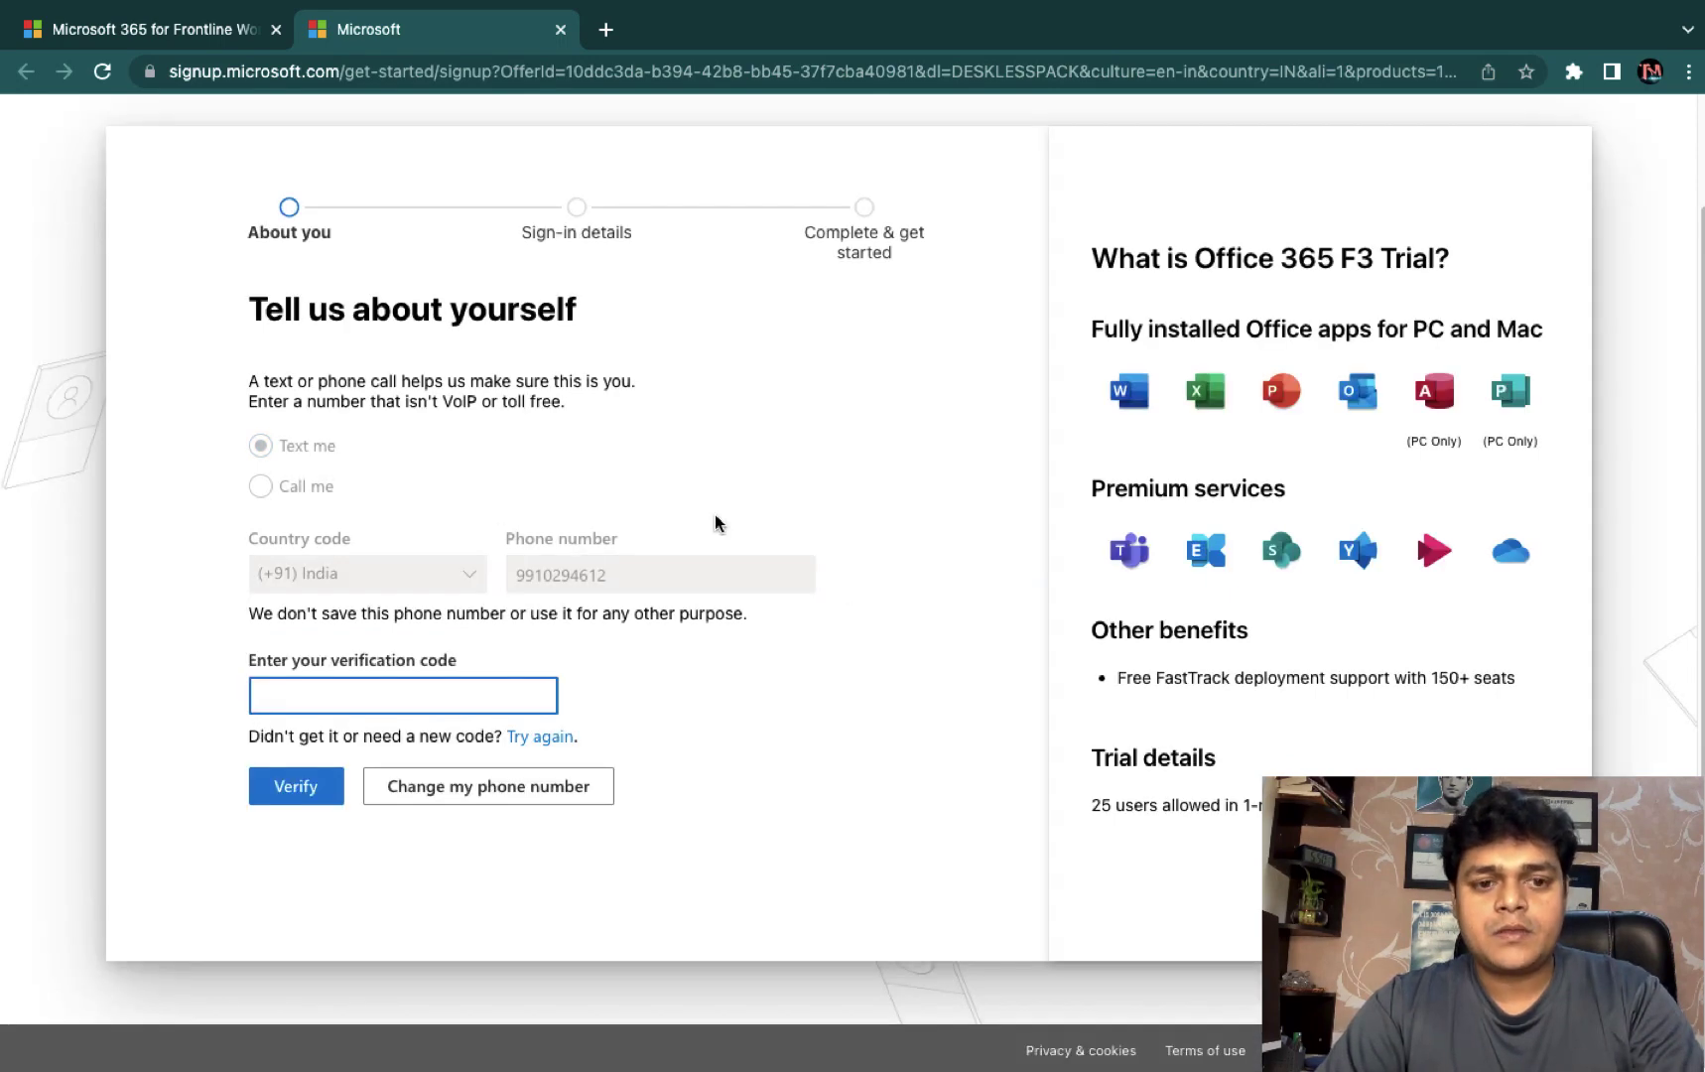
left_click(830, 651)
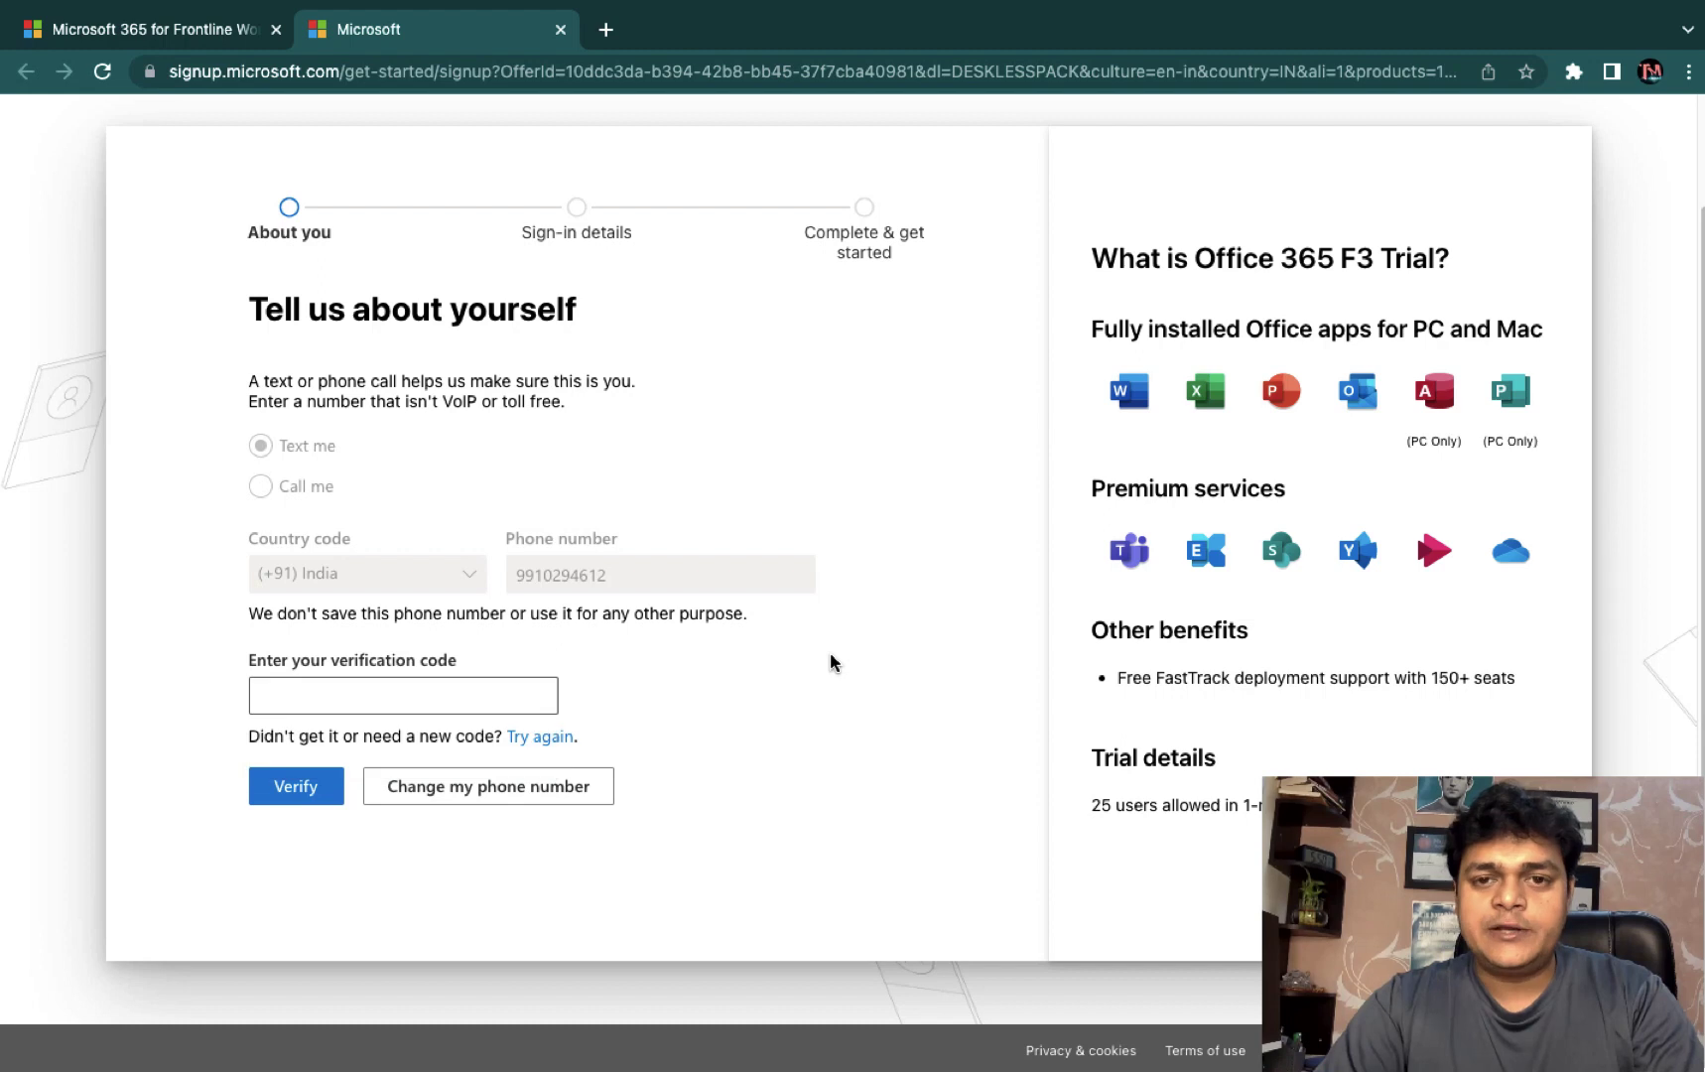
left_click(408, 698)
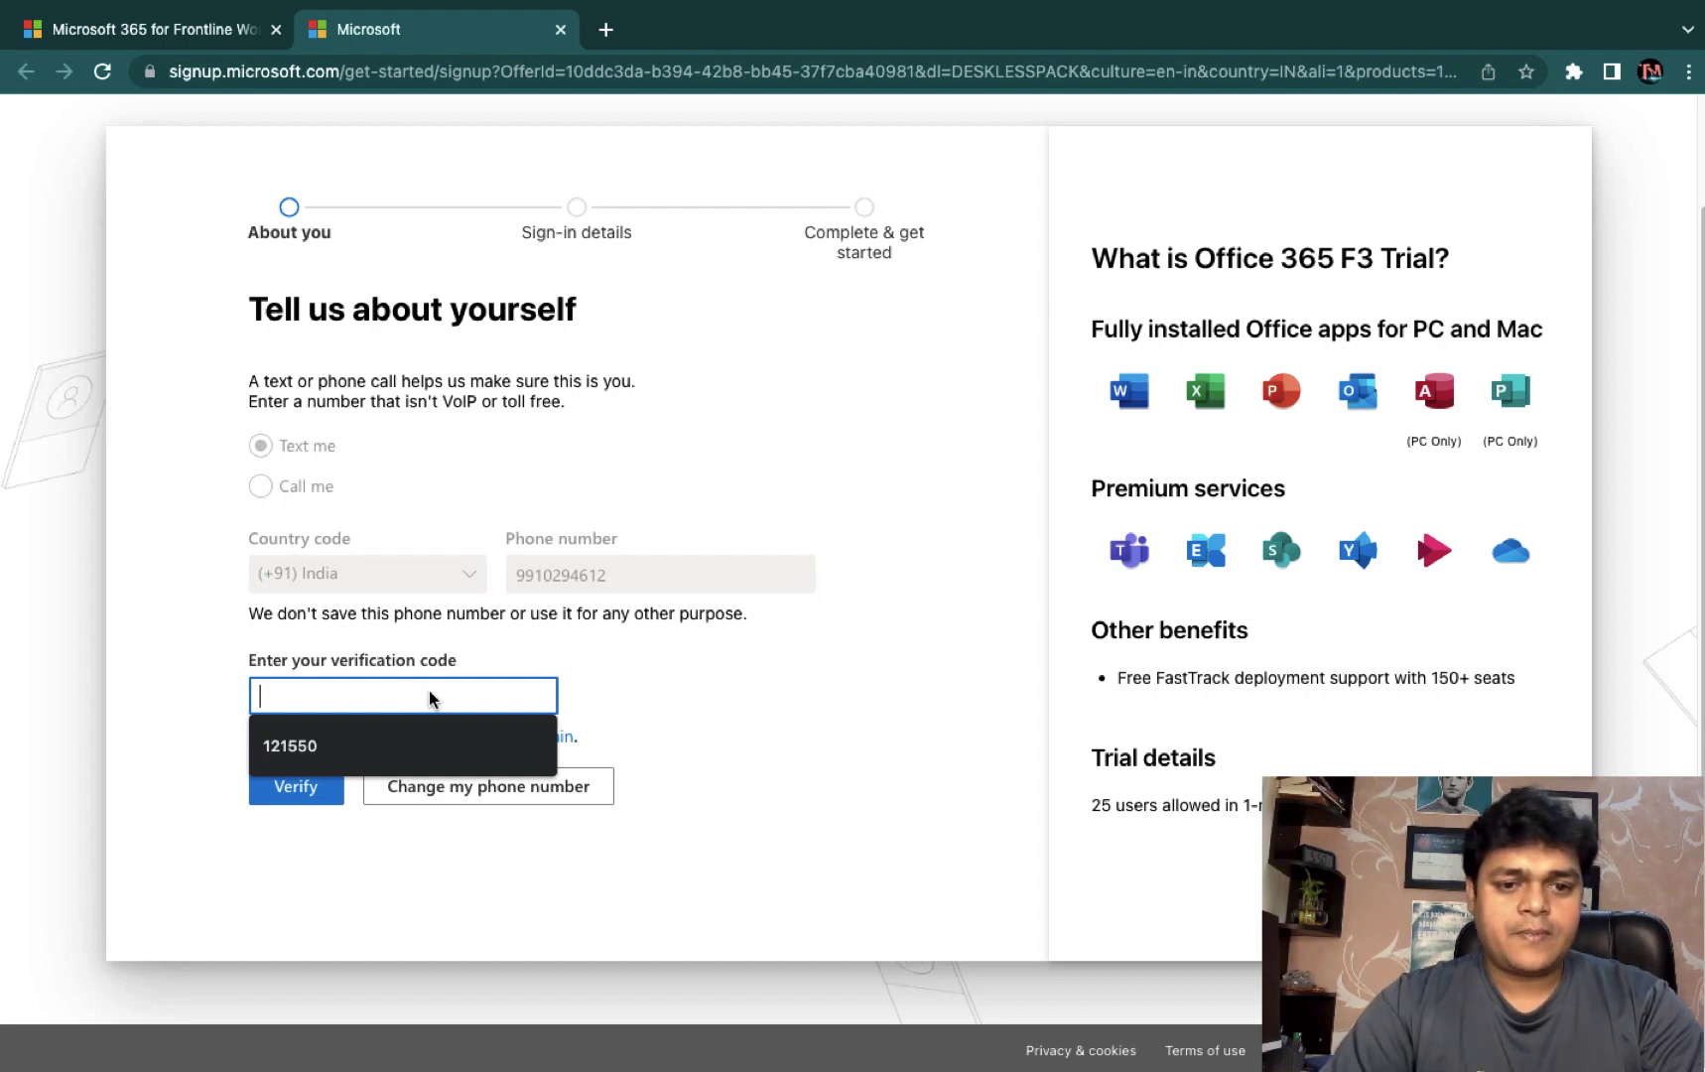
left_click(678, 701)
left_click(413, 699)
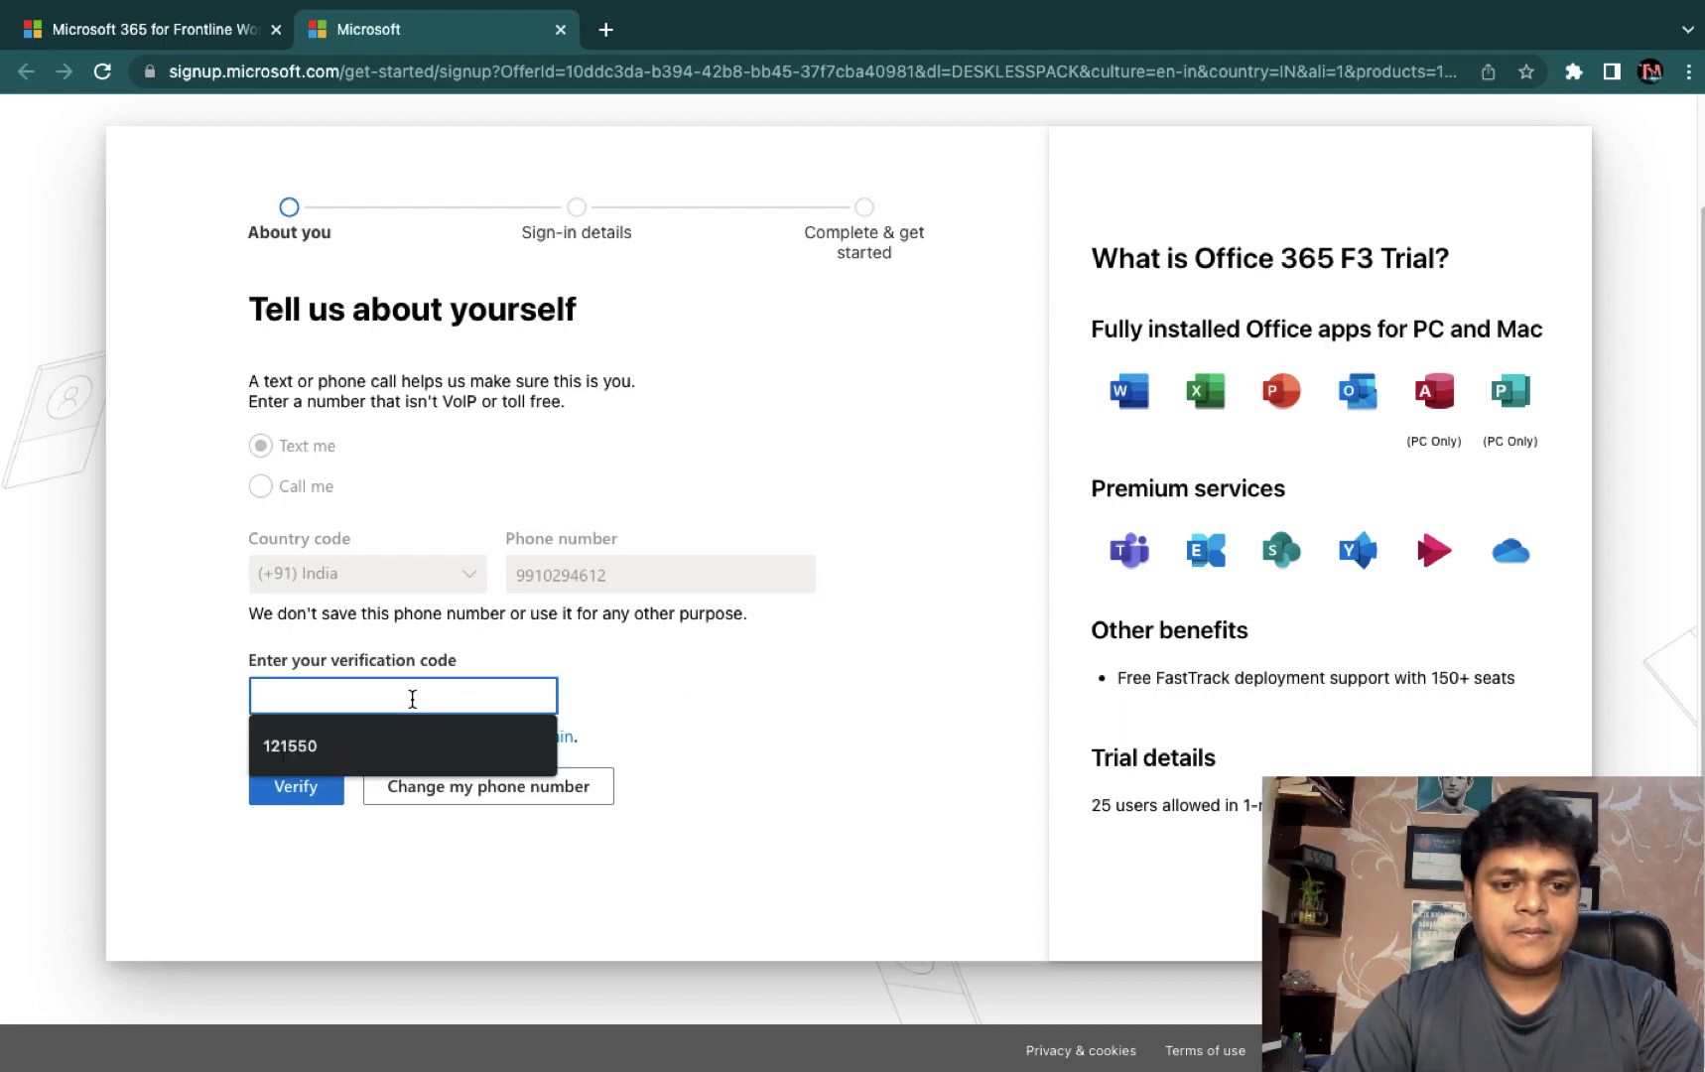
left_click(775, 651)
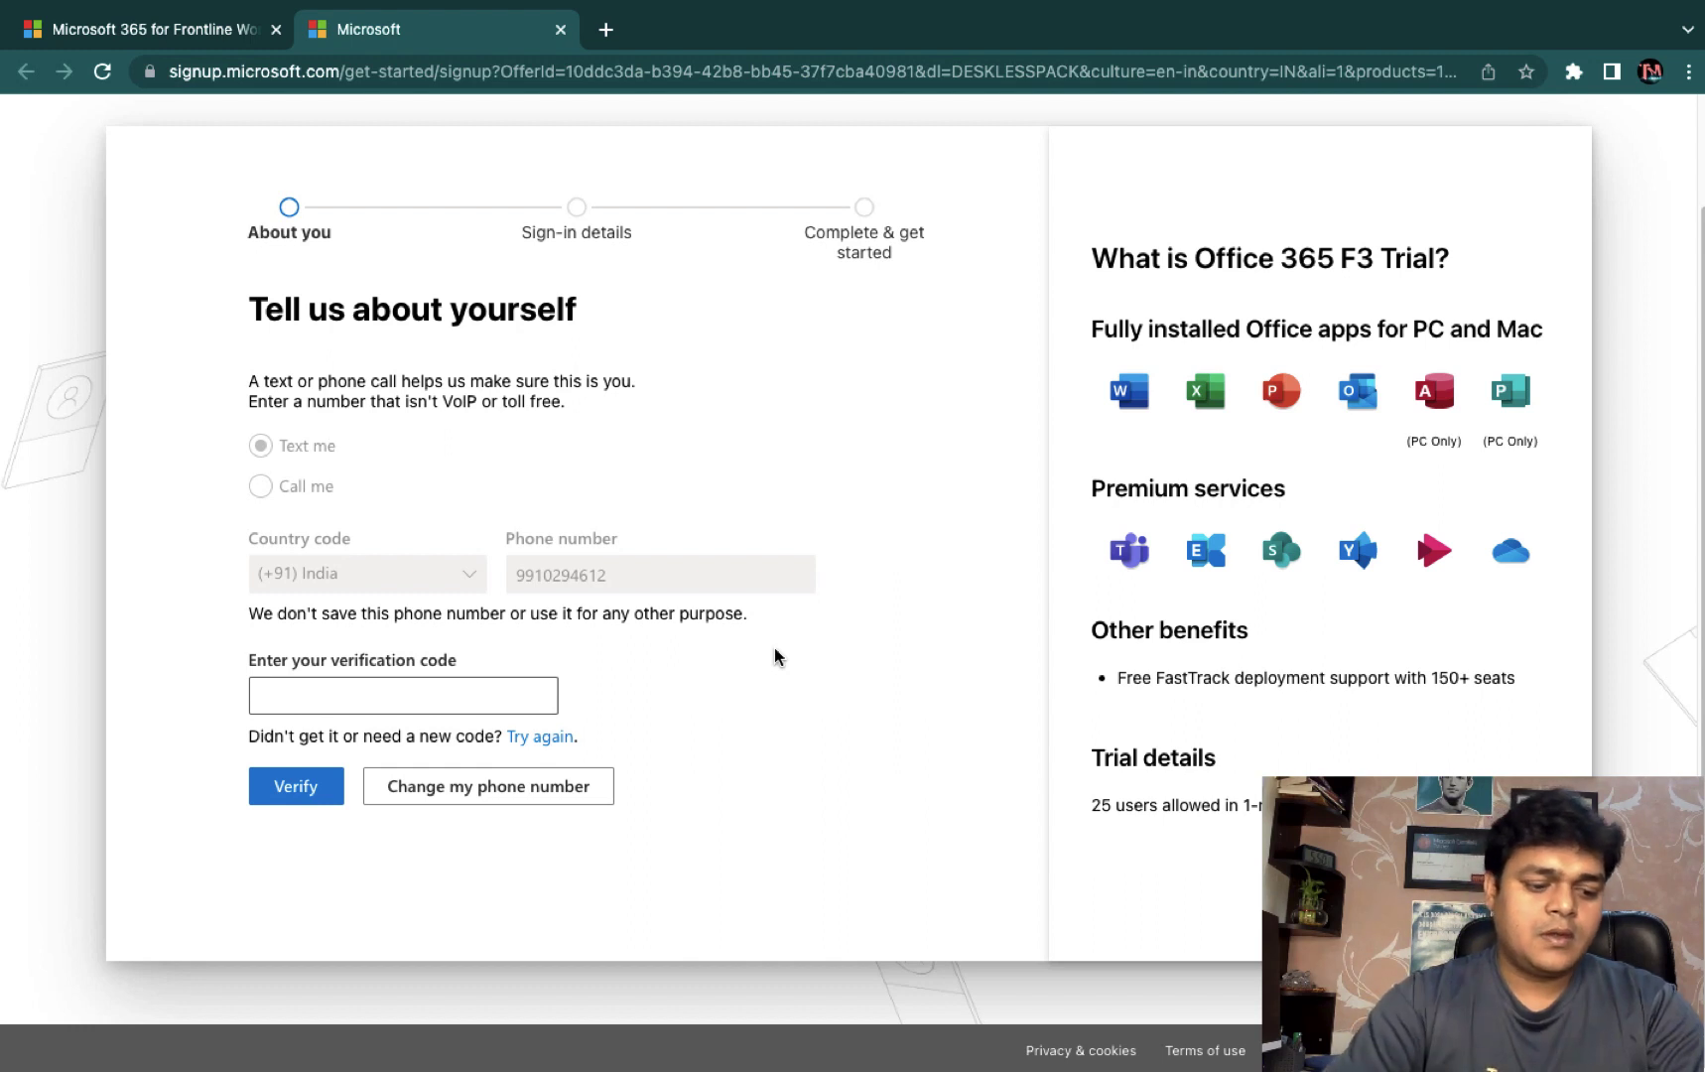
left_click(441, 706)
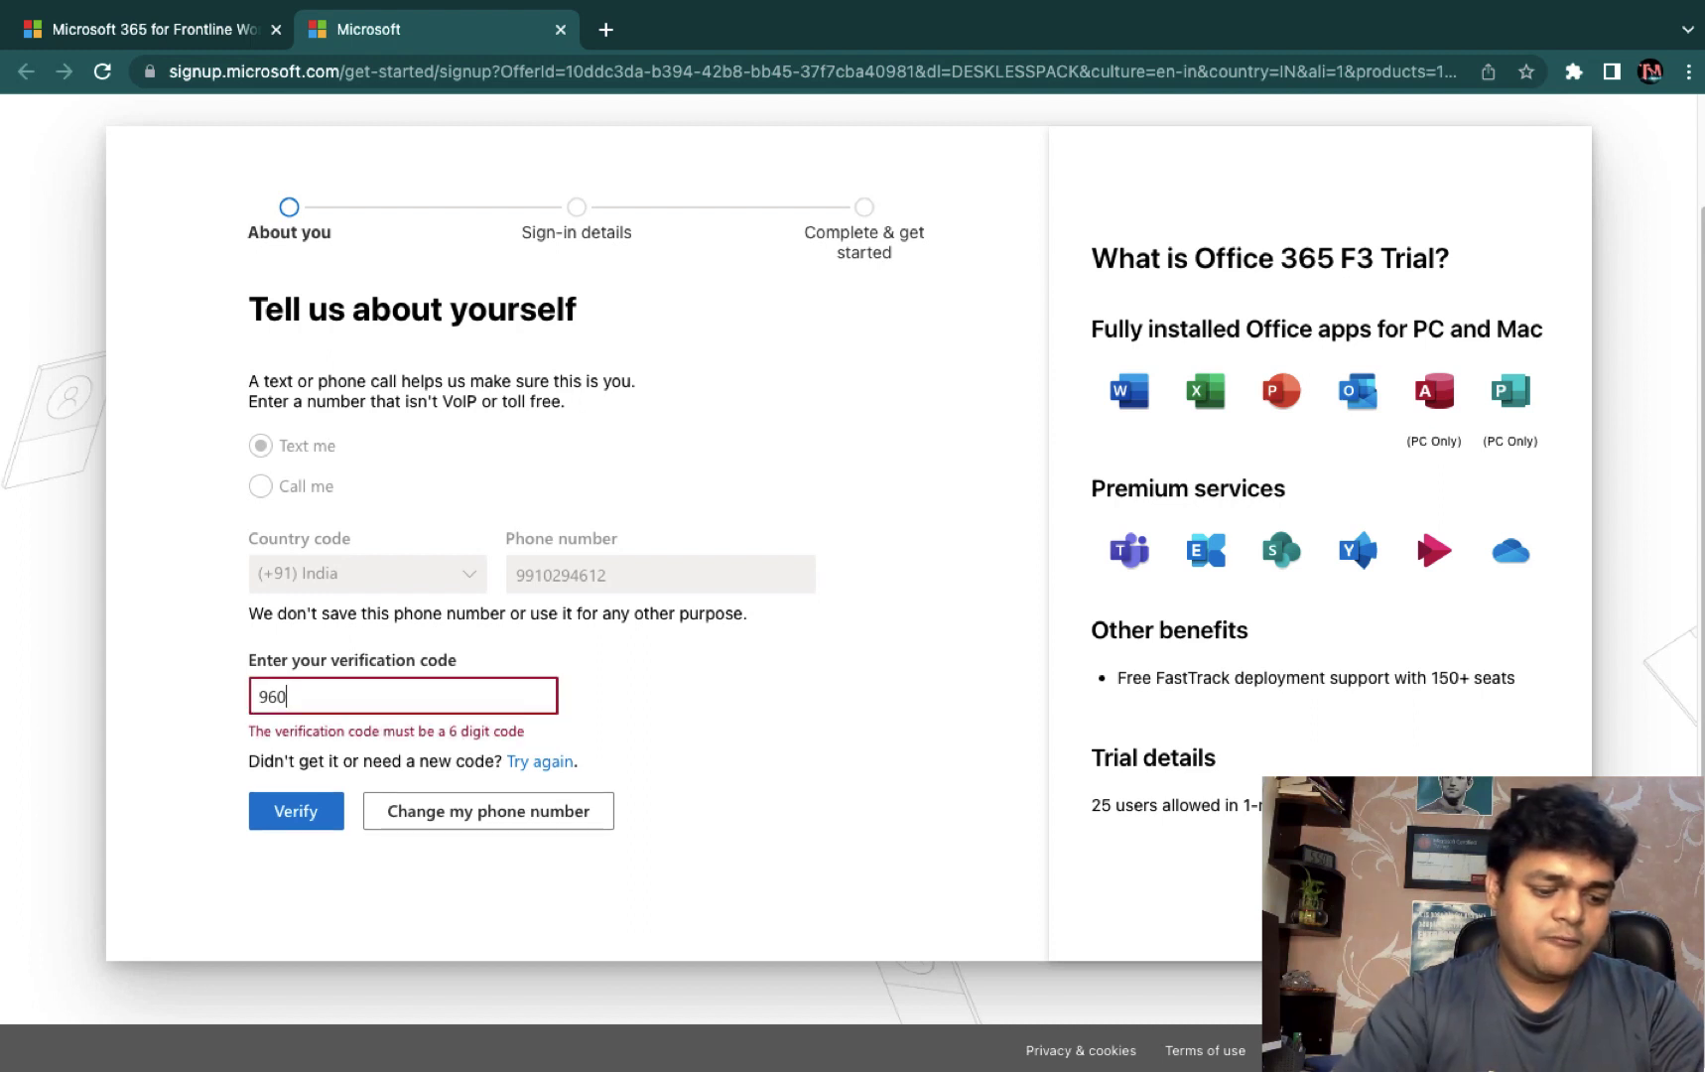
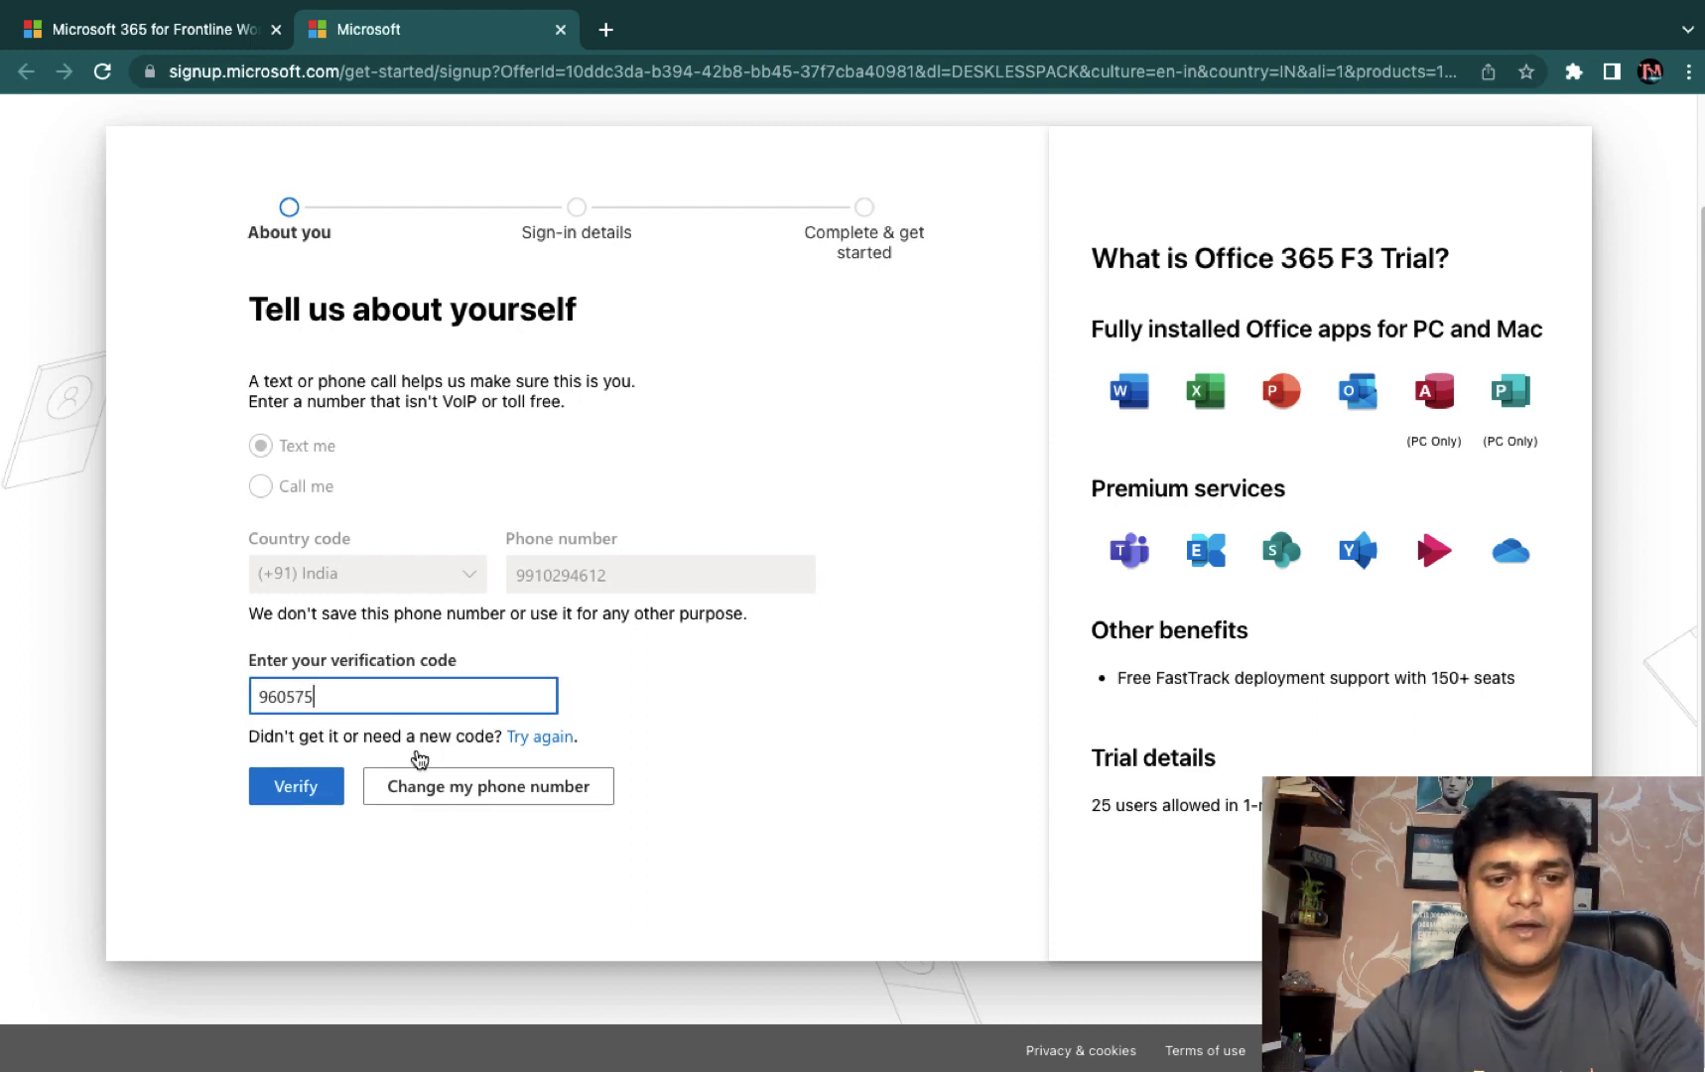
left_click(302, 794)
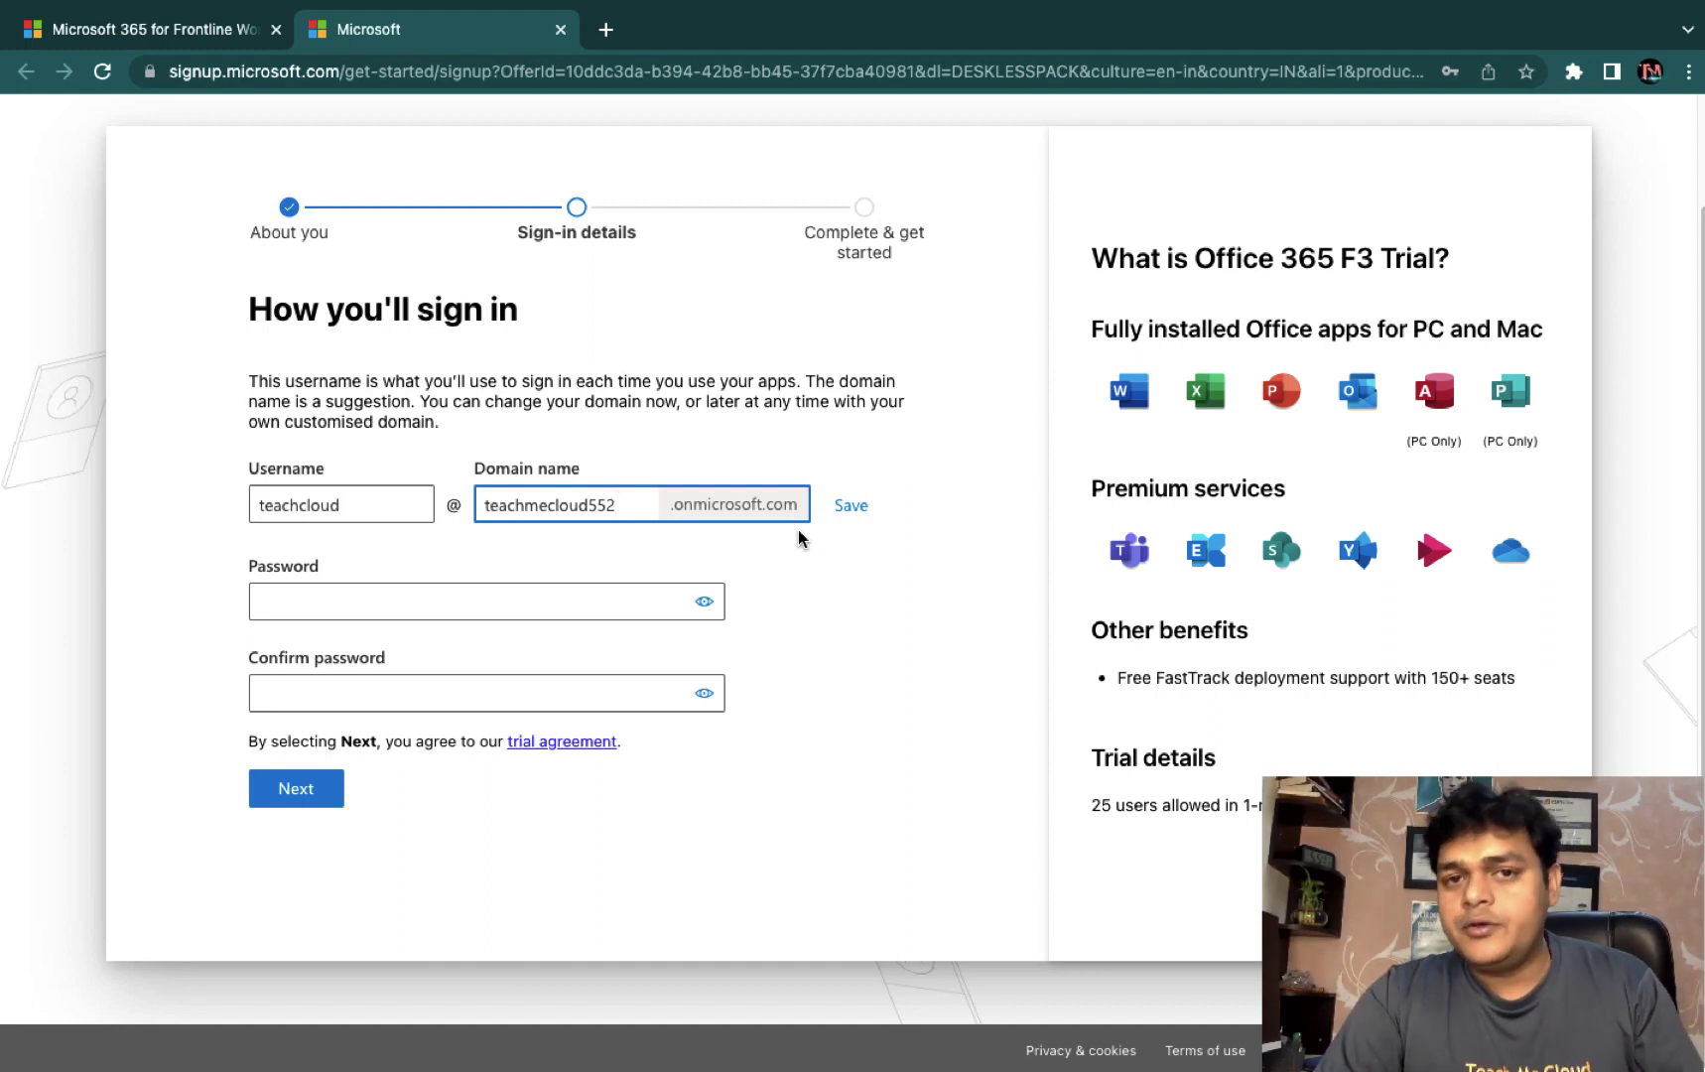
Step: Enter the account password in both password fields and create the account
left_click(381, 601)
type("••••••••••")
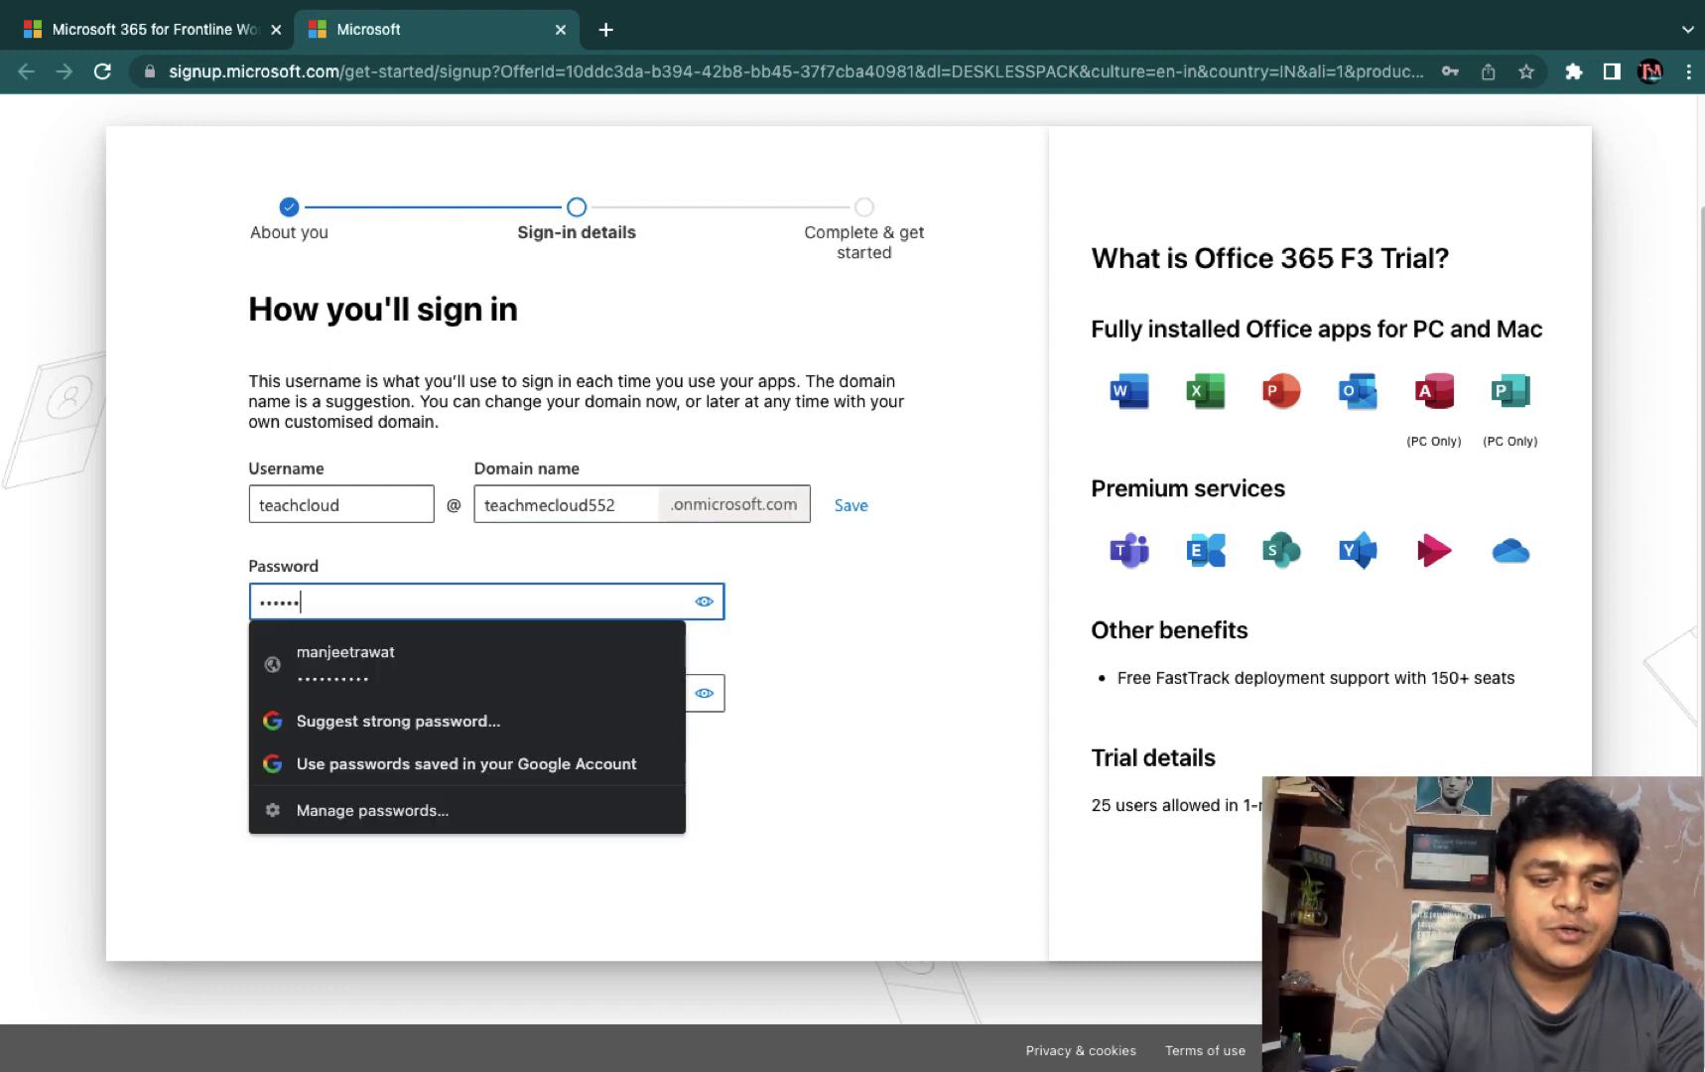
key("Tab")
key("Tab")
type("••••••••••")
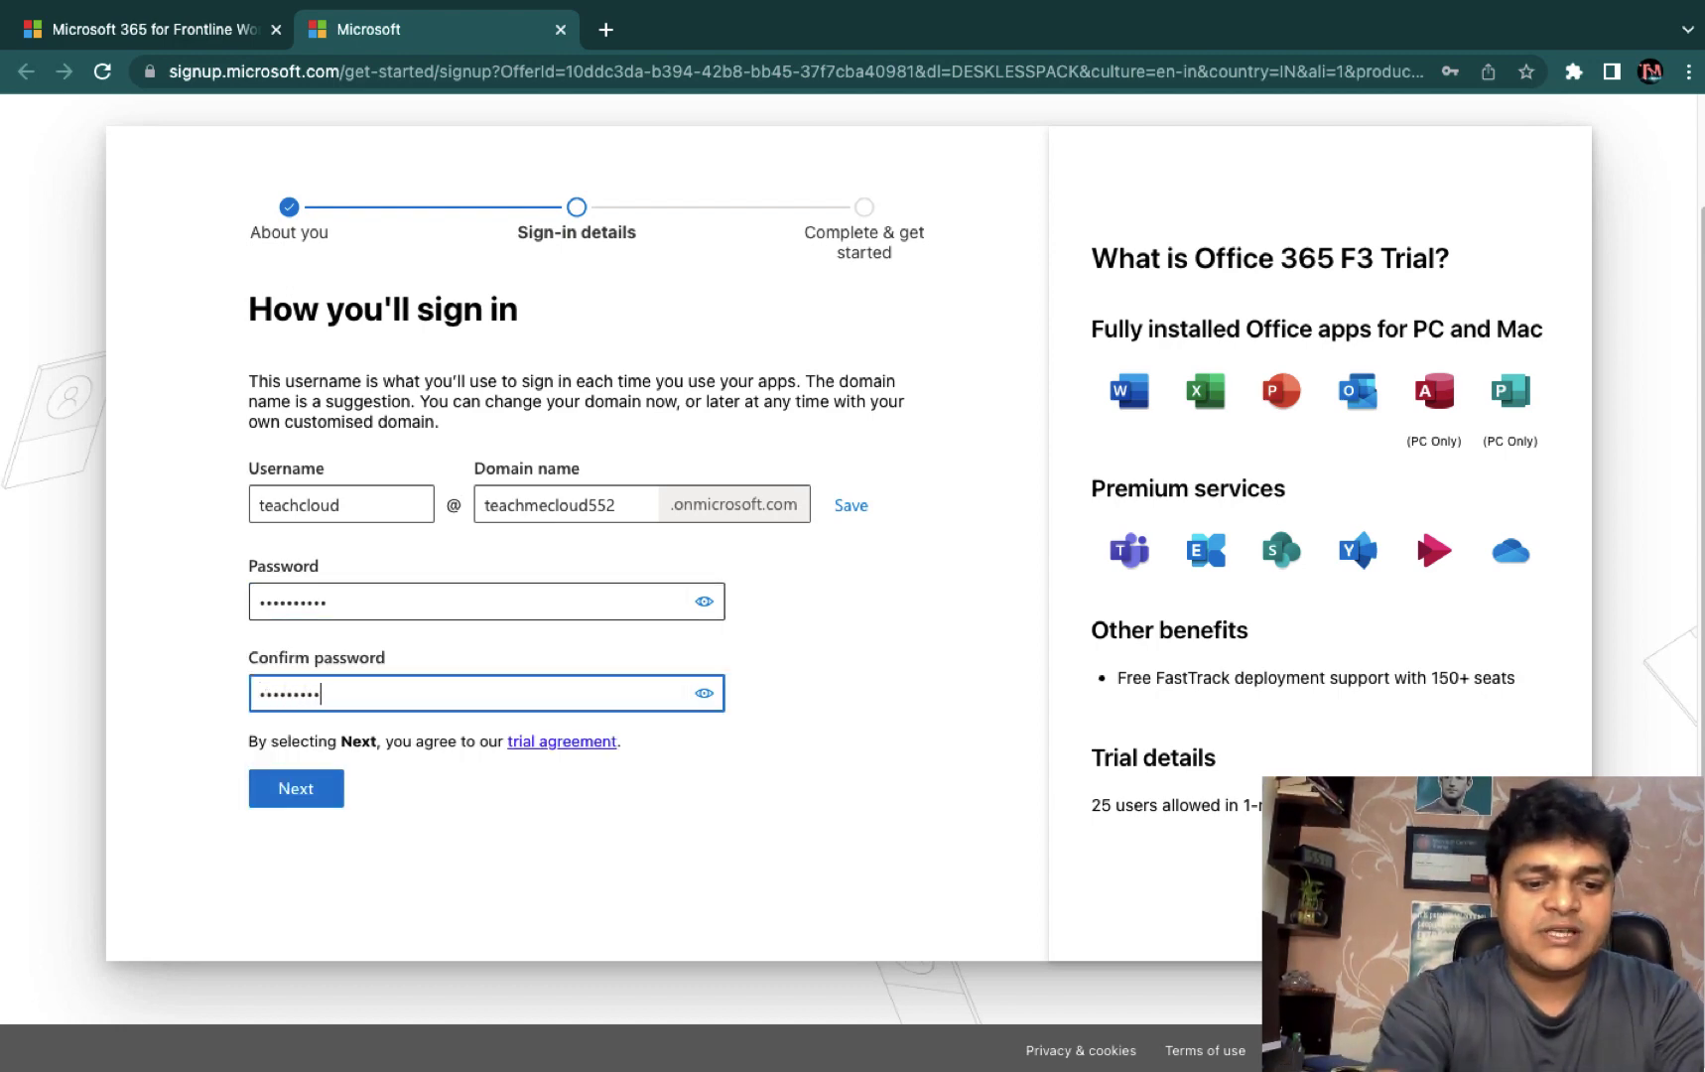
left_click(303, 786)
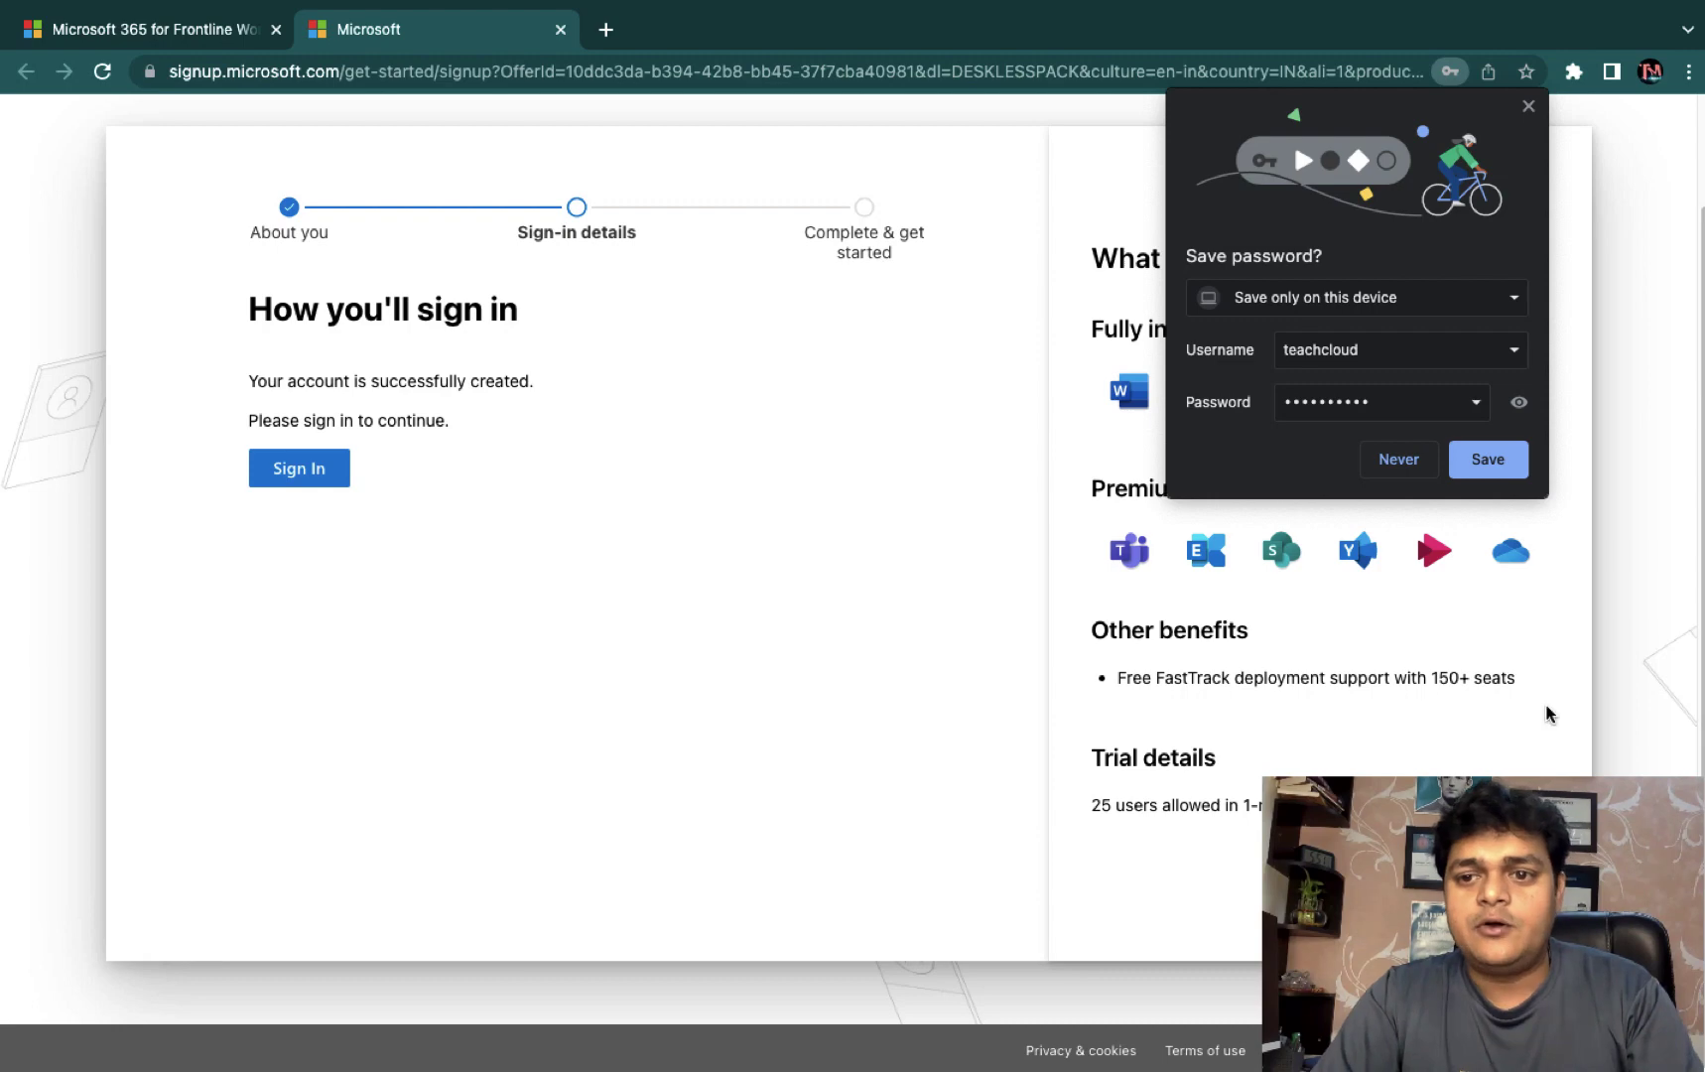
Step: Decline Chrome's password saving and proceed to sign in with the new account
left_click(1397, 459)
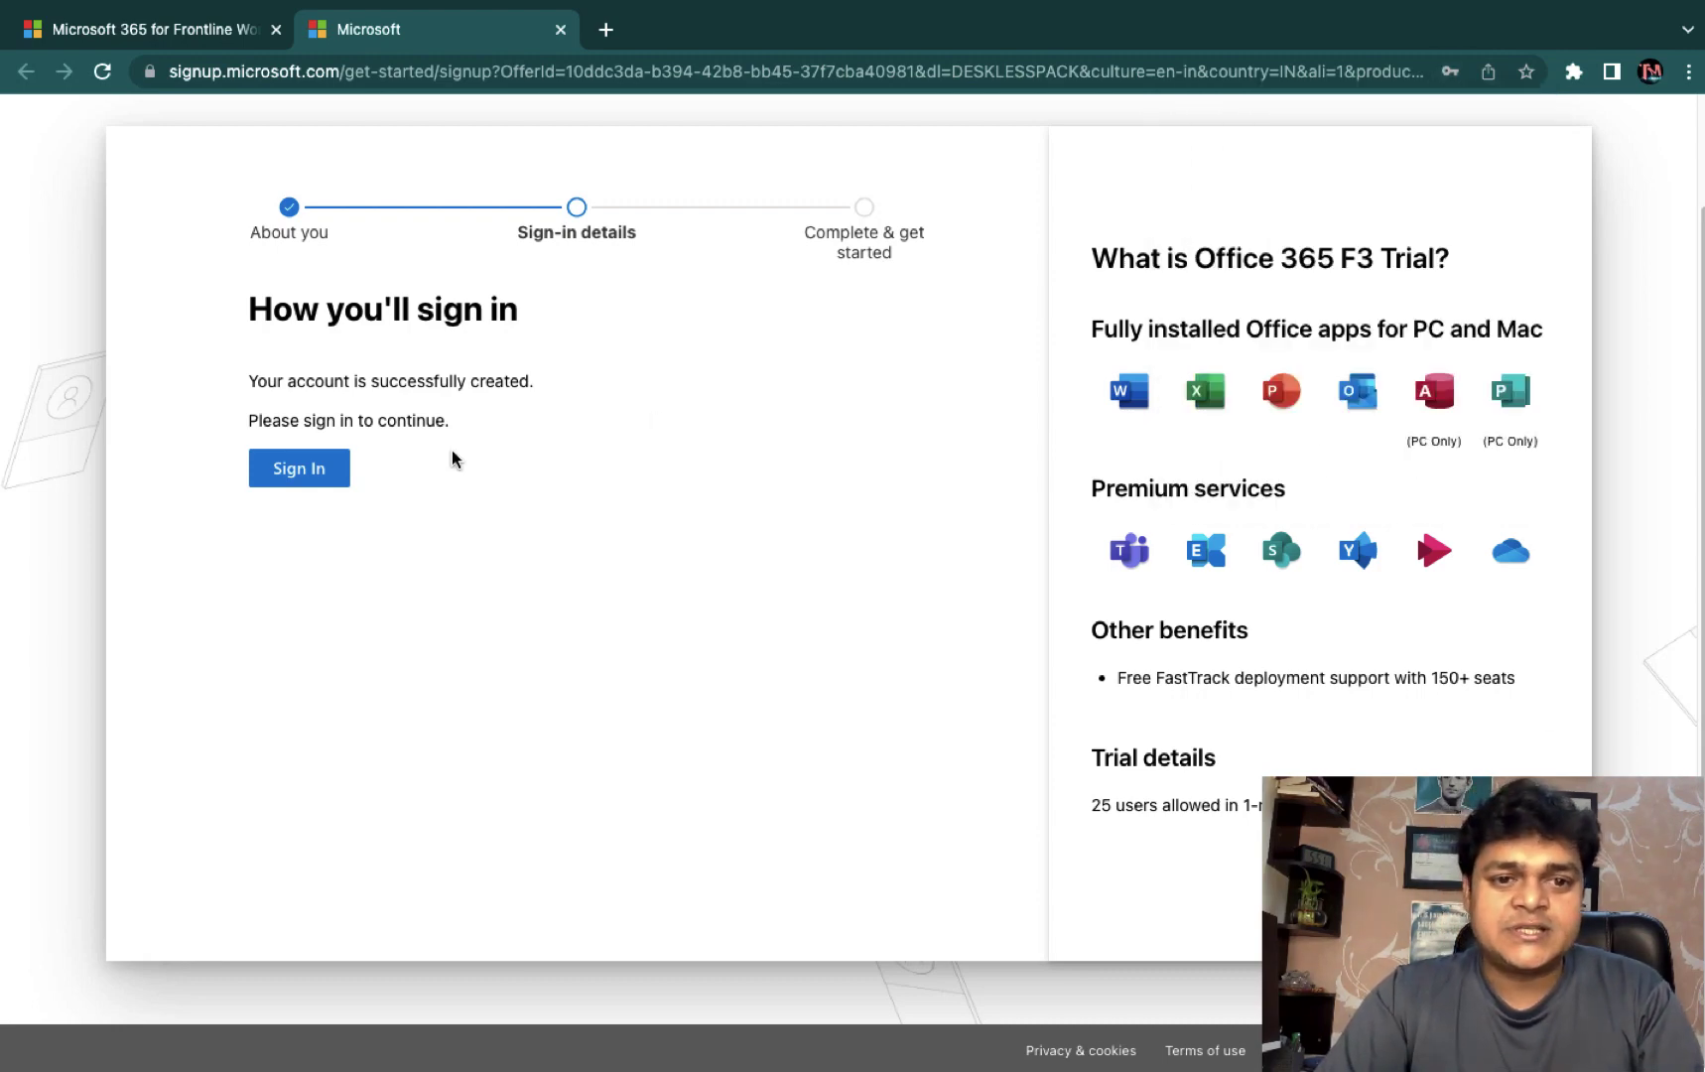
left_click(291, 461)
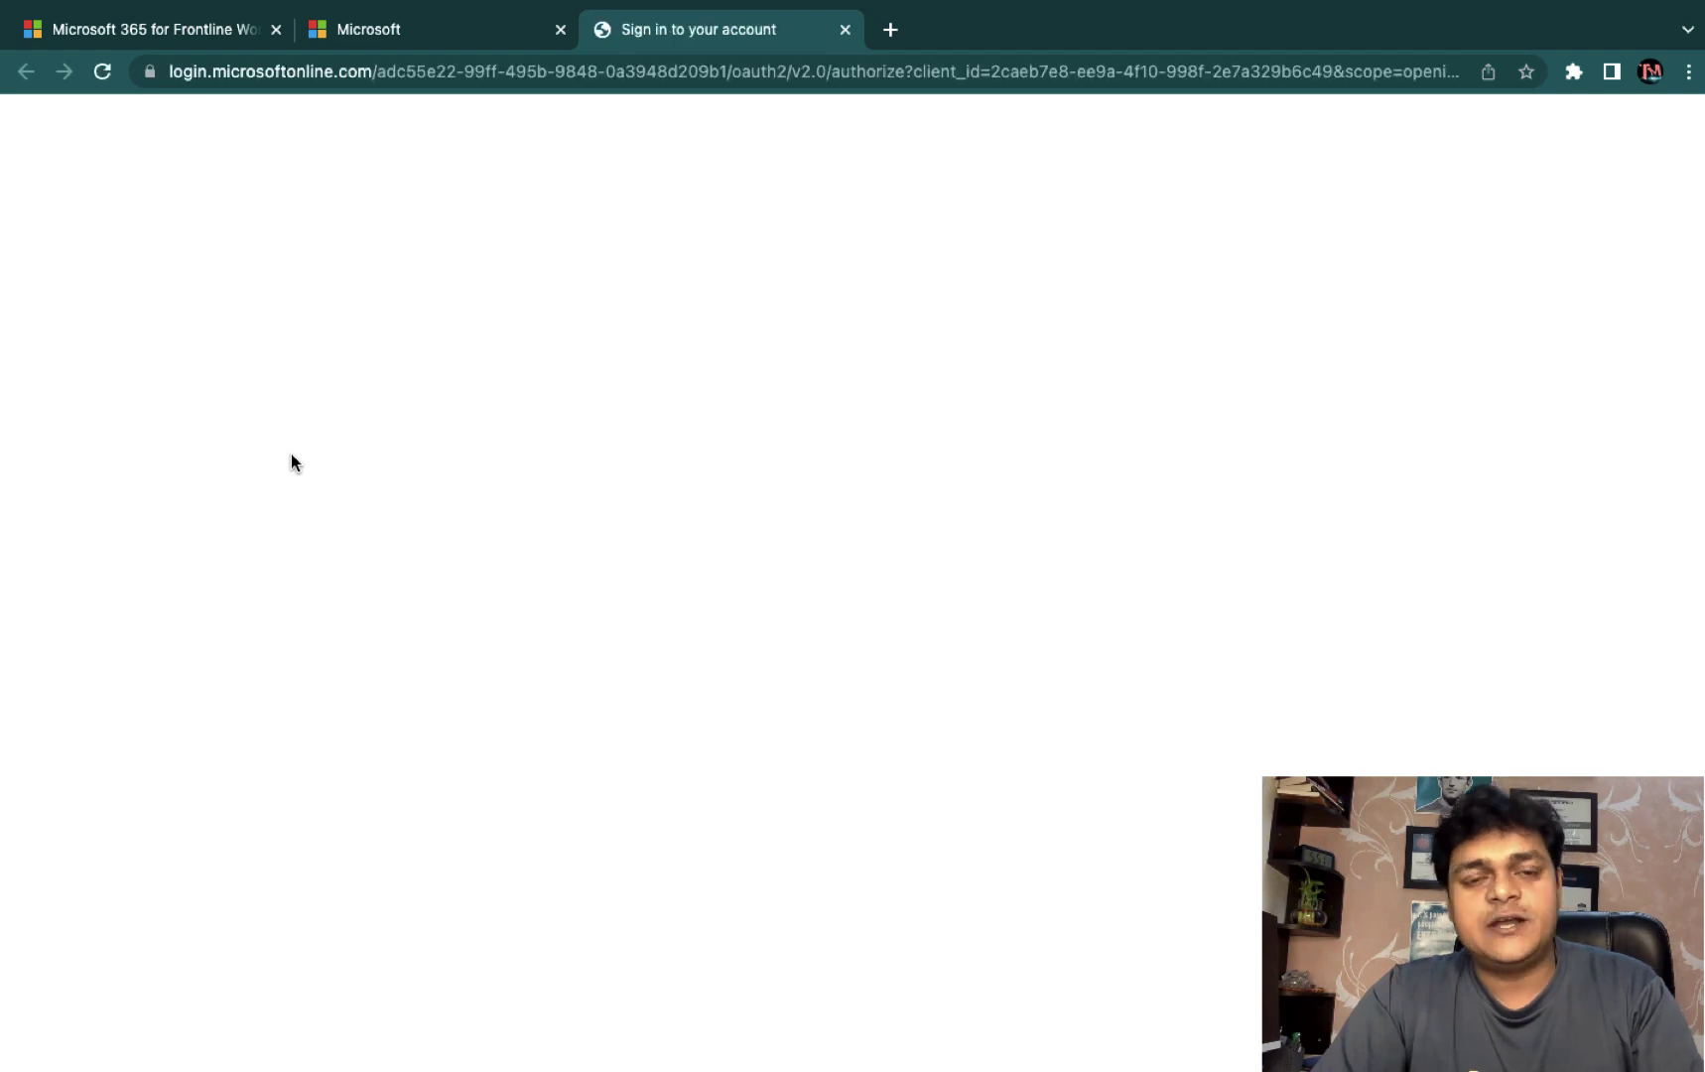
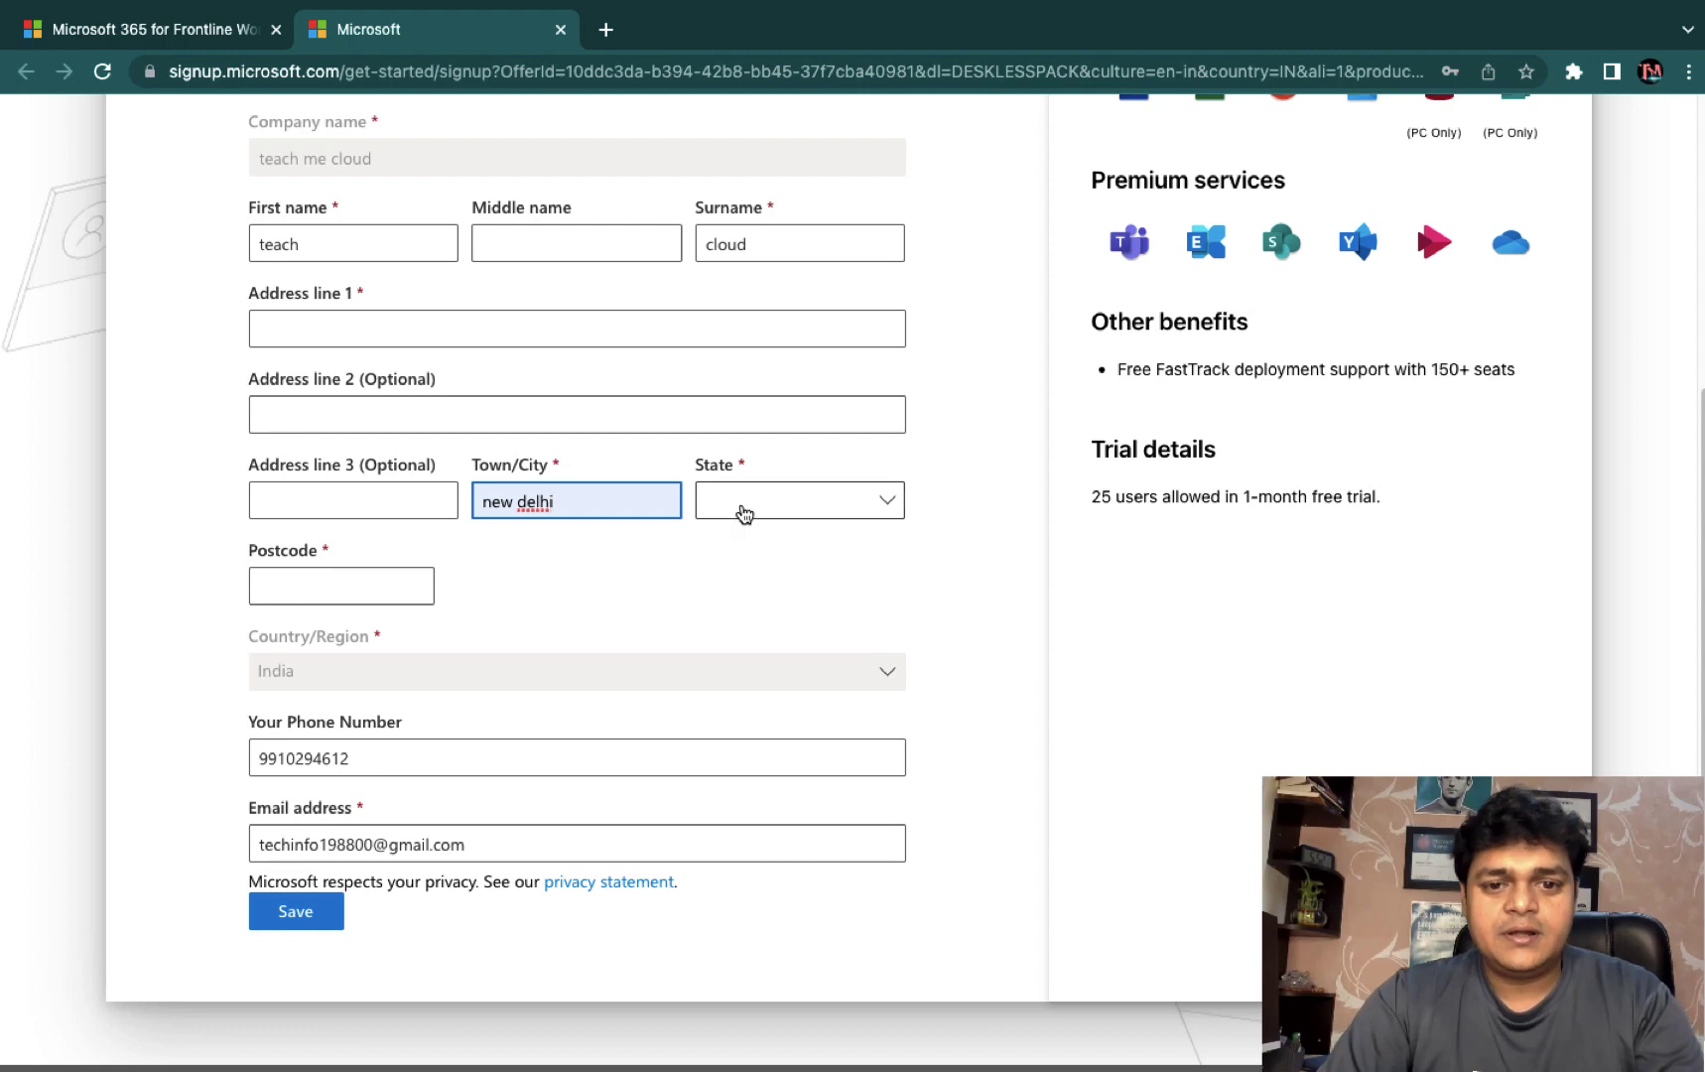
Step: Set the State to National Capital Territory of Delhi
left_click(742, 510)
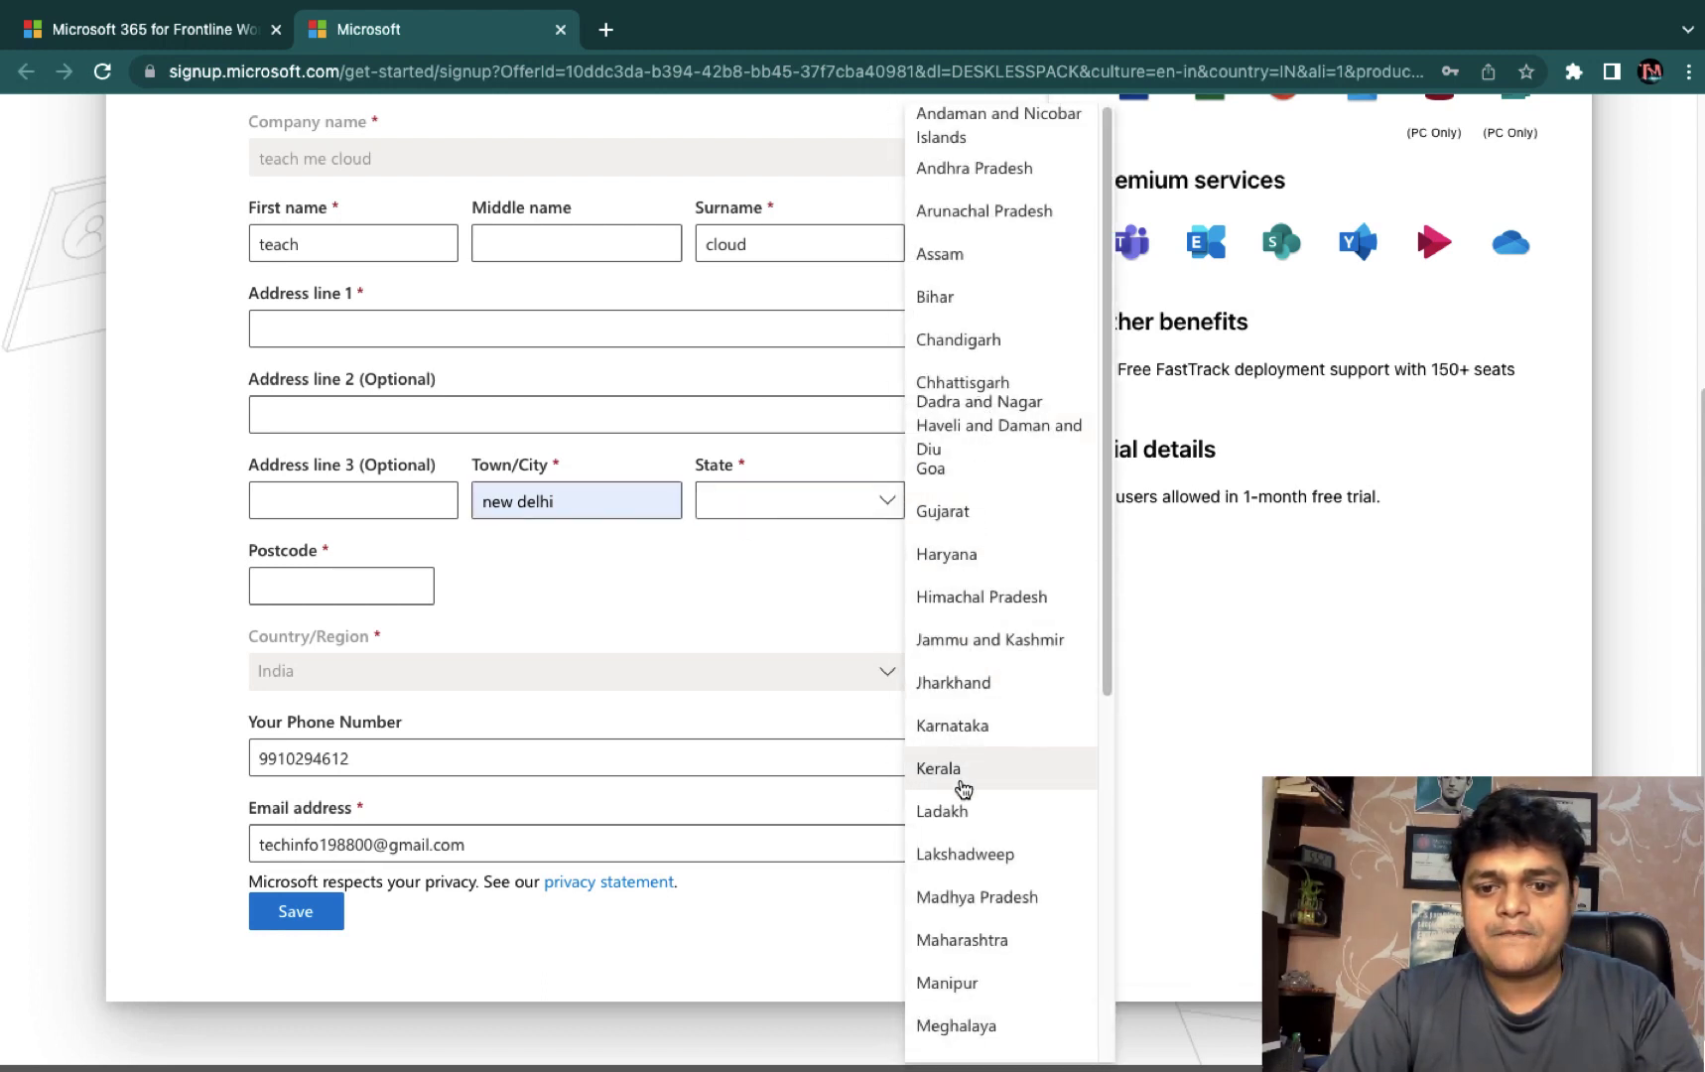
scroll(962, 898, "down", 2)
scroll(968, 896, "down", 3)
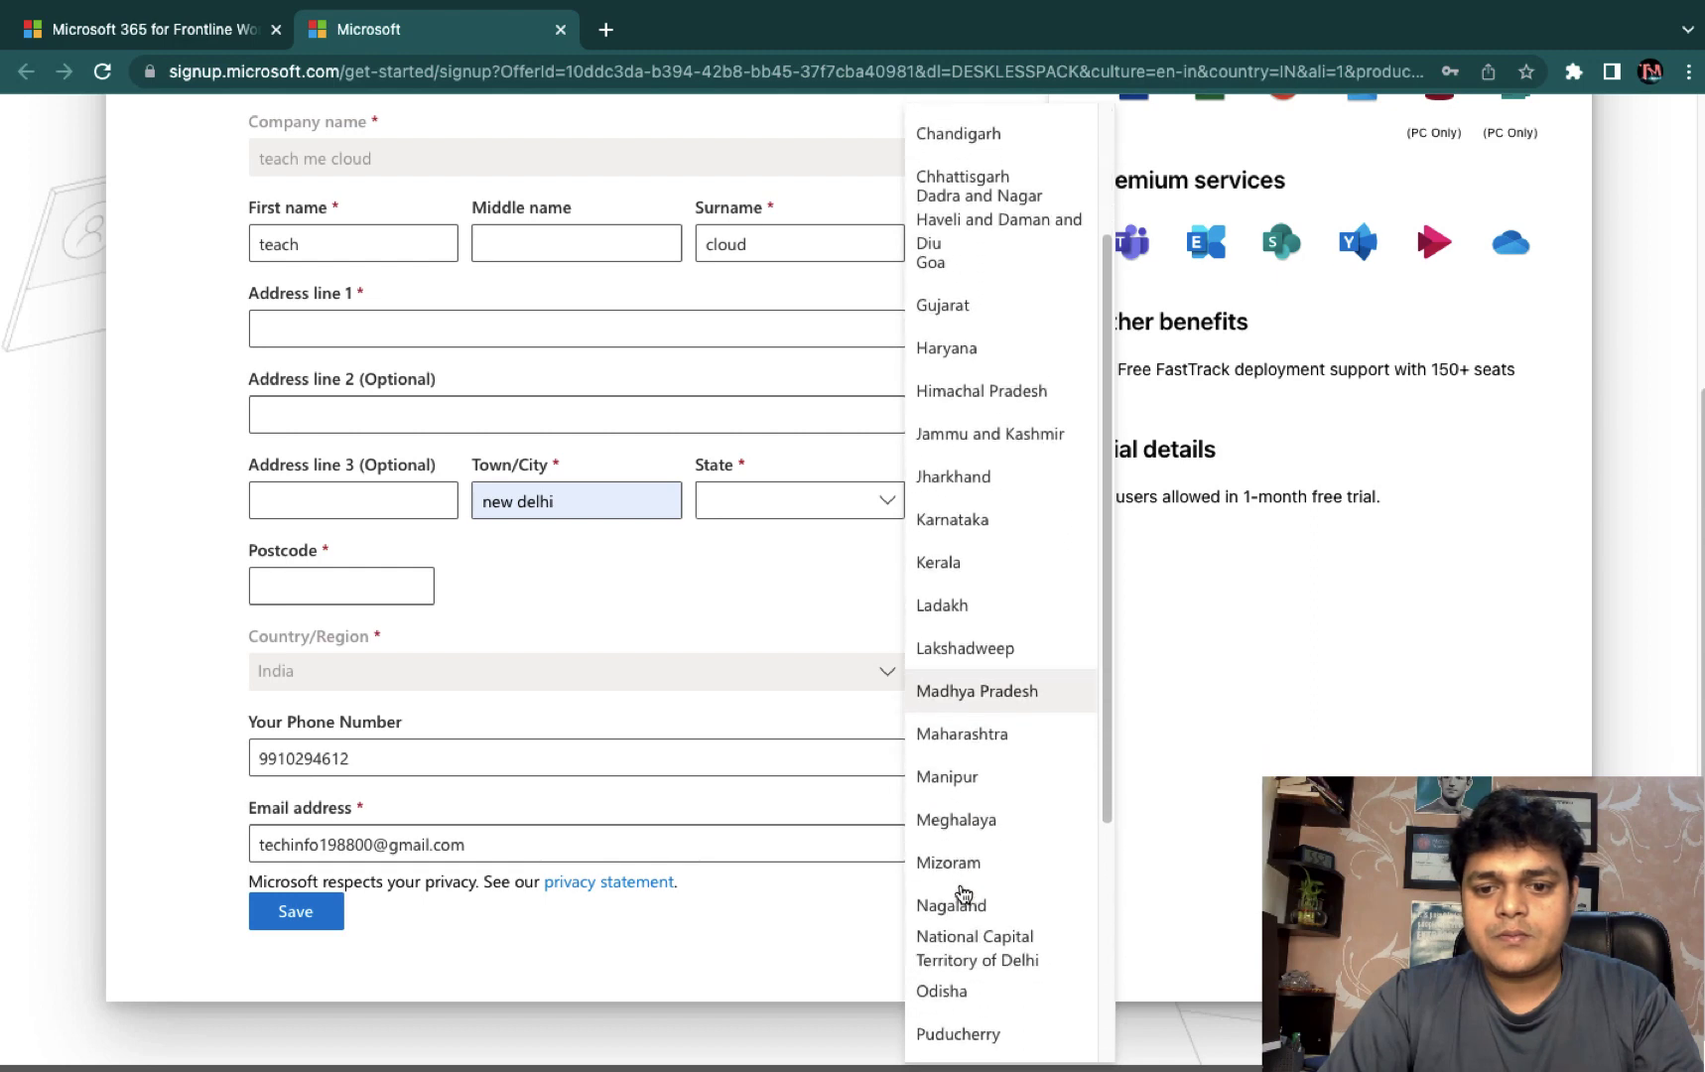
left_click(982, 948)
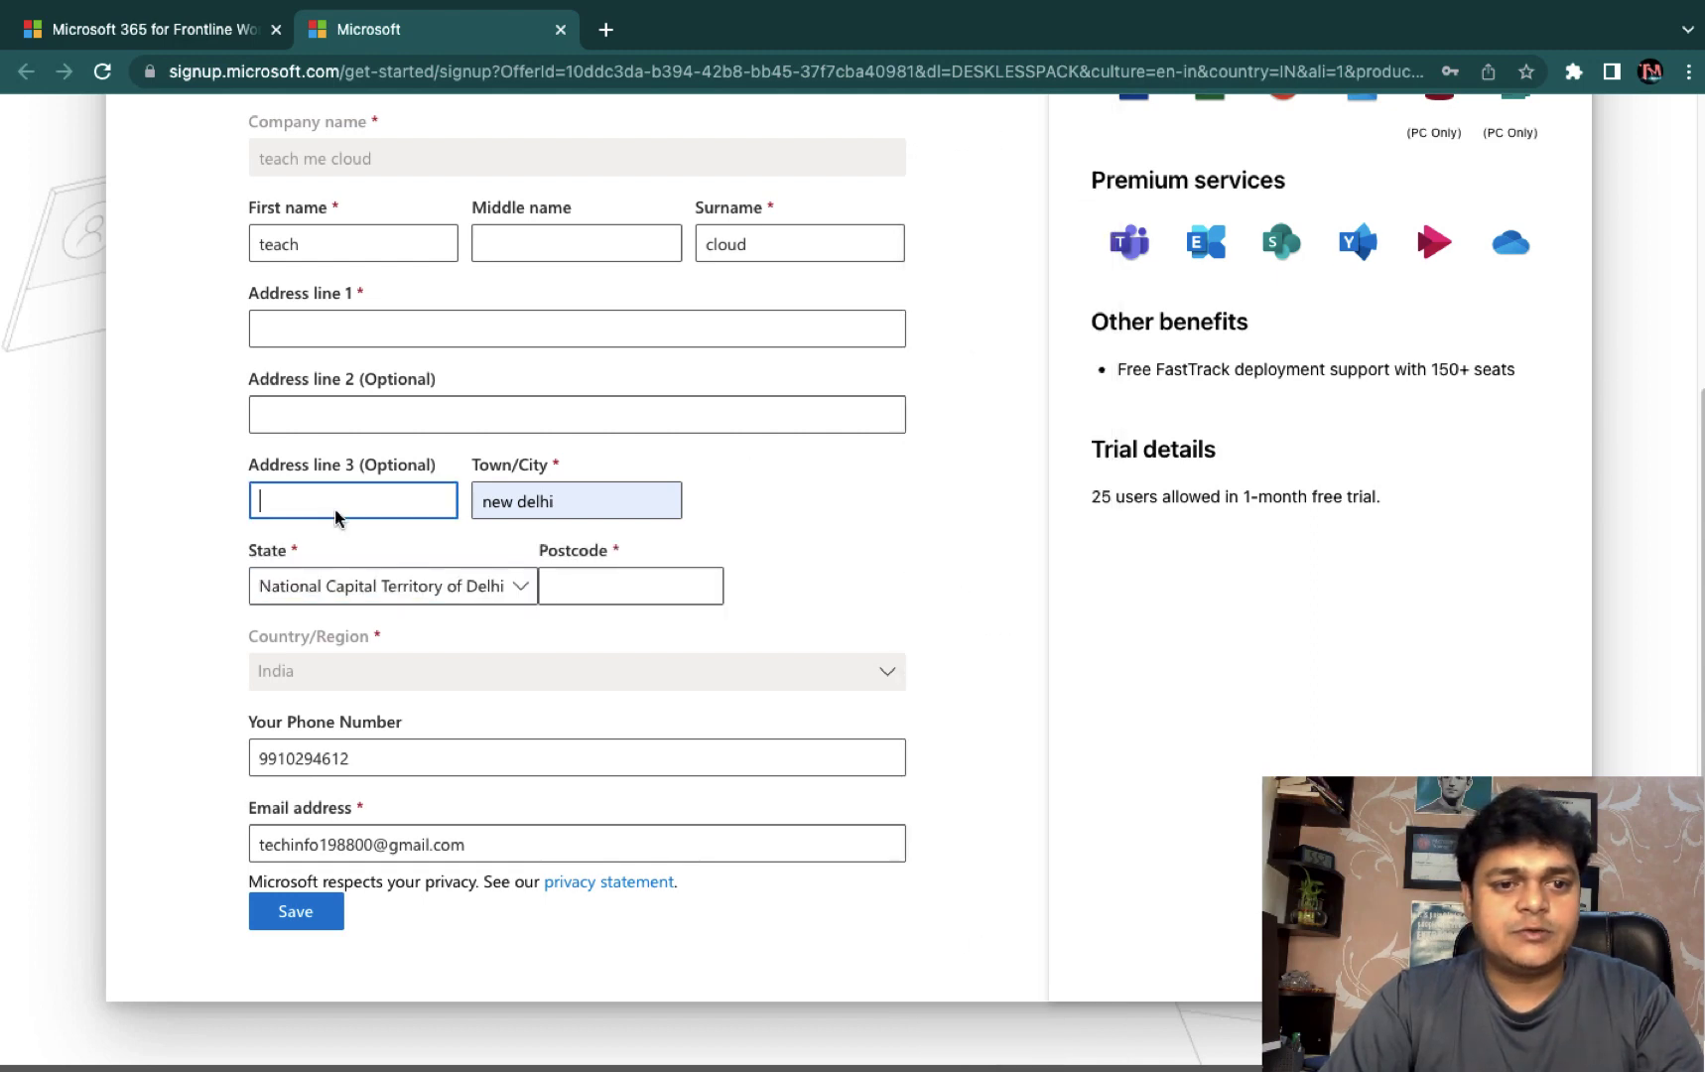
left_click(378, 596)
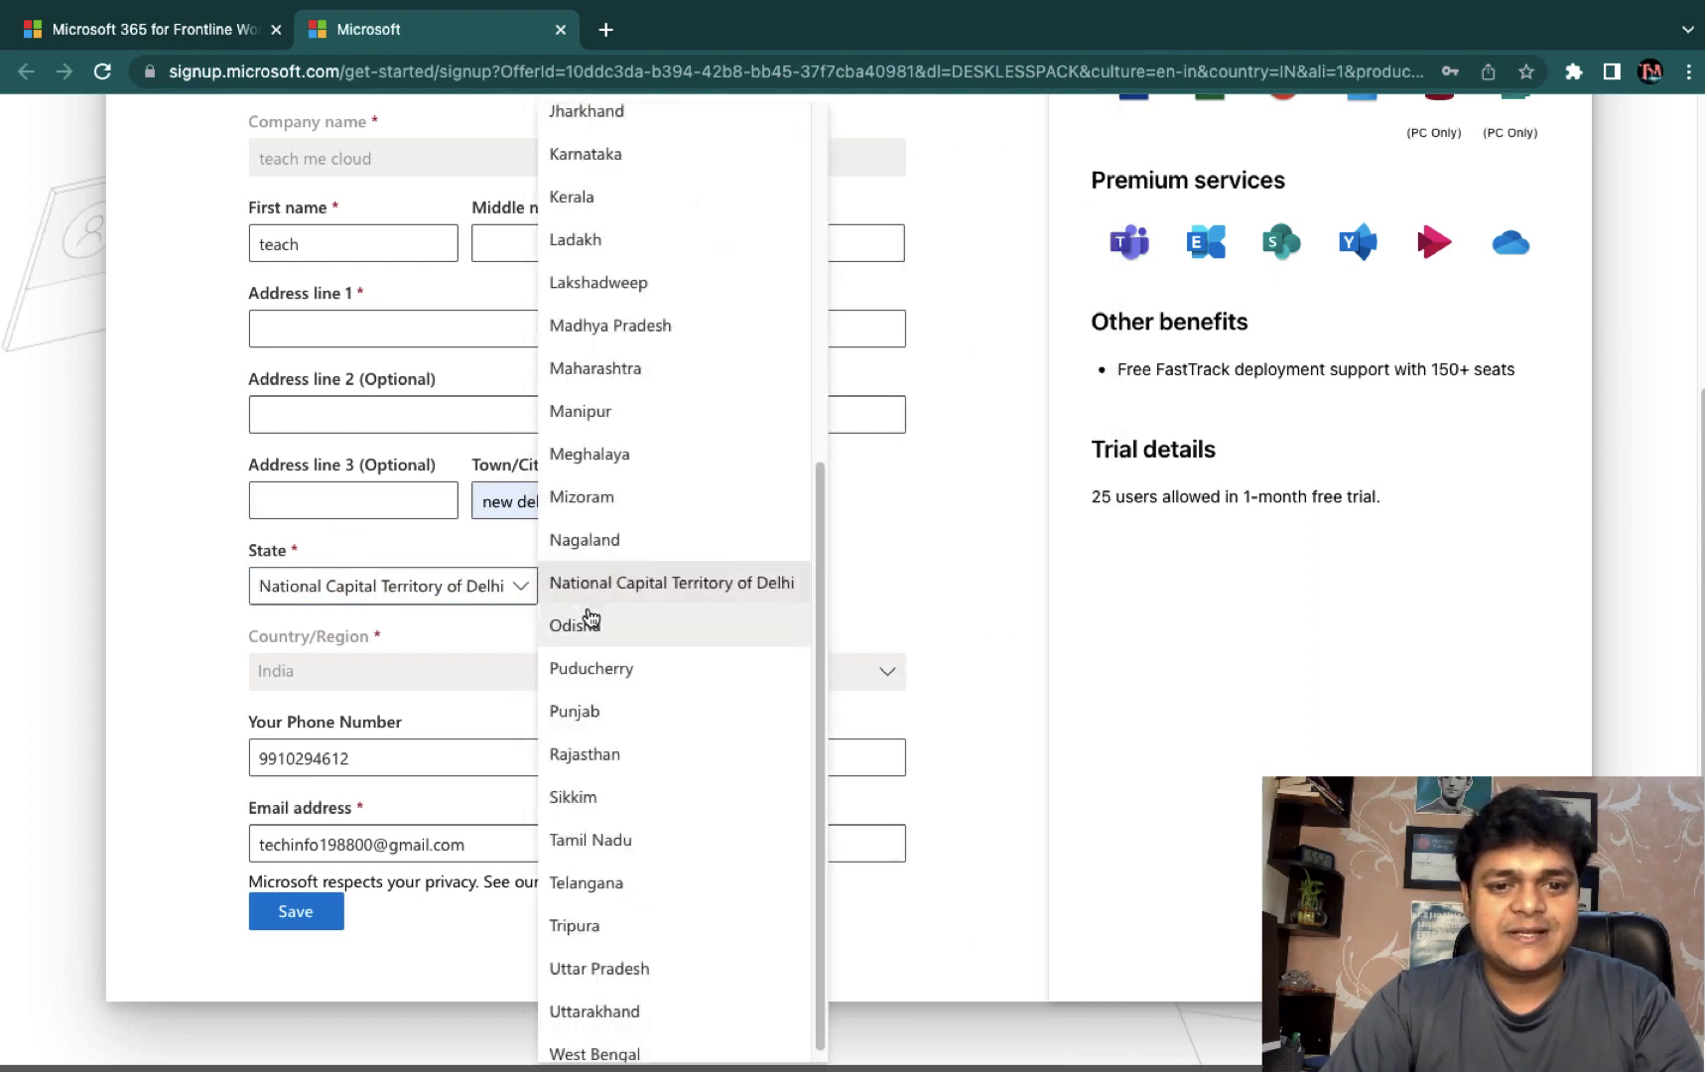
left_click(617, 584)
Step: Accept the suggested postcode and first address line, then save the address details
left_click(608, 587)
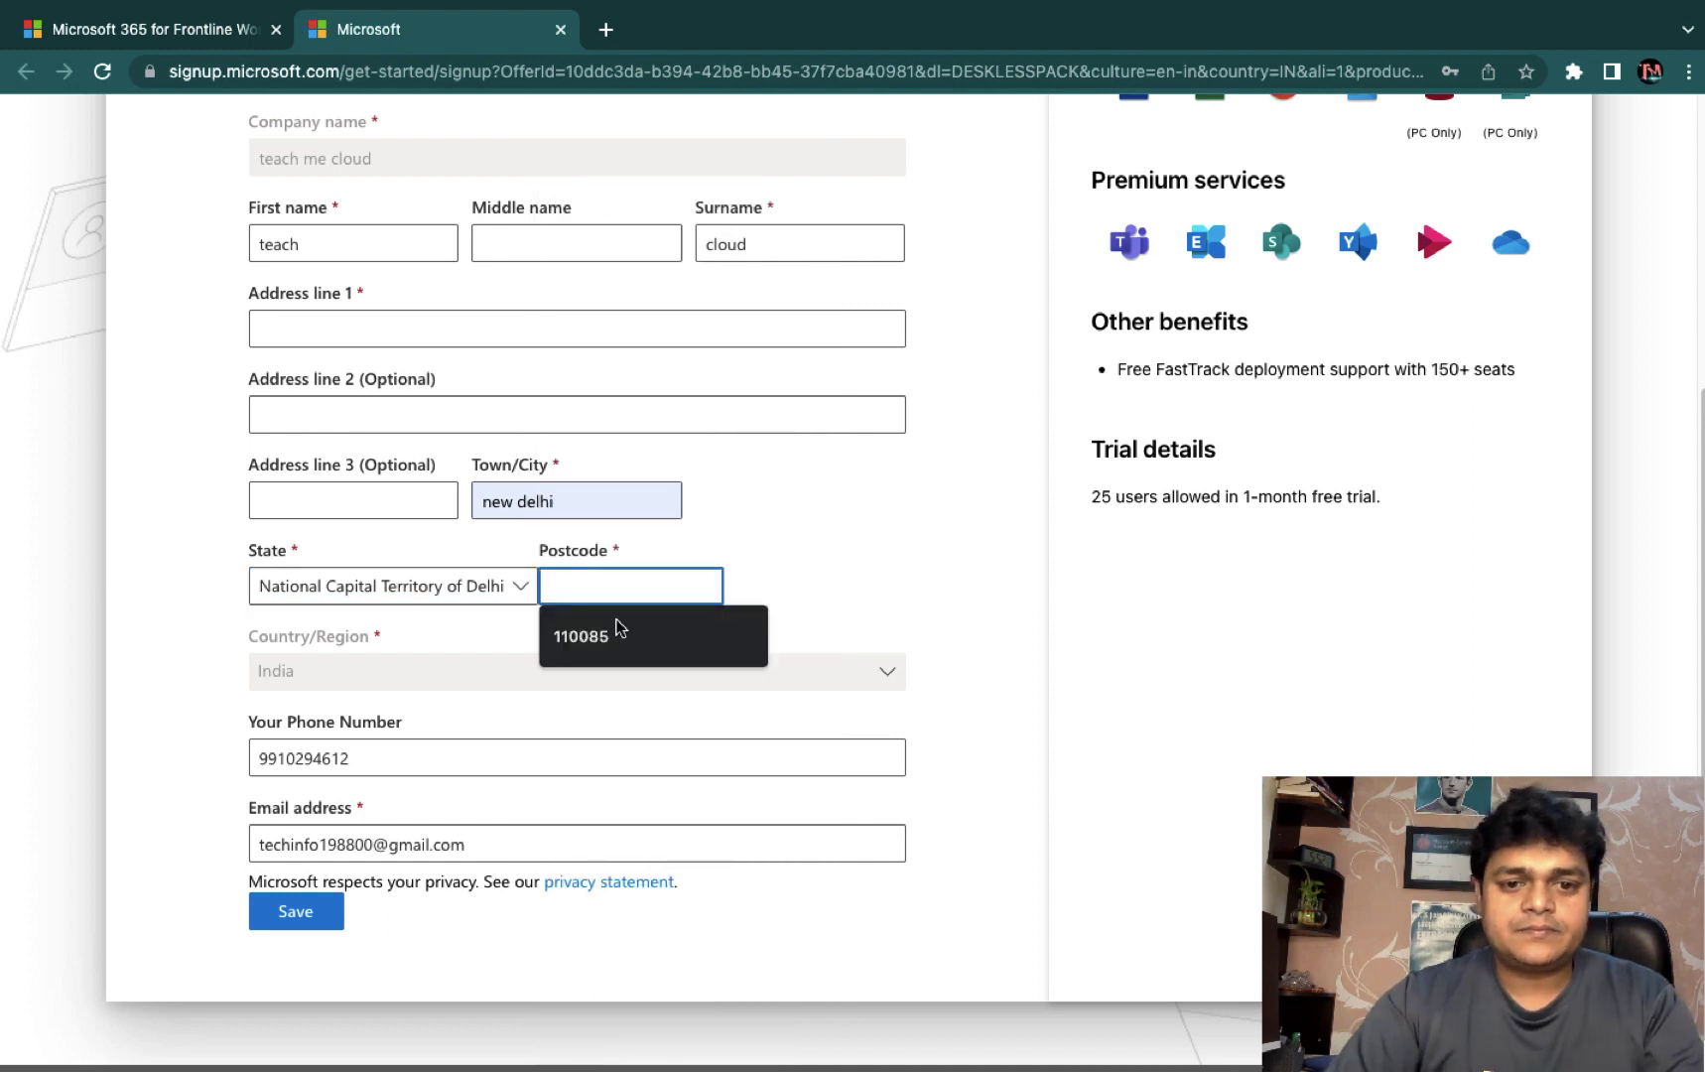
left_click(620, 632)
scroll(526, 799, "down", 1)
left_click(286, 872)
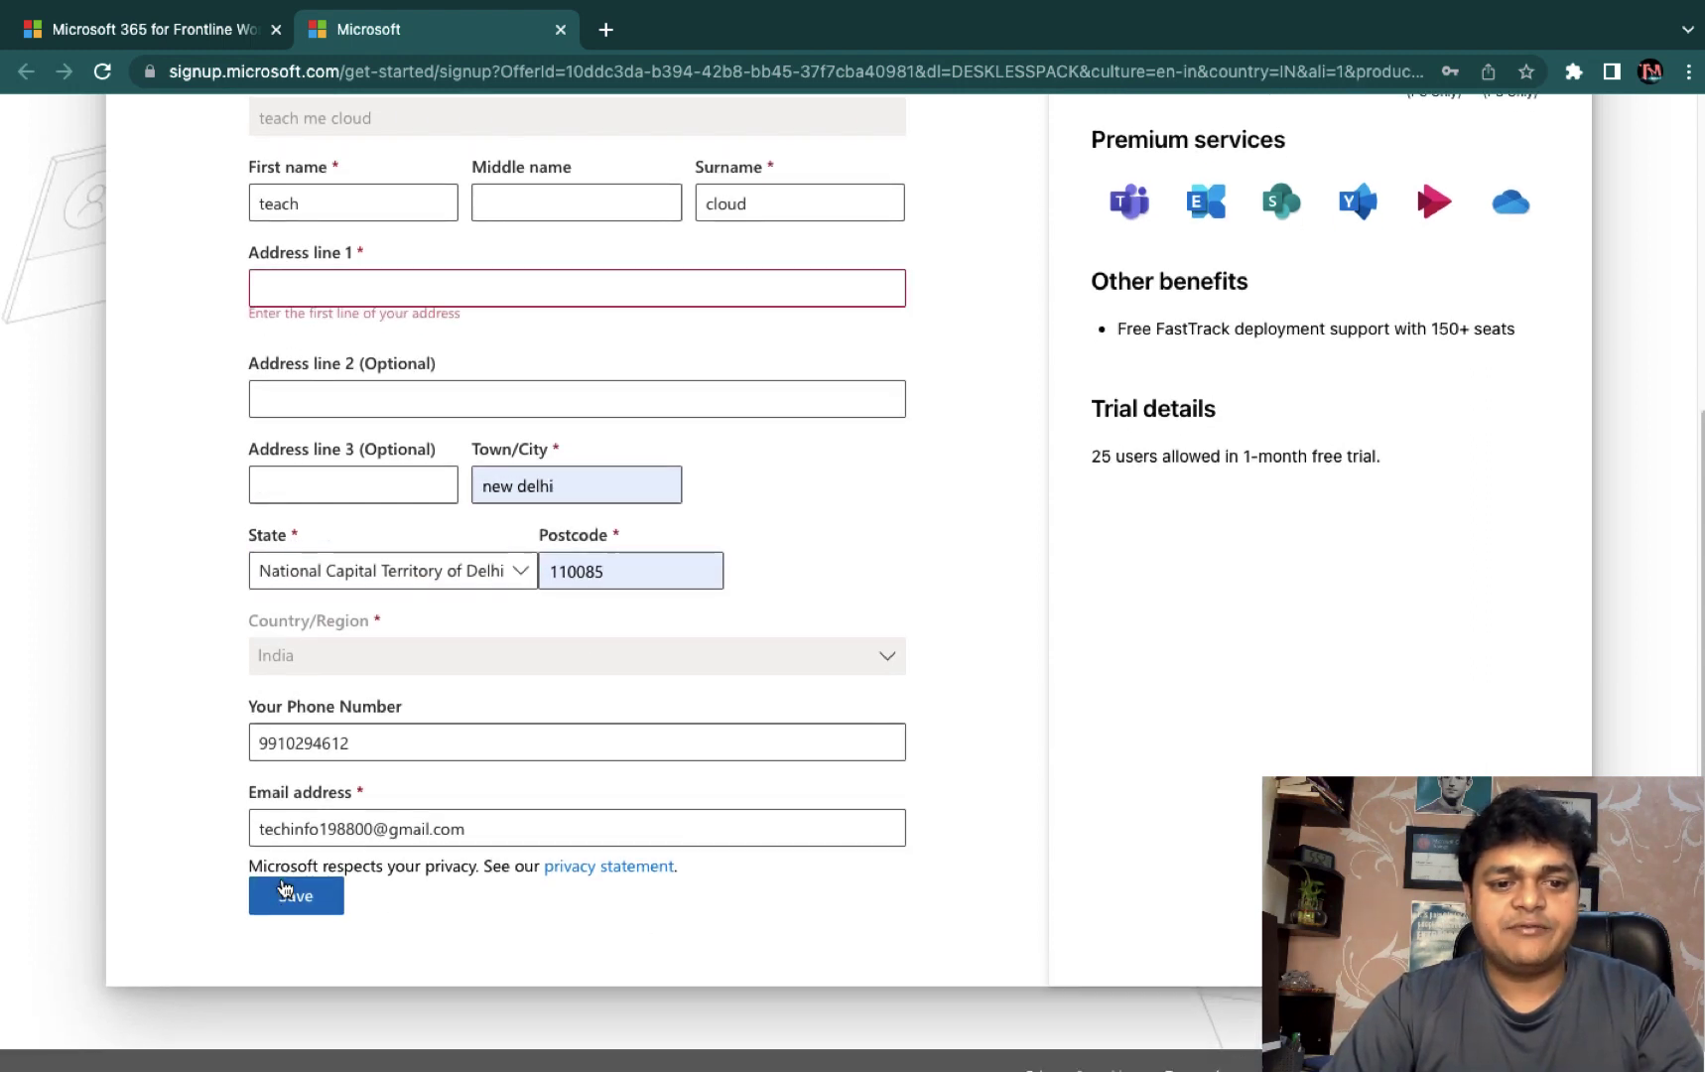
left_click(356, 286)
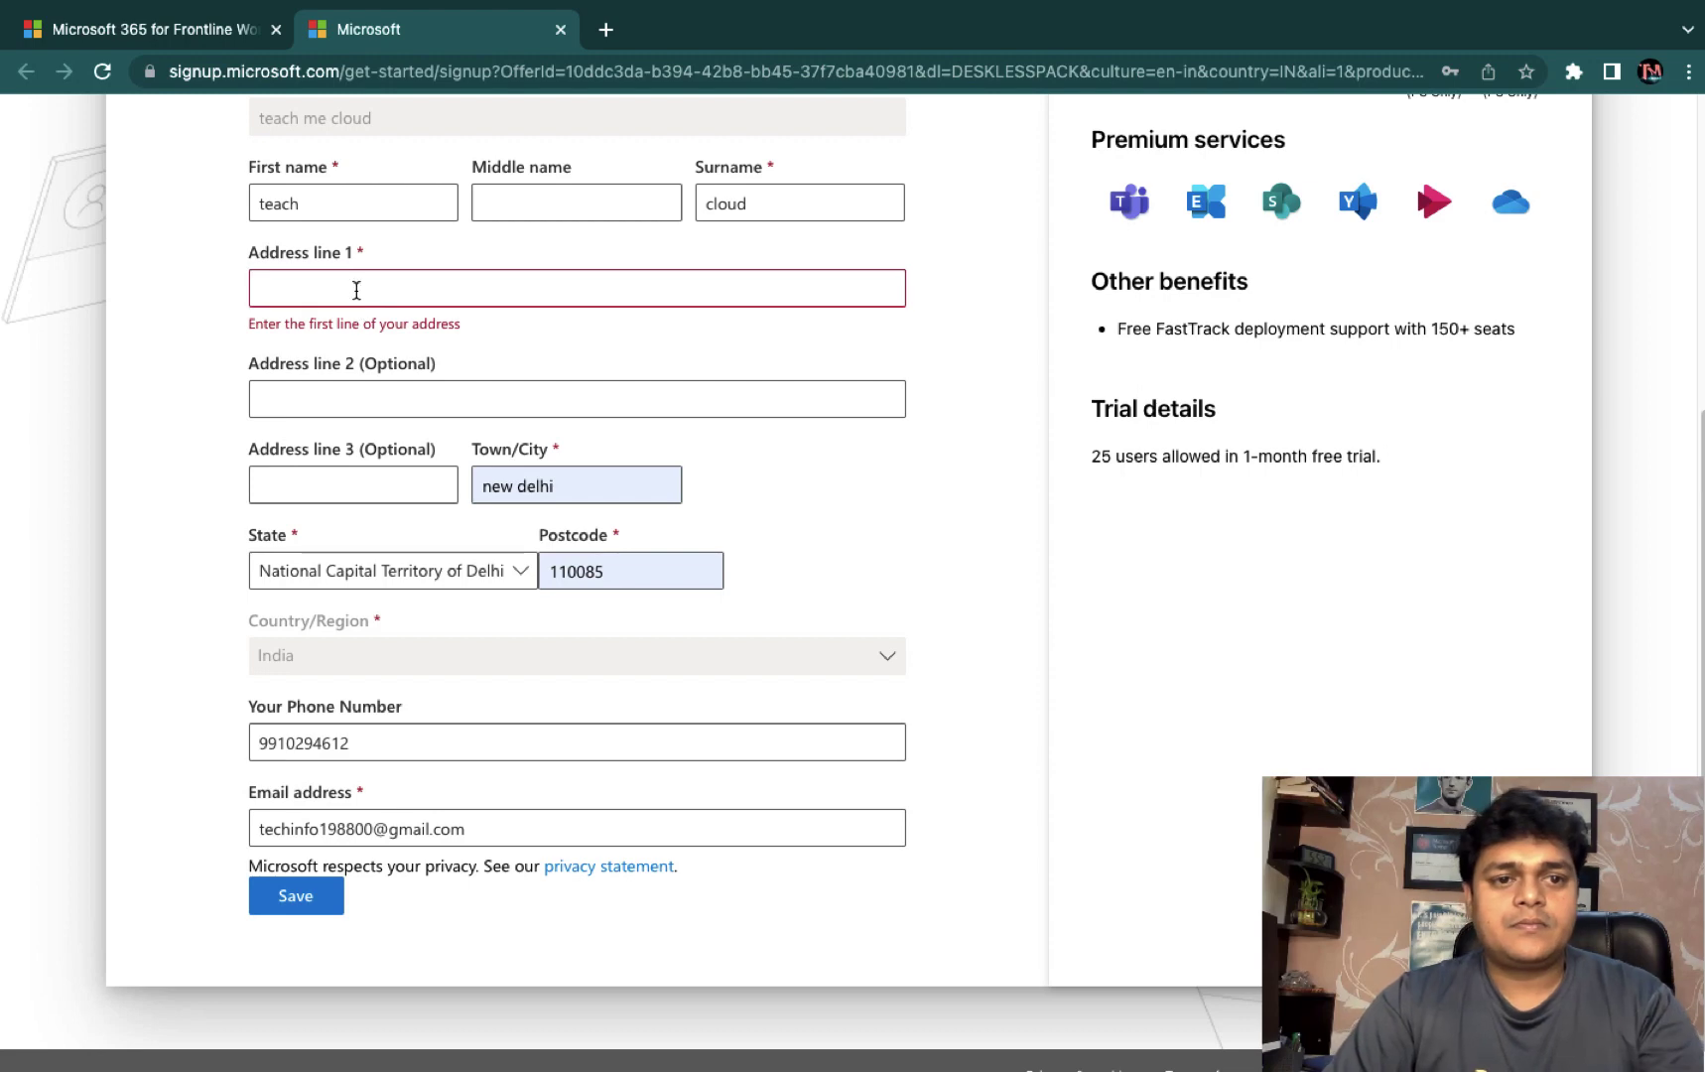
left_click(373, 333)
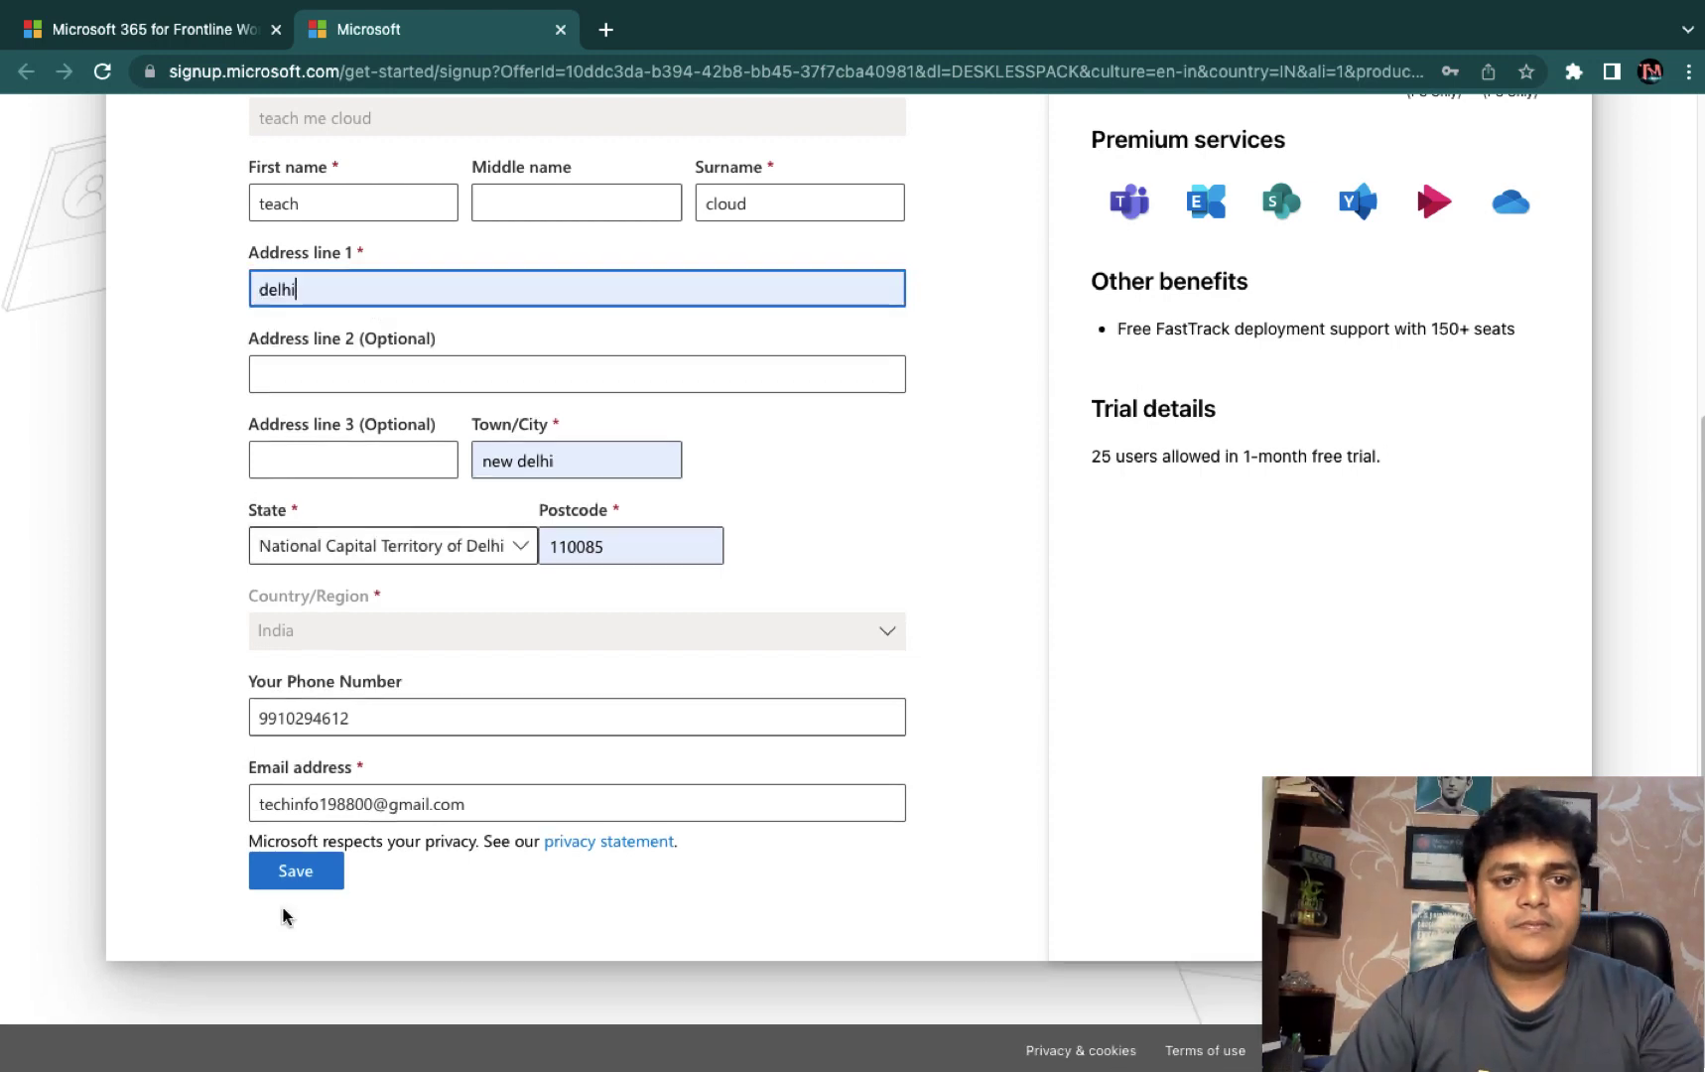
left_click(291, 872)
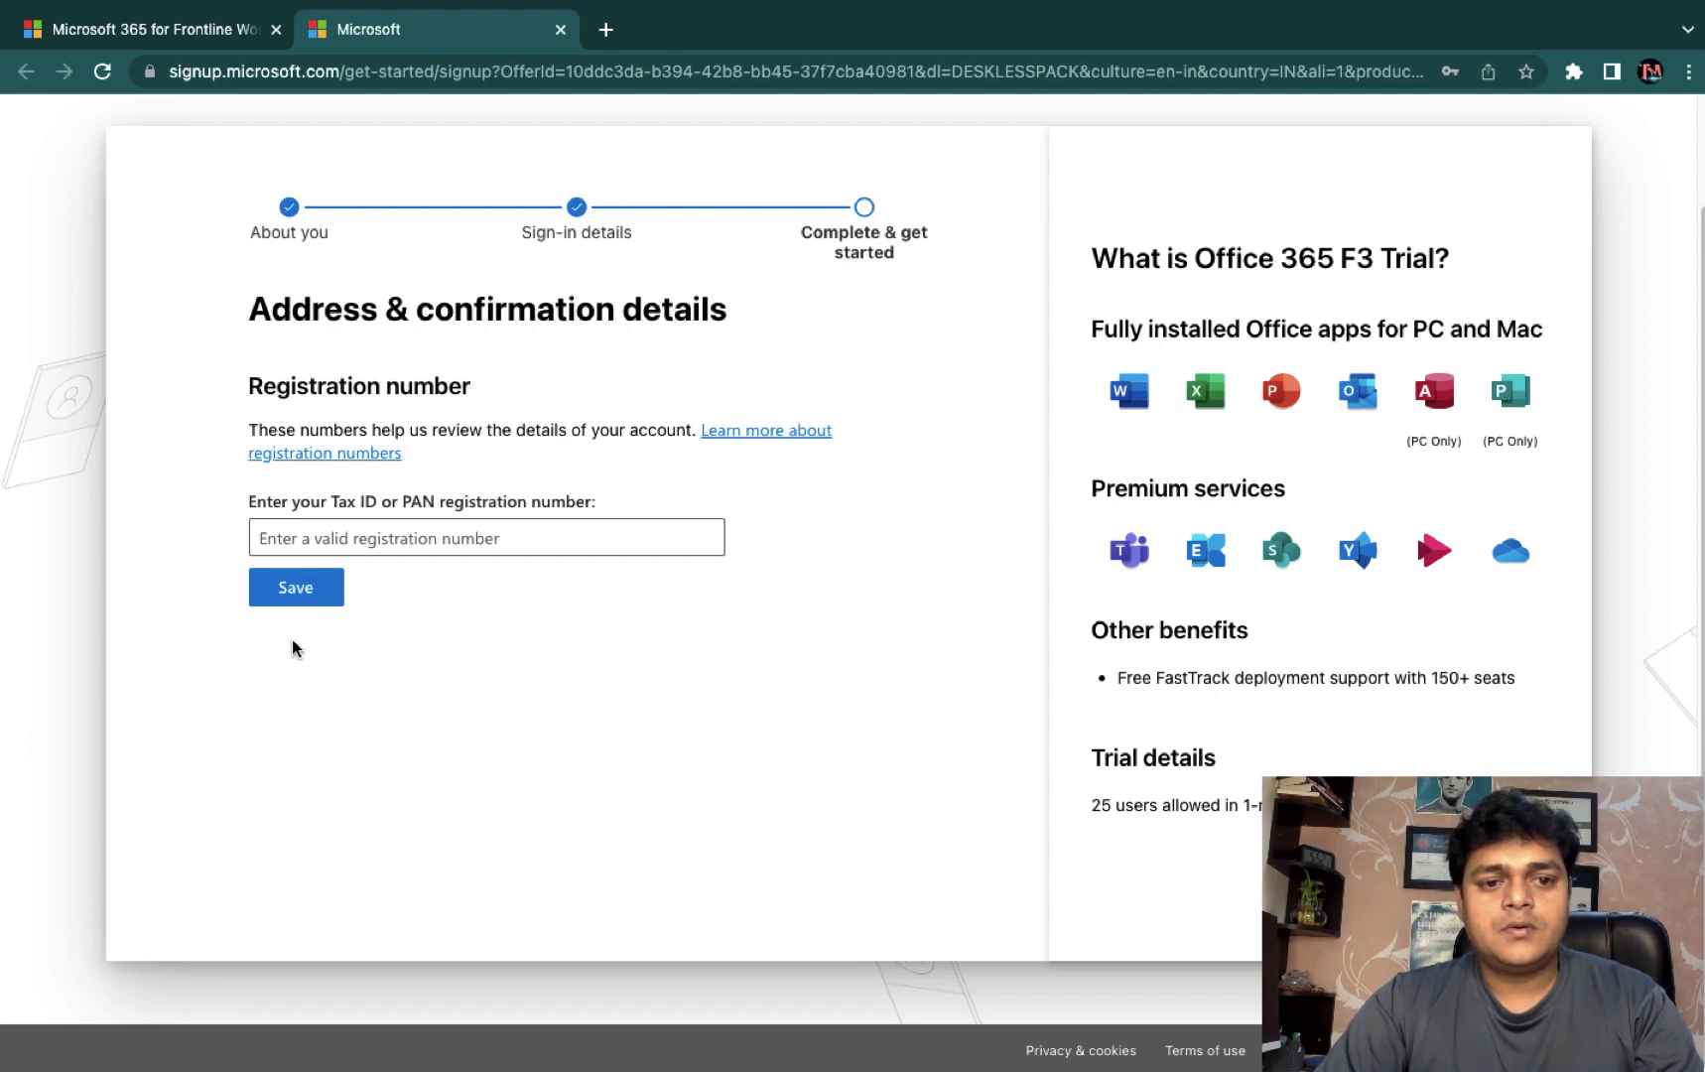
Step: Enter the PAN registration number and save to complete the Office 365 F3 Trial signup
left_click(333, 549)
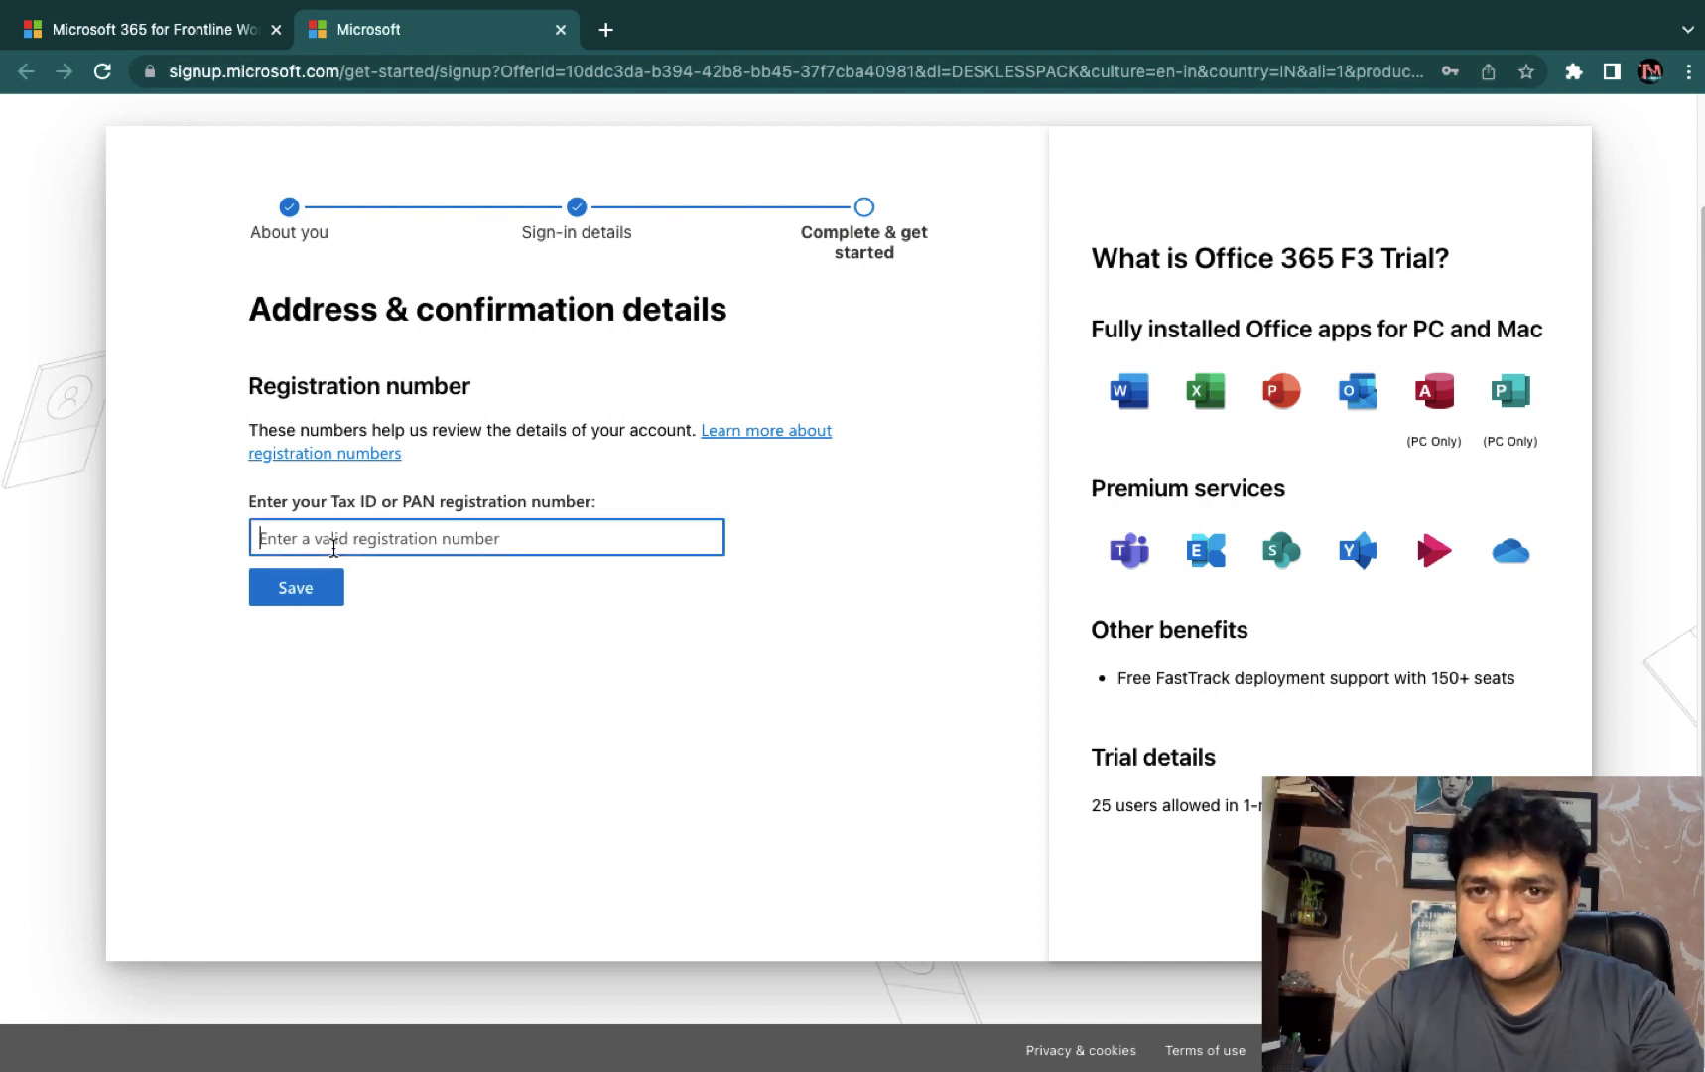
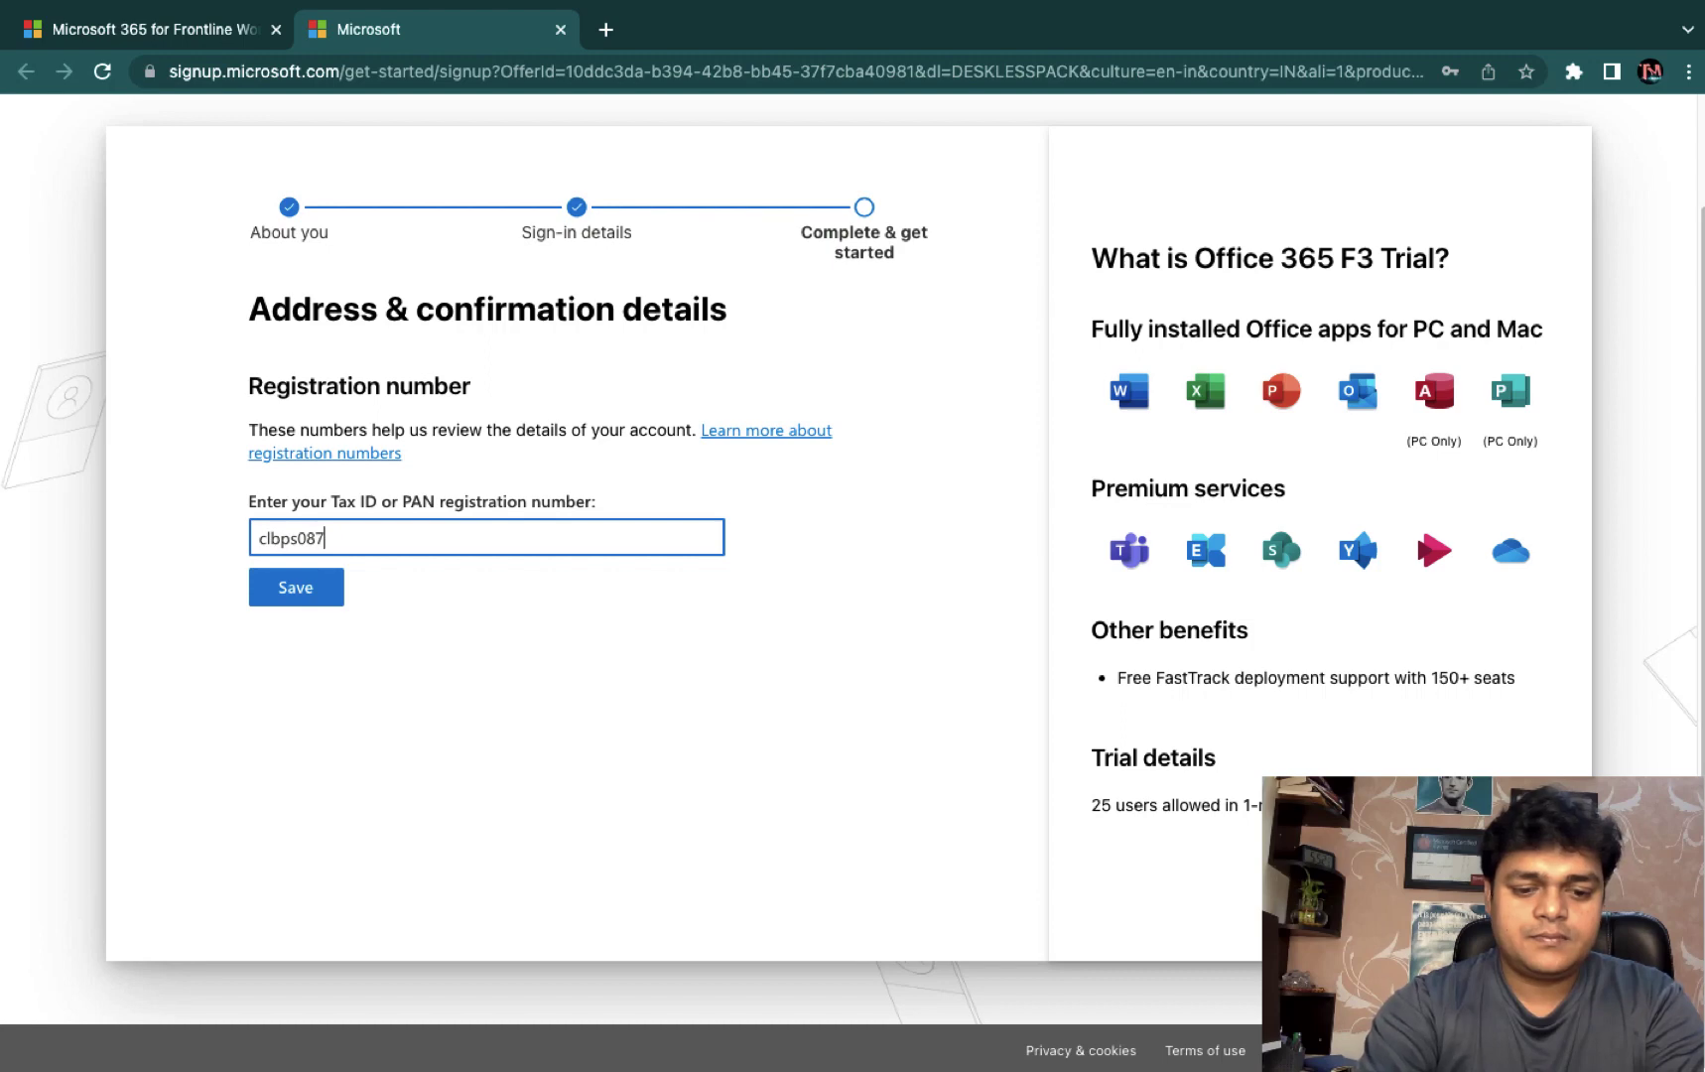
left_click(300, 583)
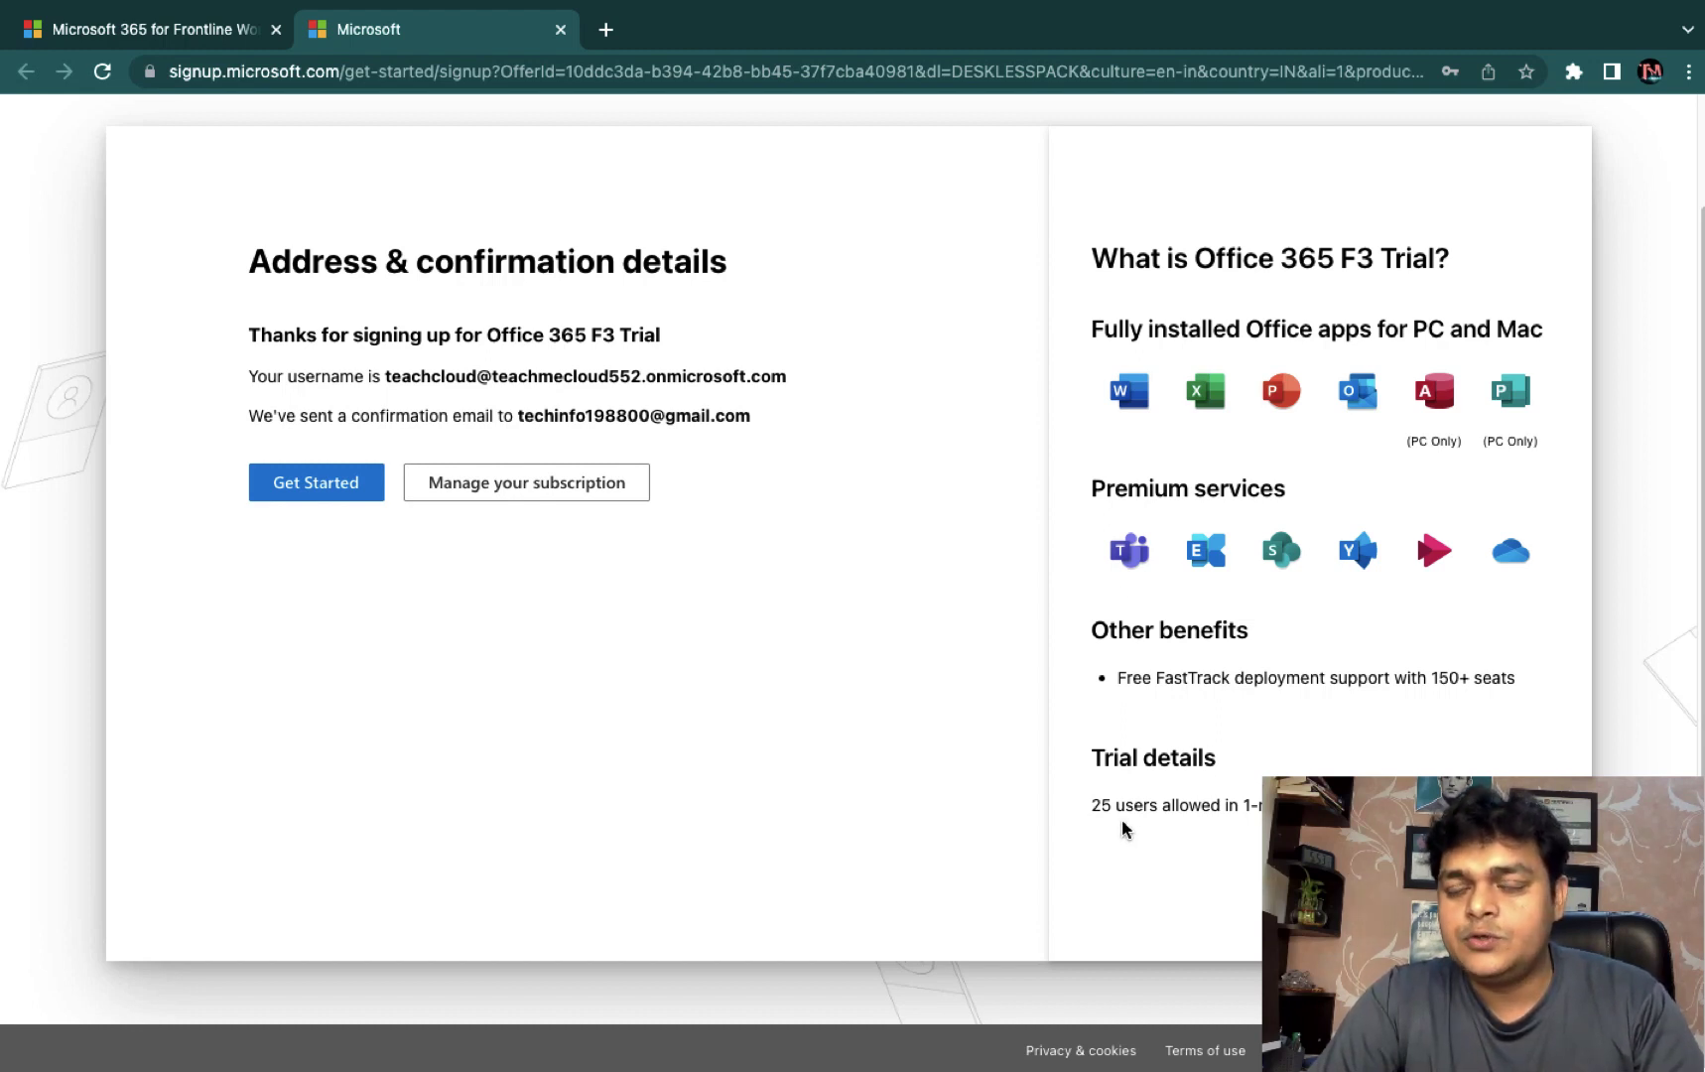
Step: Choose Get Started on the confirmation page to launch the admin center setup
left_click(333, 483)
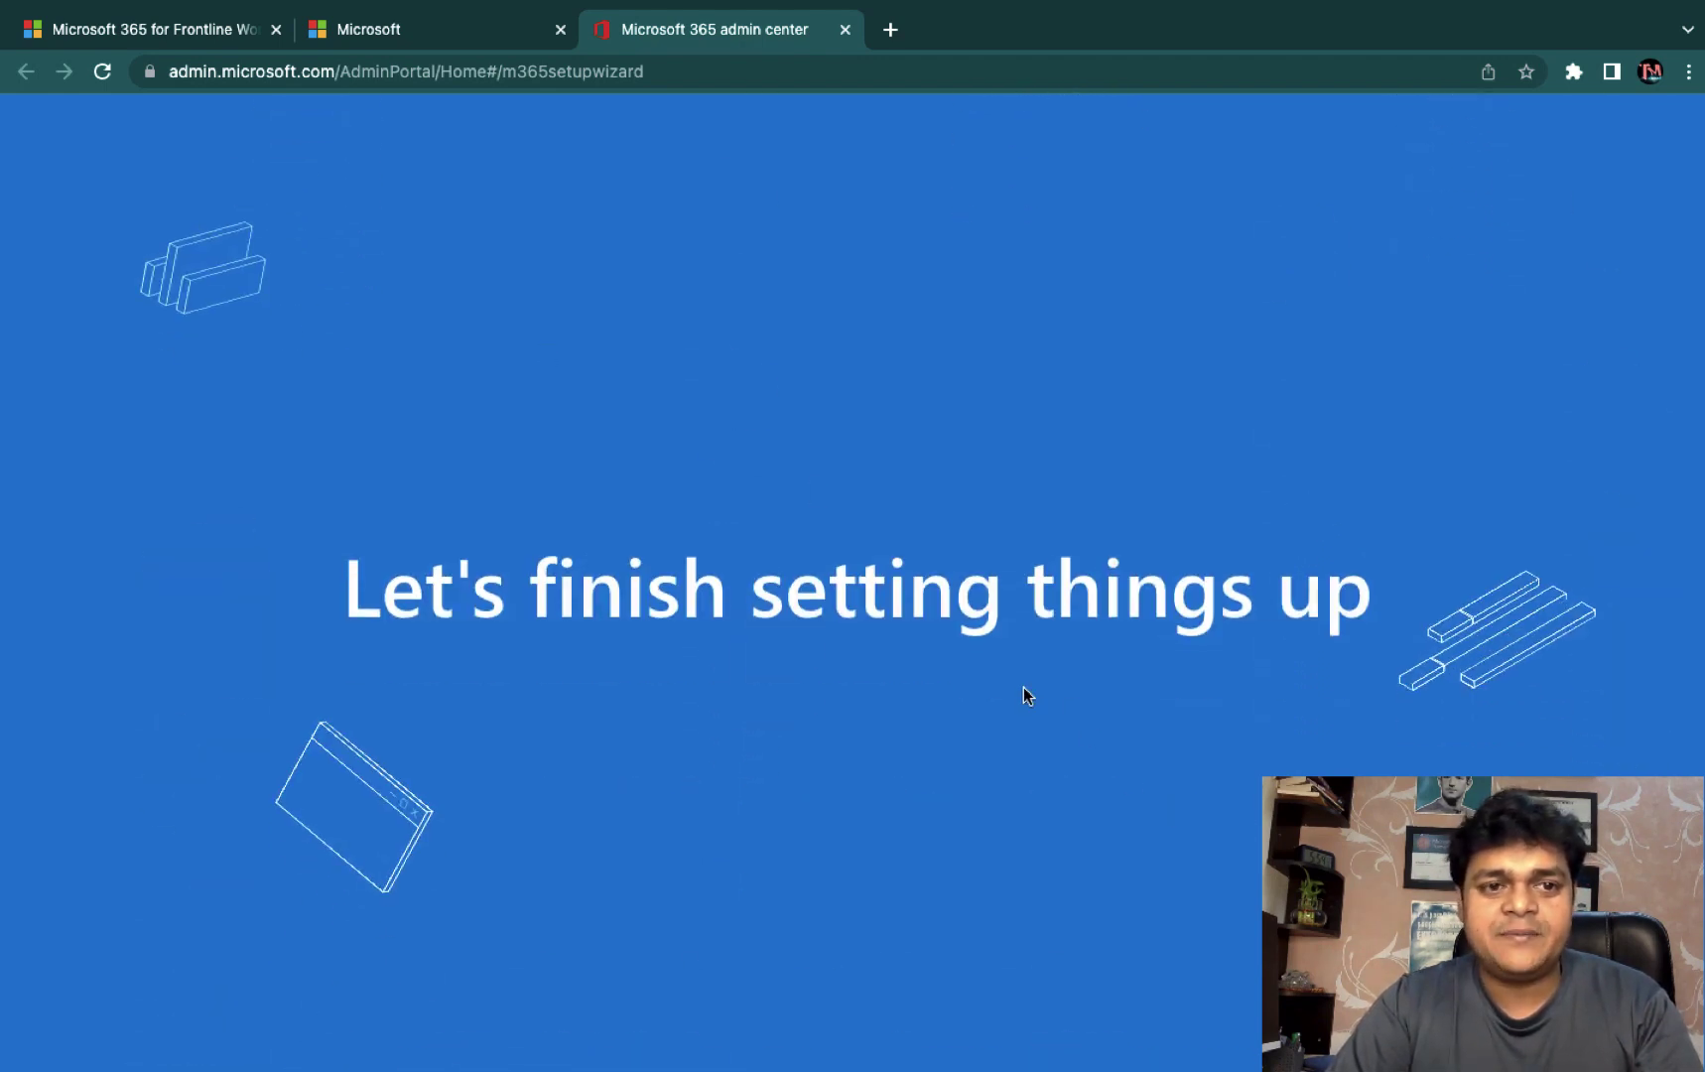
Step: Reload the admin center page and select its web address
left_click(86, 63)
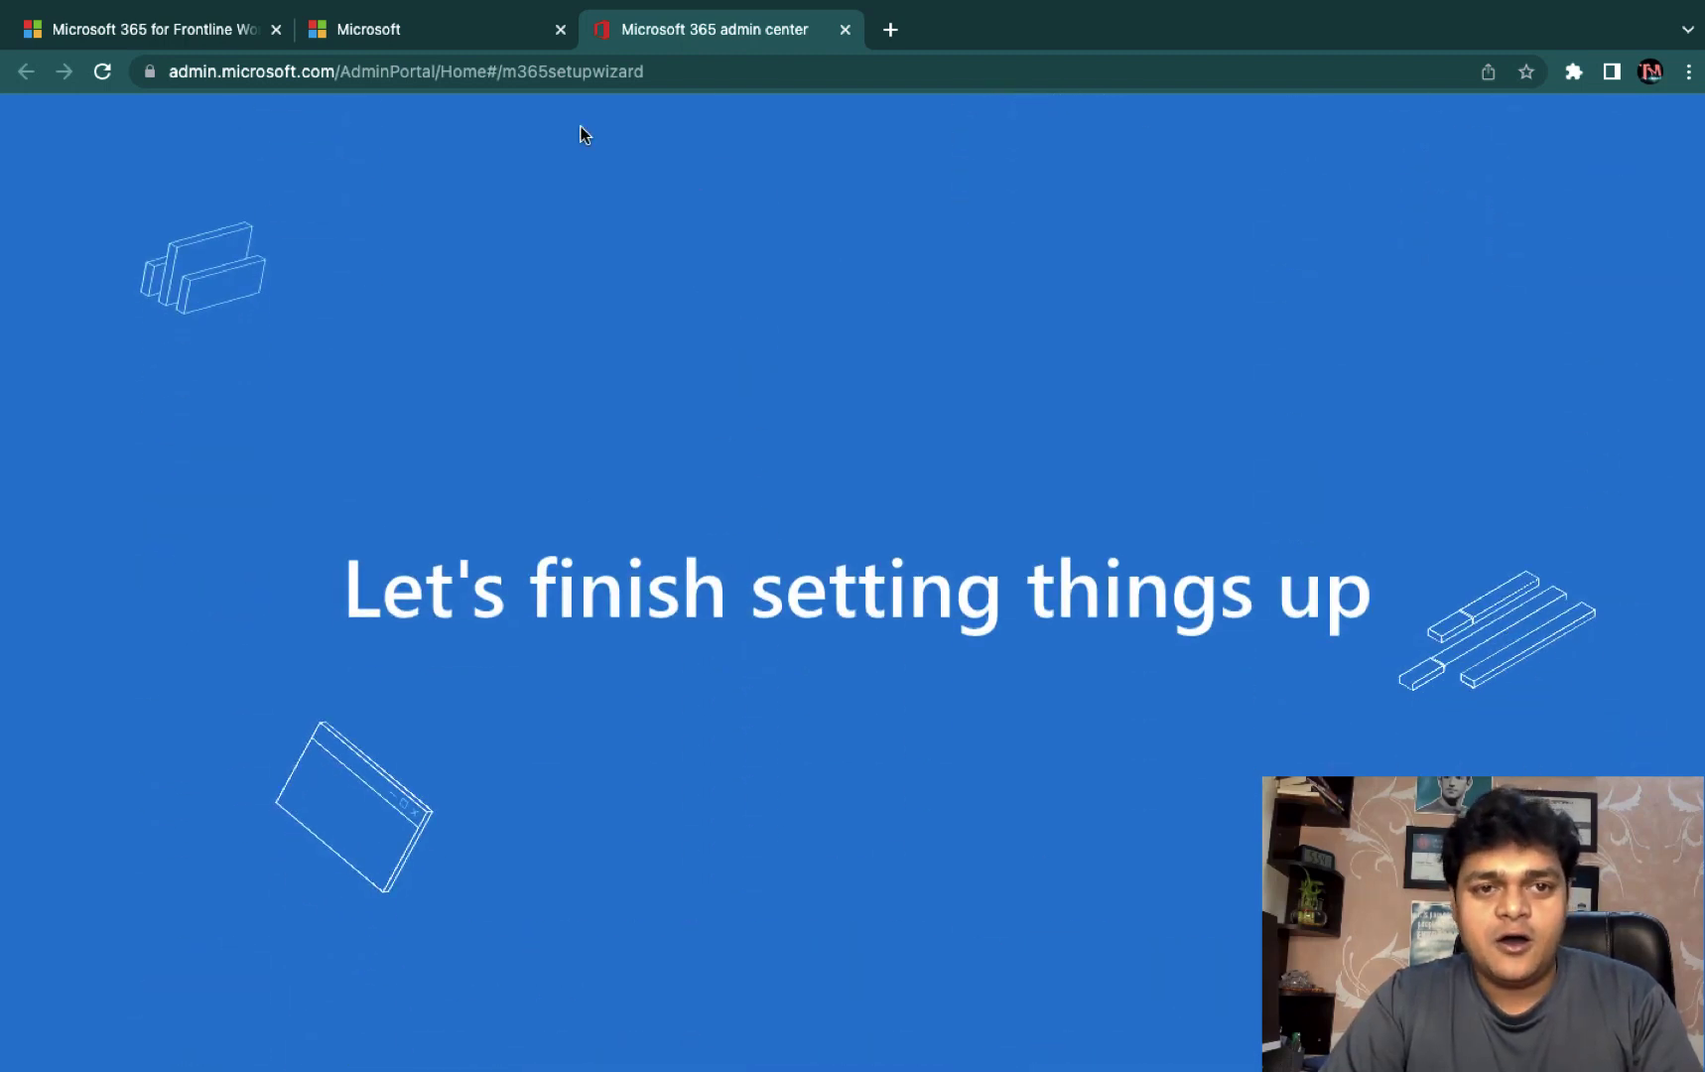
left_click(521, 71)
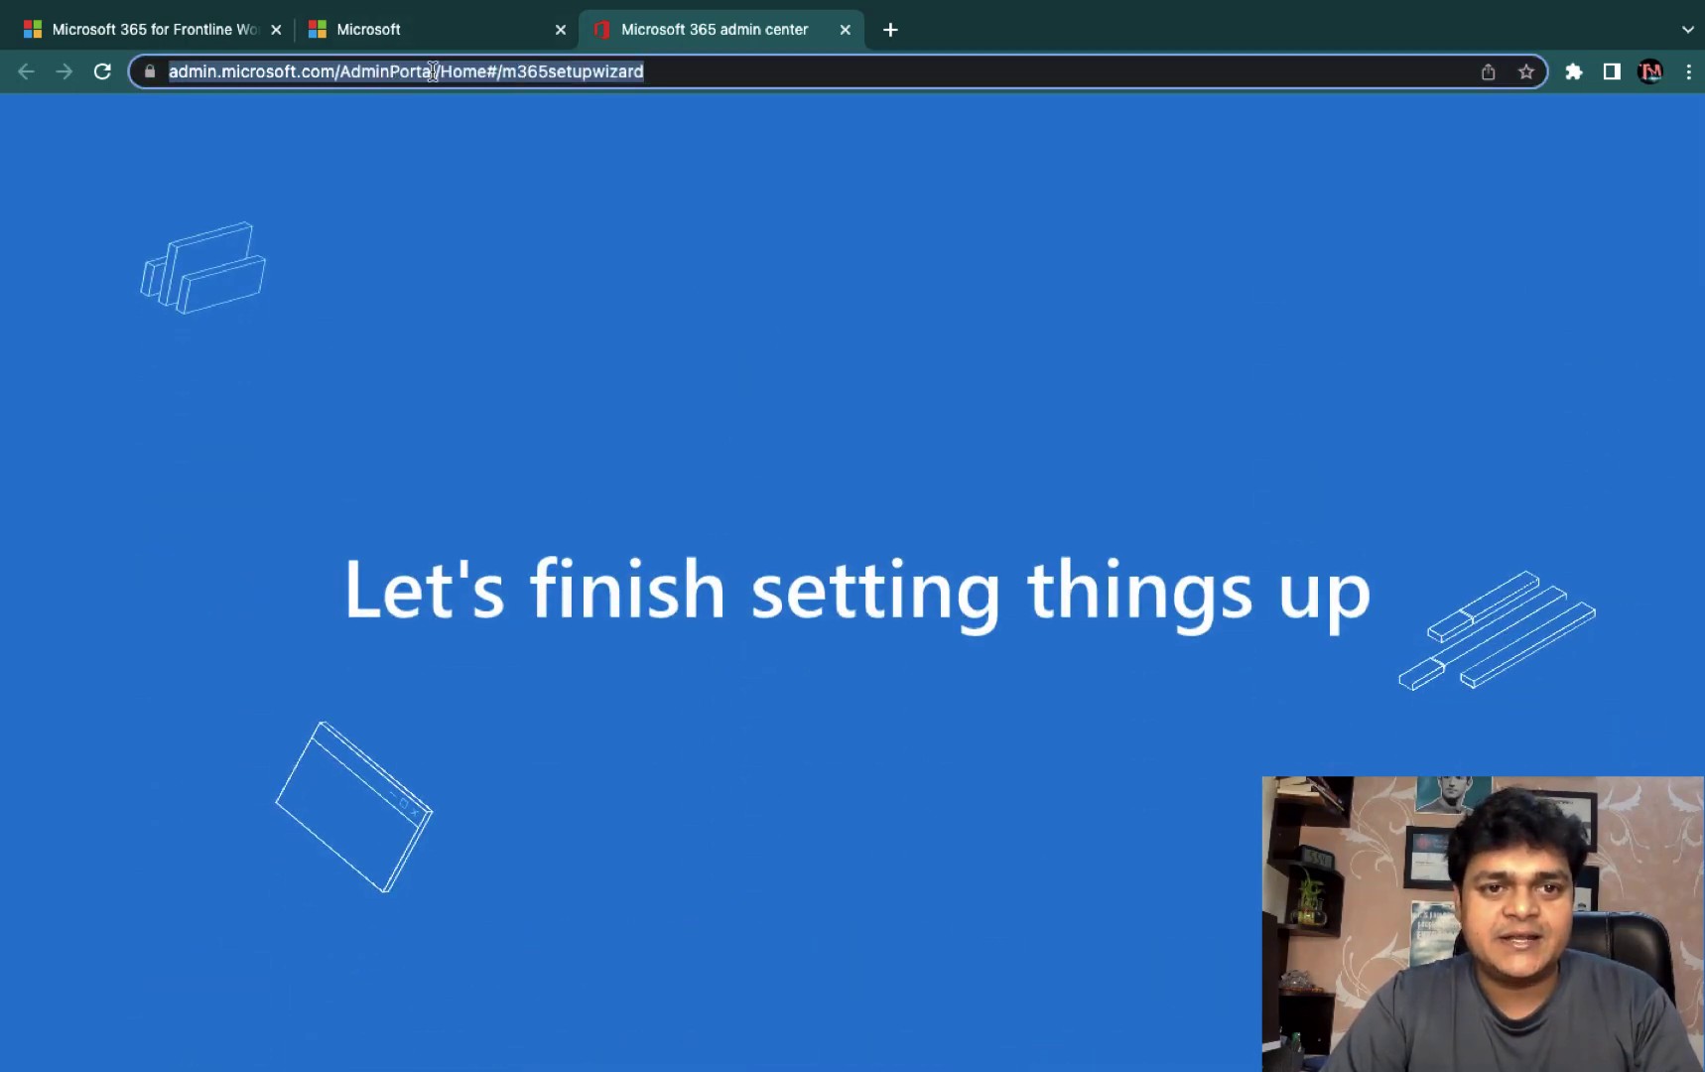
left_click_drag(448, 72, 912, 98)
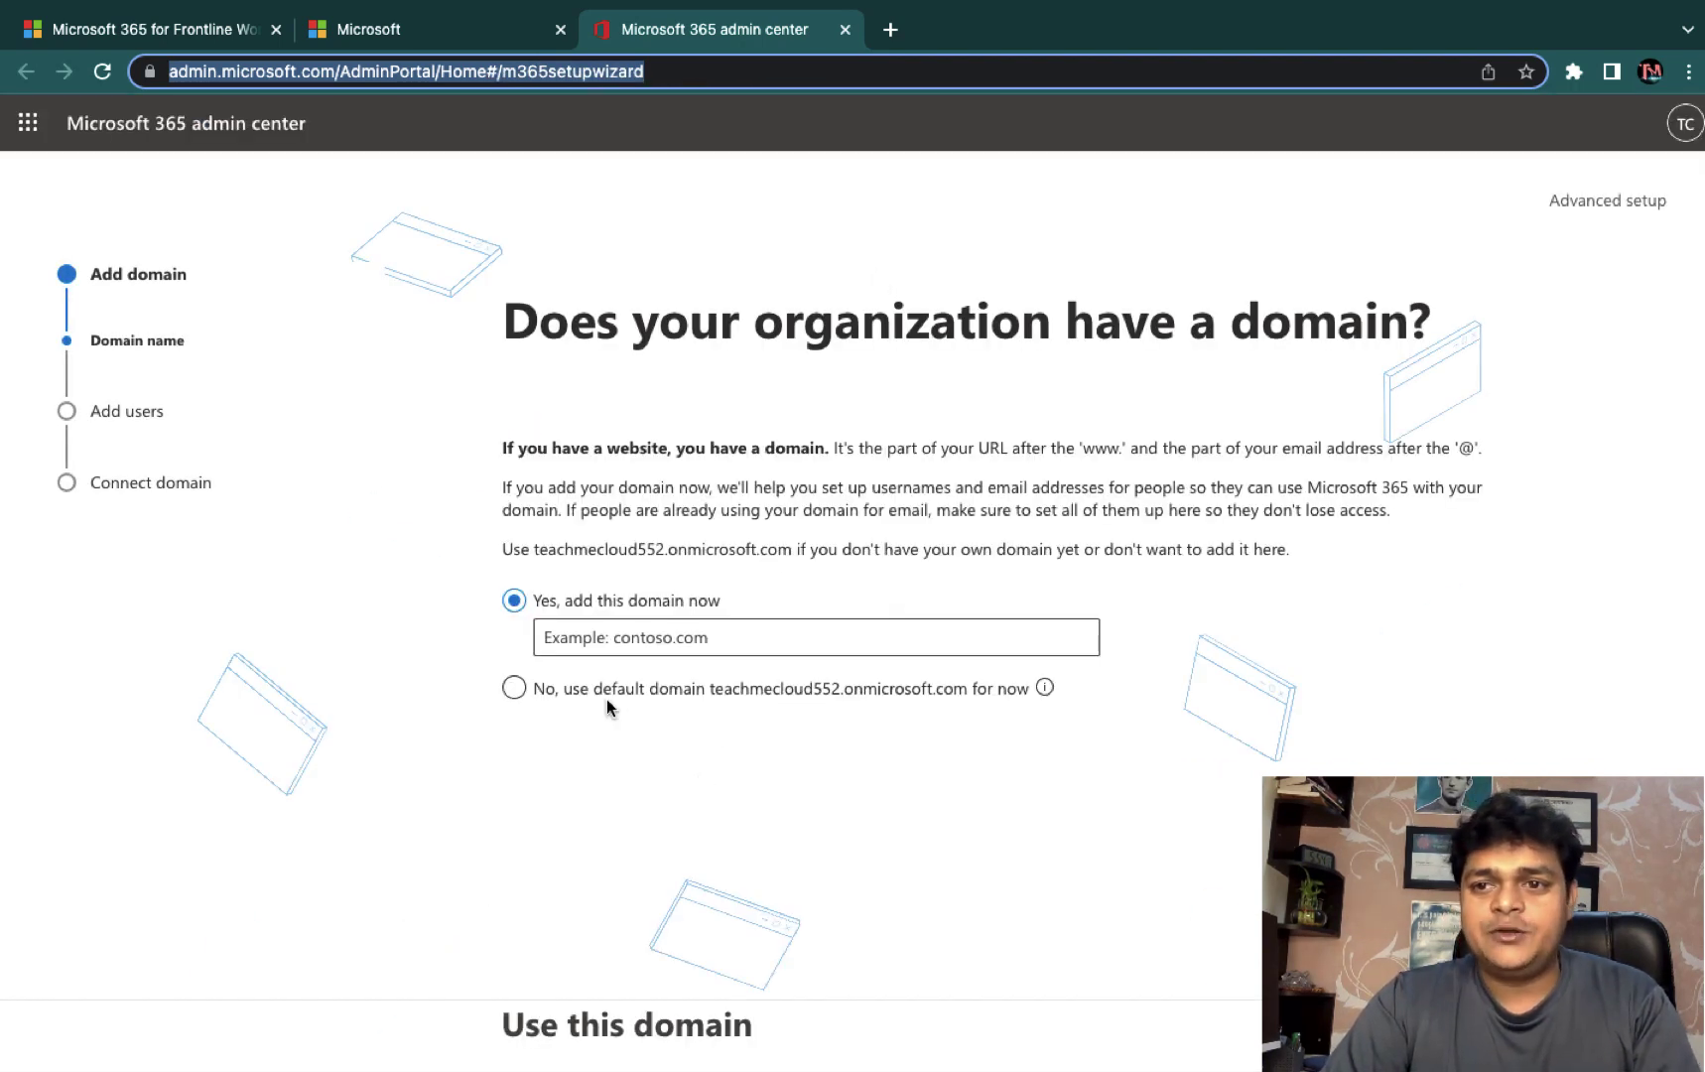
Step: Open Office home in a new tab from the app launcher
left_click(28, 137)
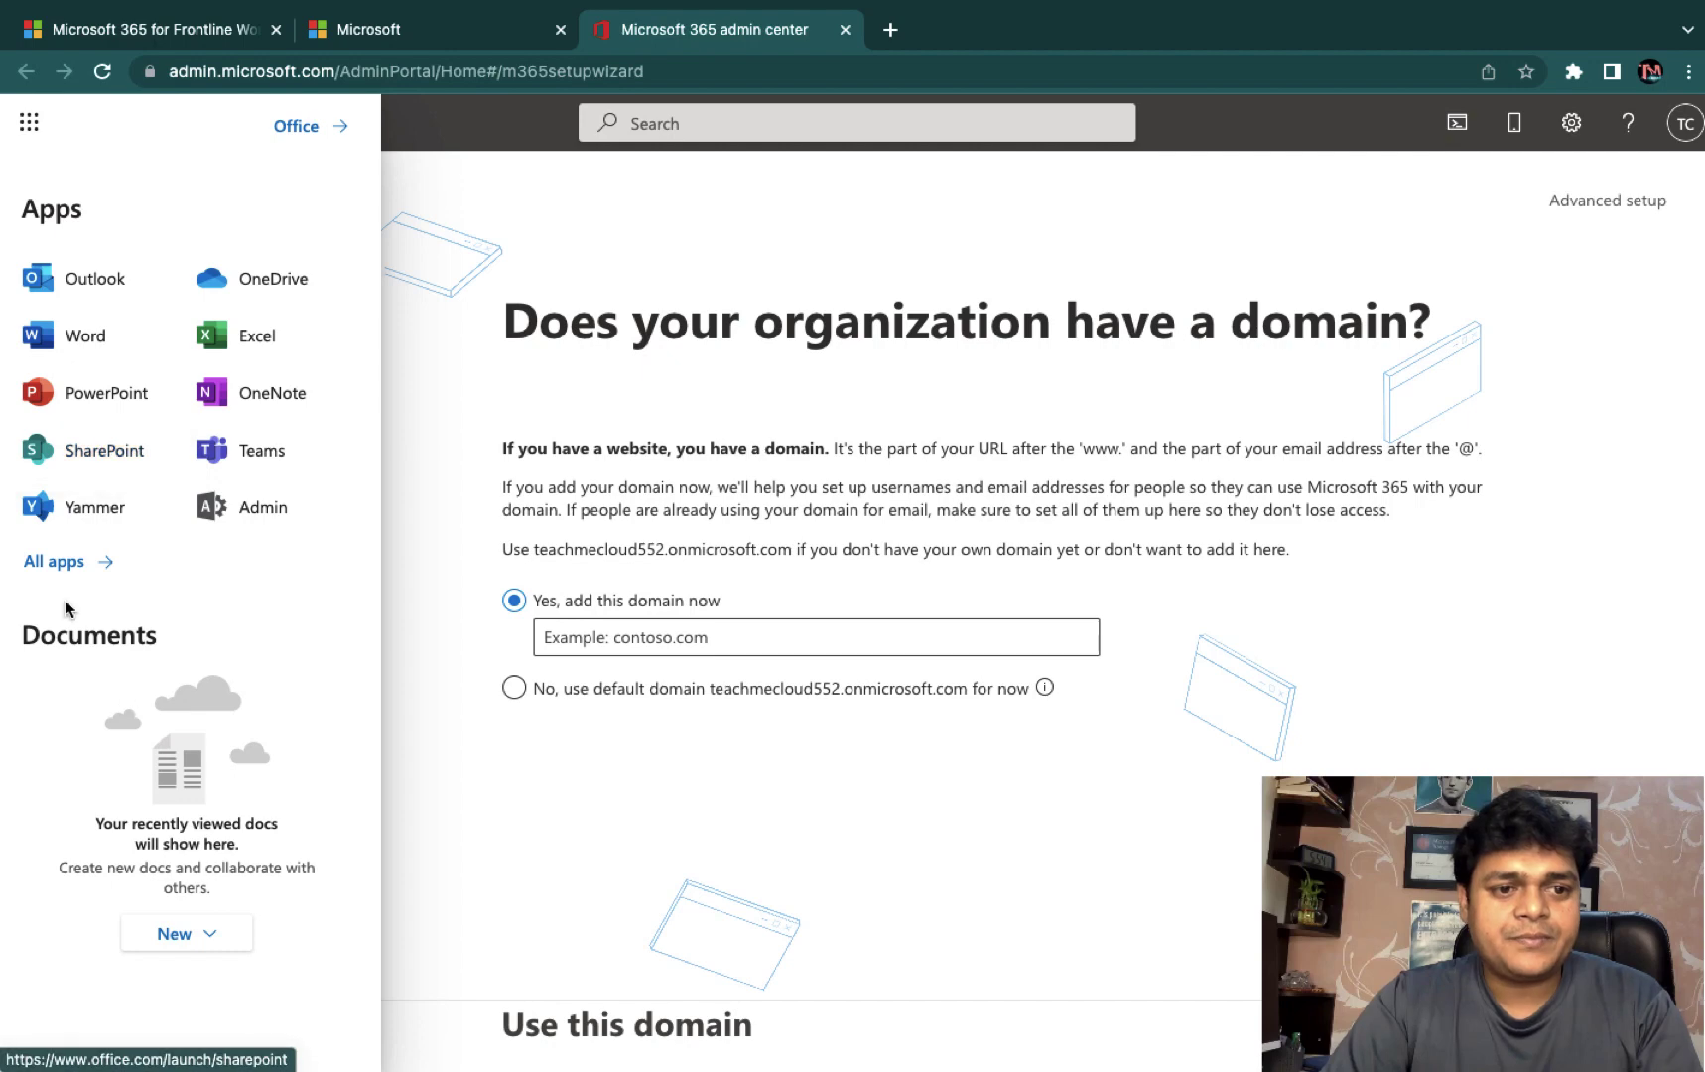
left_click(28, 122)
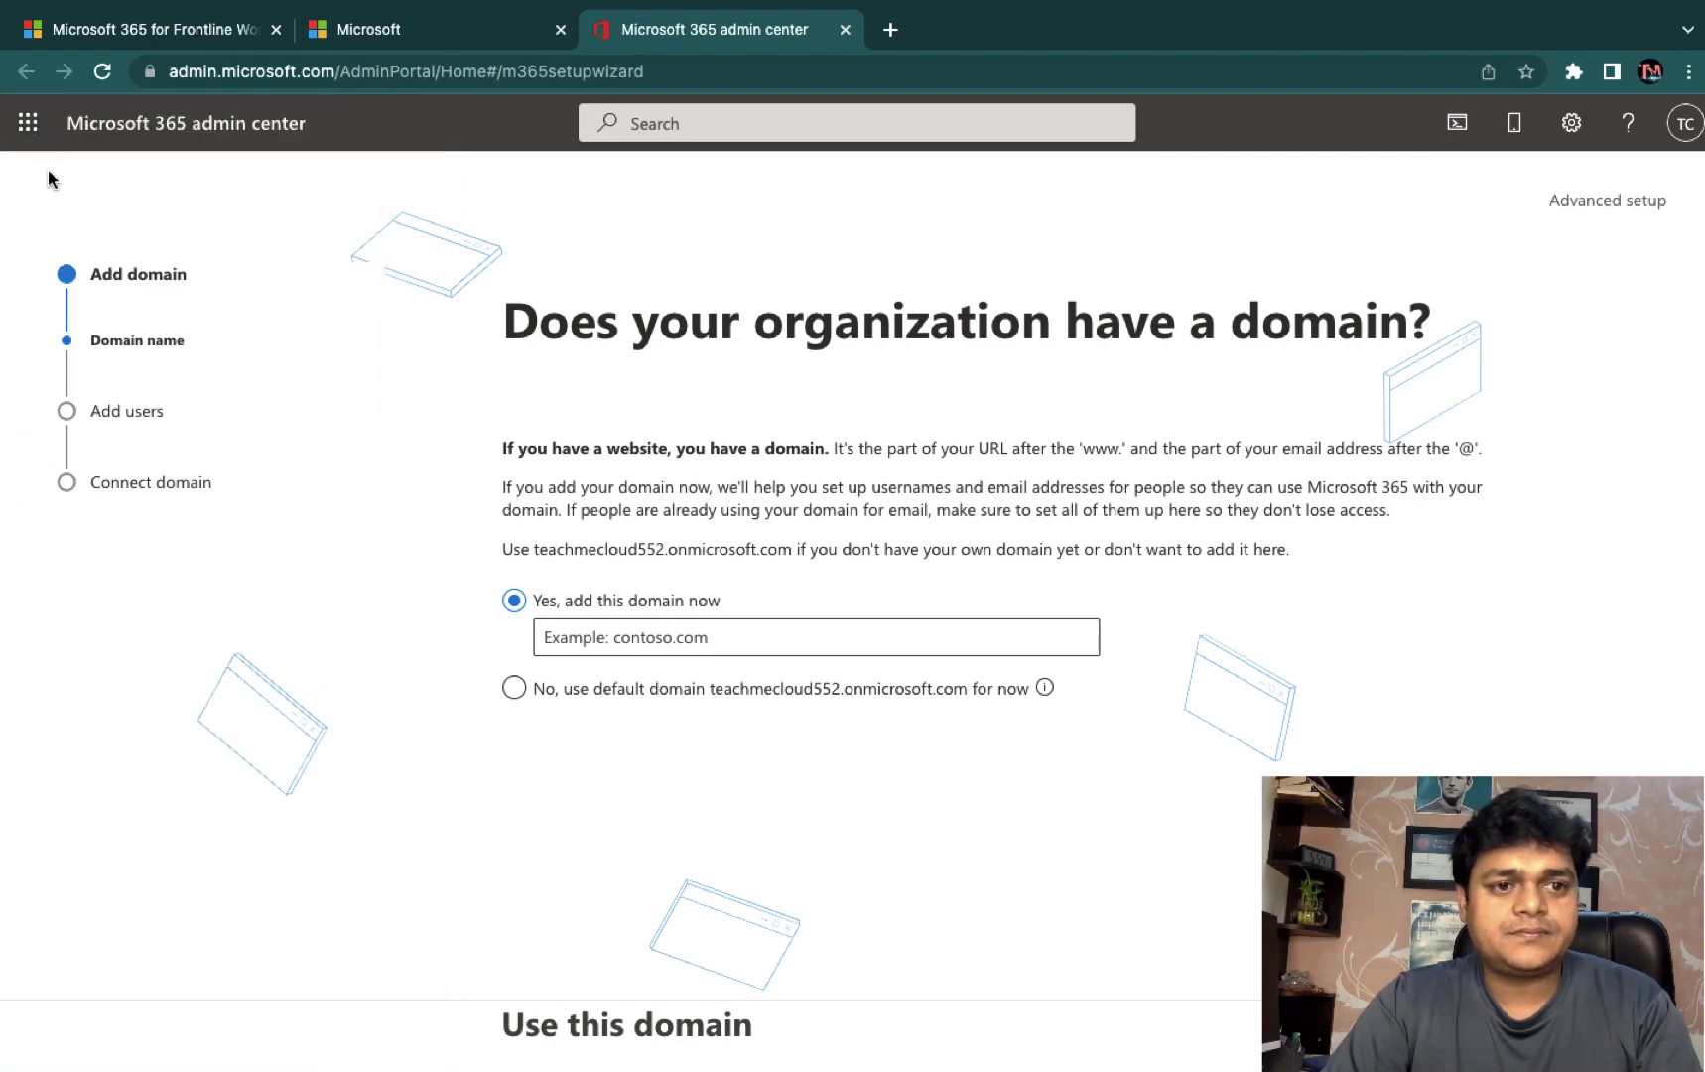
left_click(30, 123)
left_click(296, 129)
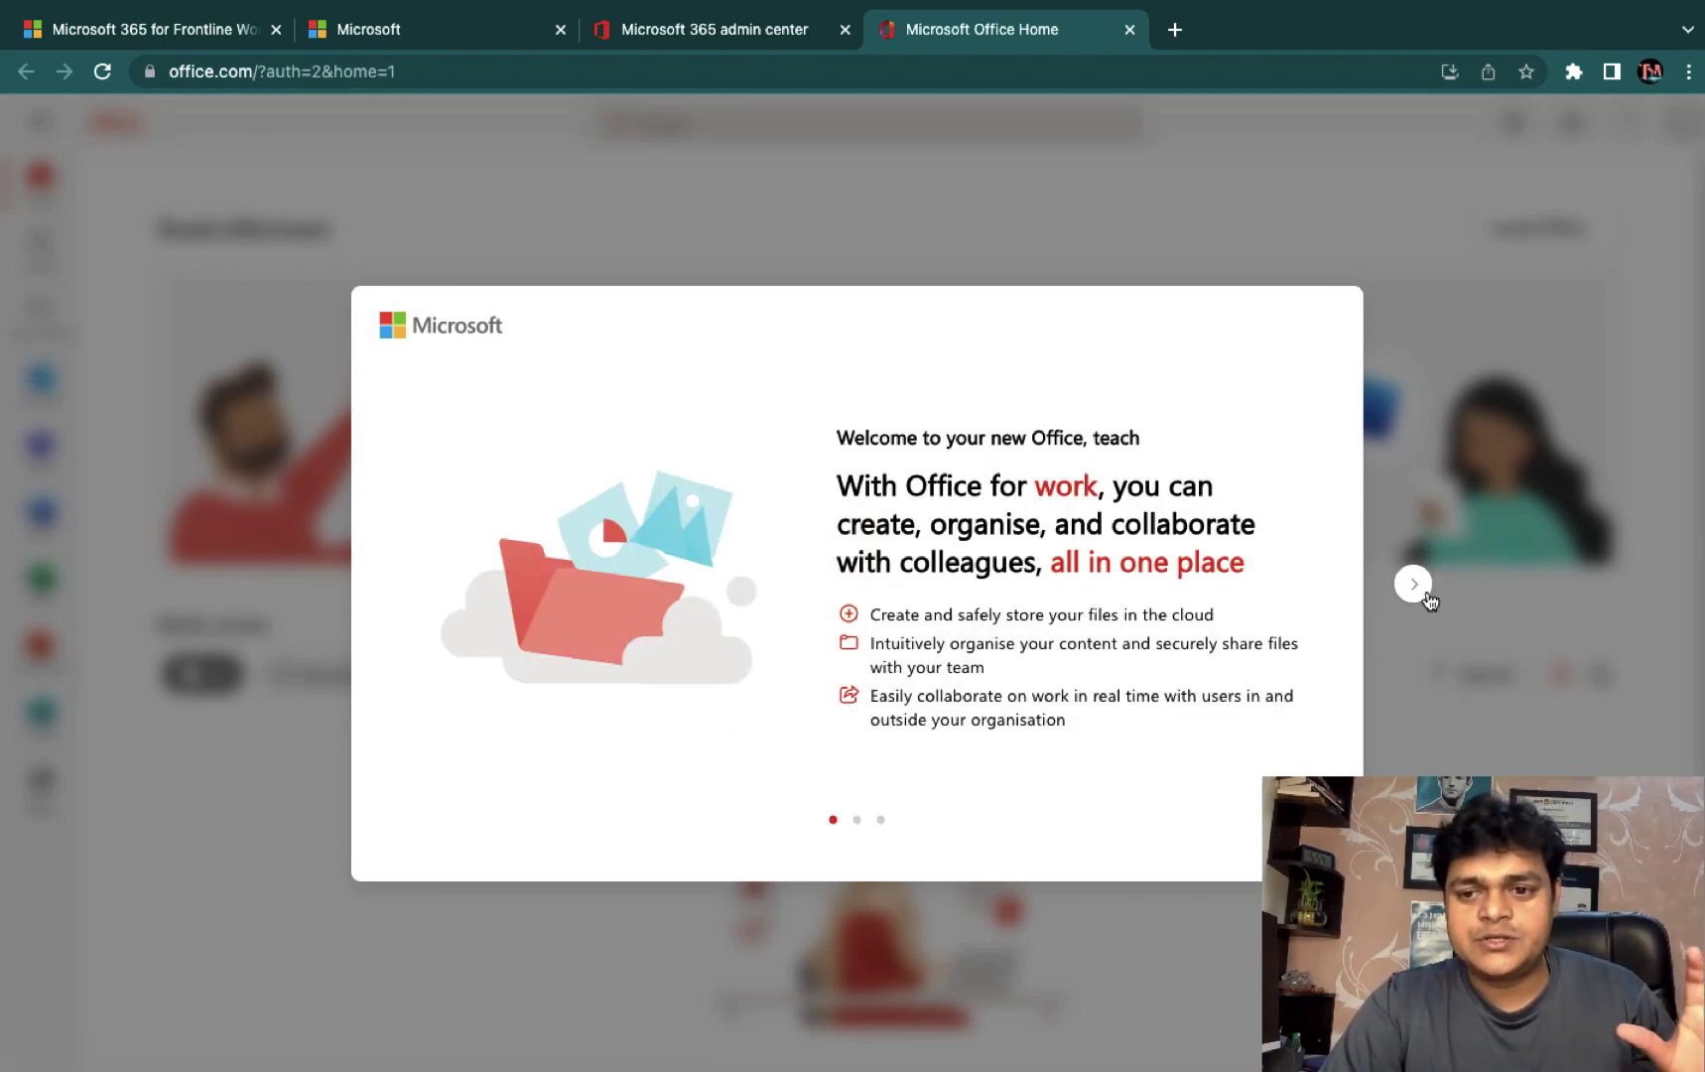
Step: Finish the three-page welcome tour and dismiss the Find more apps tip
left_click(1412, 584)
left_click(1412, 584)
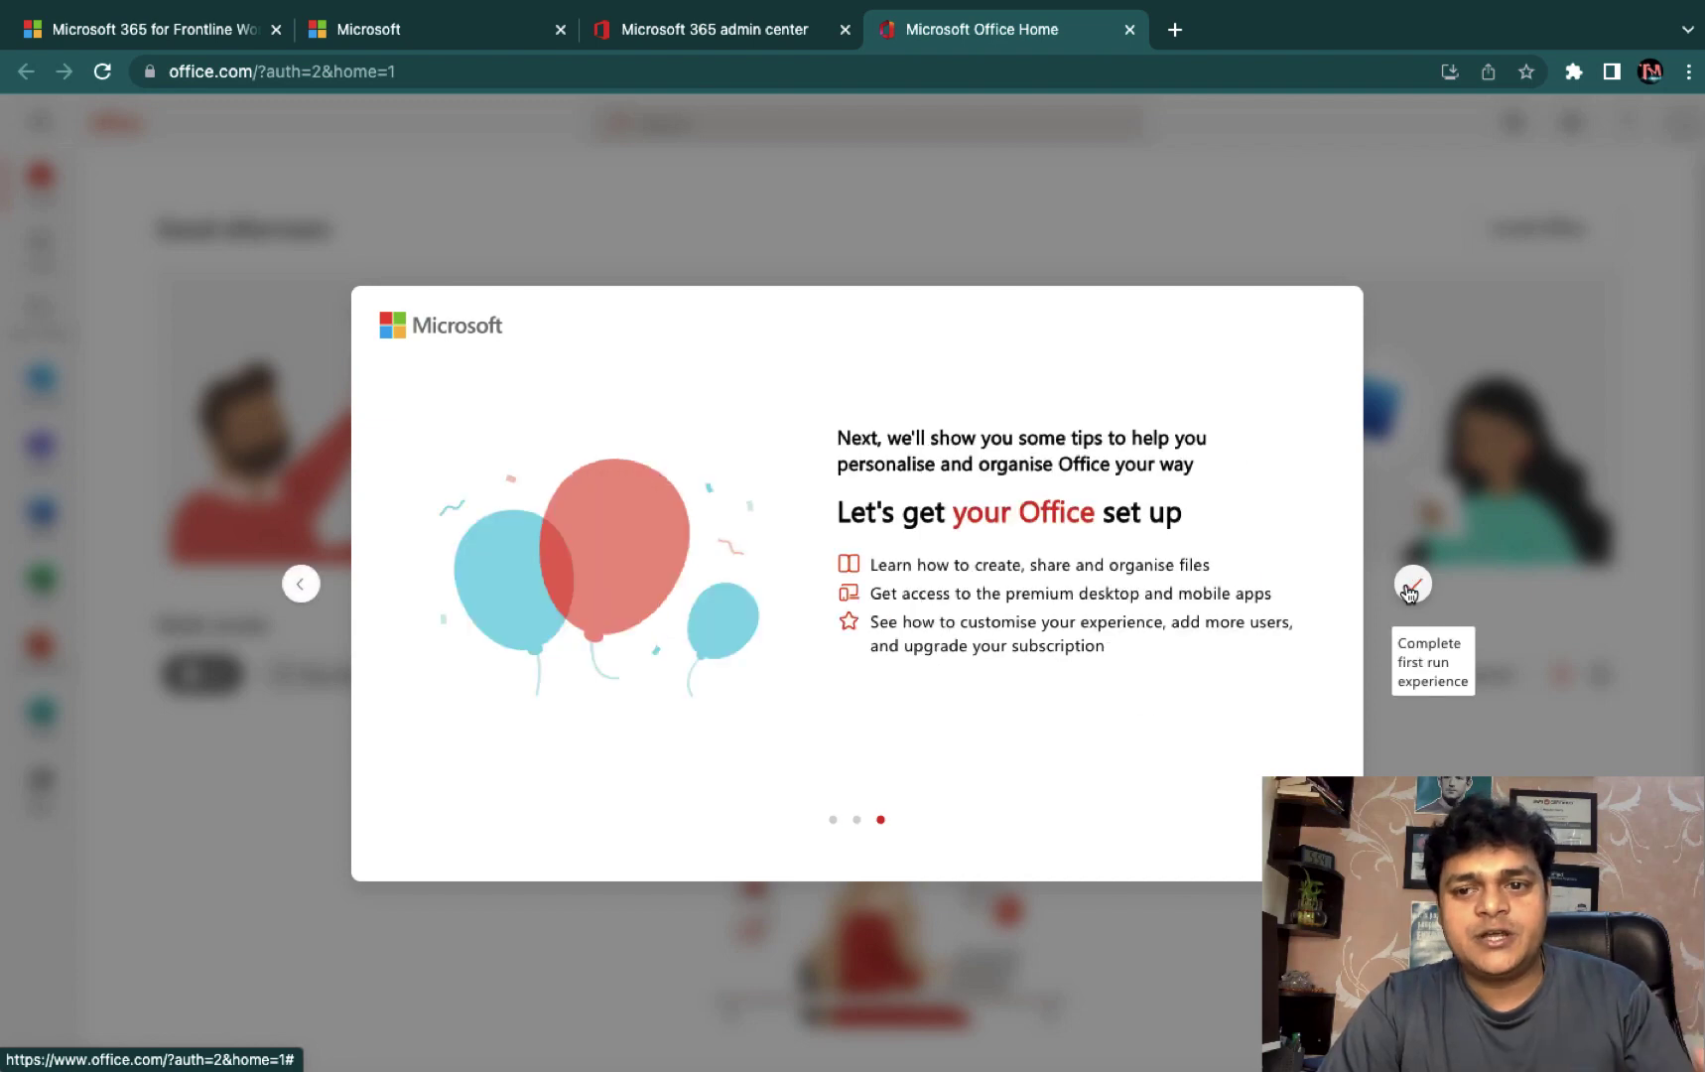
left_click(1410, 583)
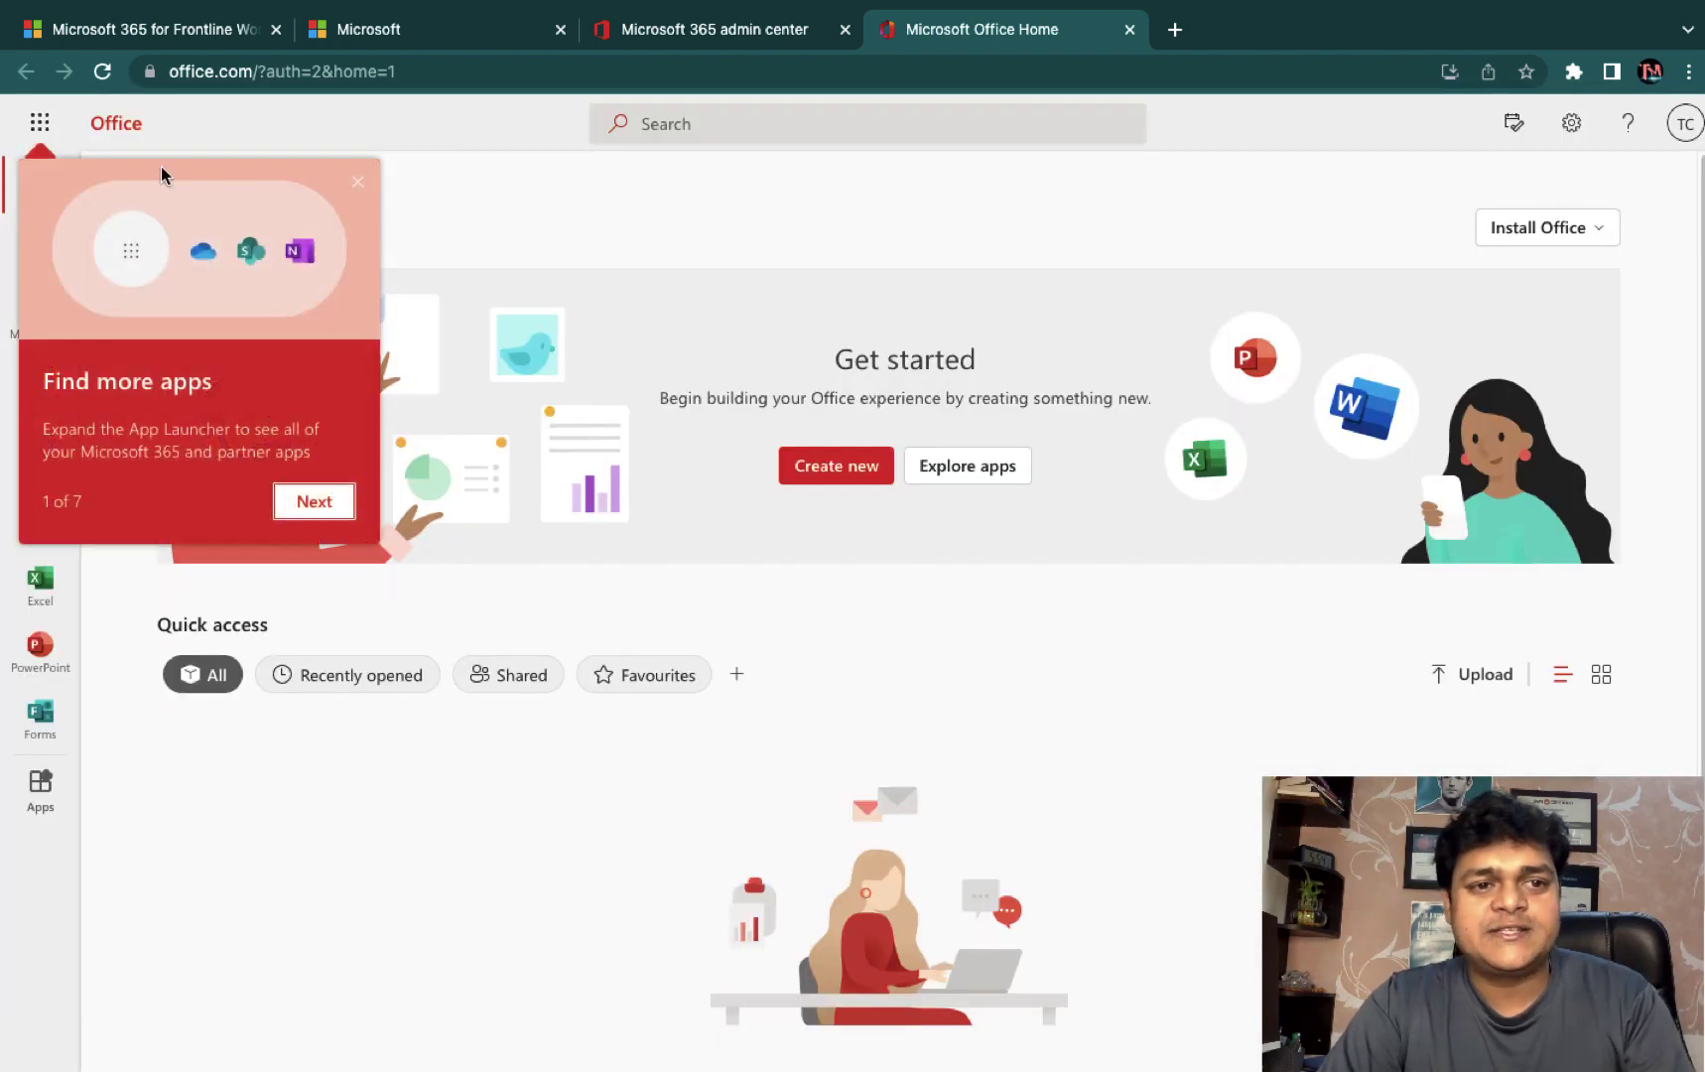
left_click(363, 180)
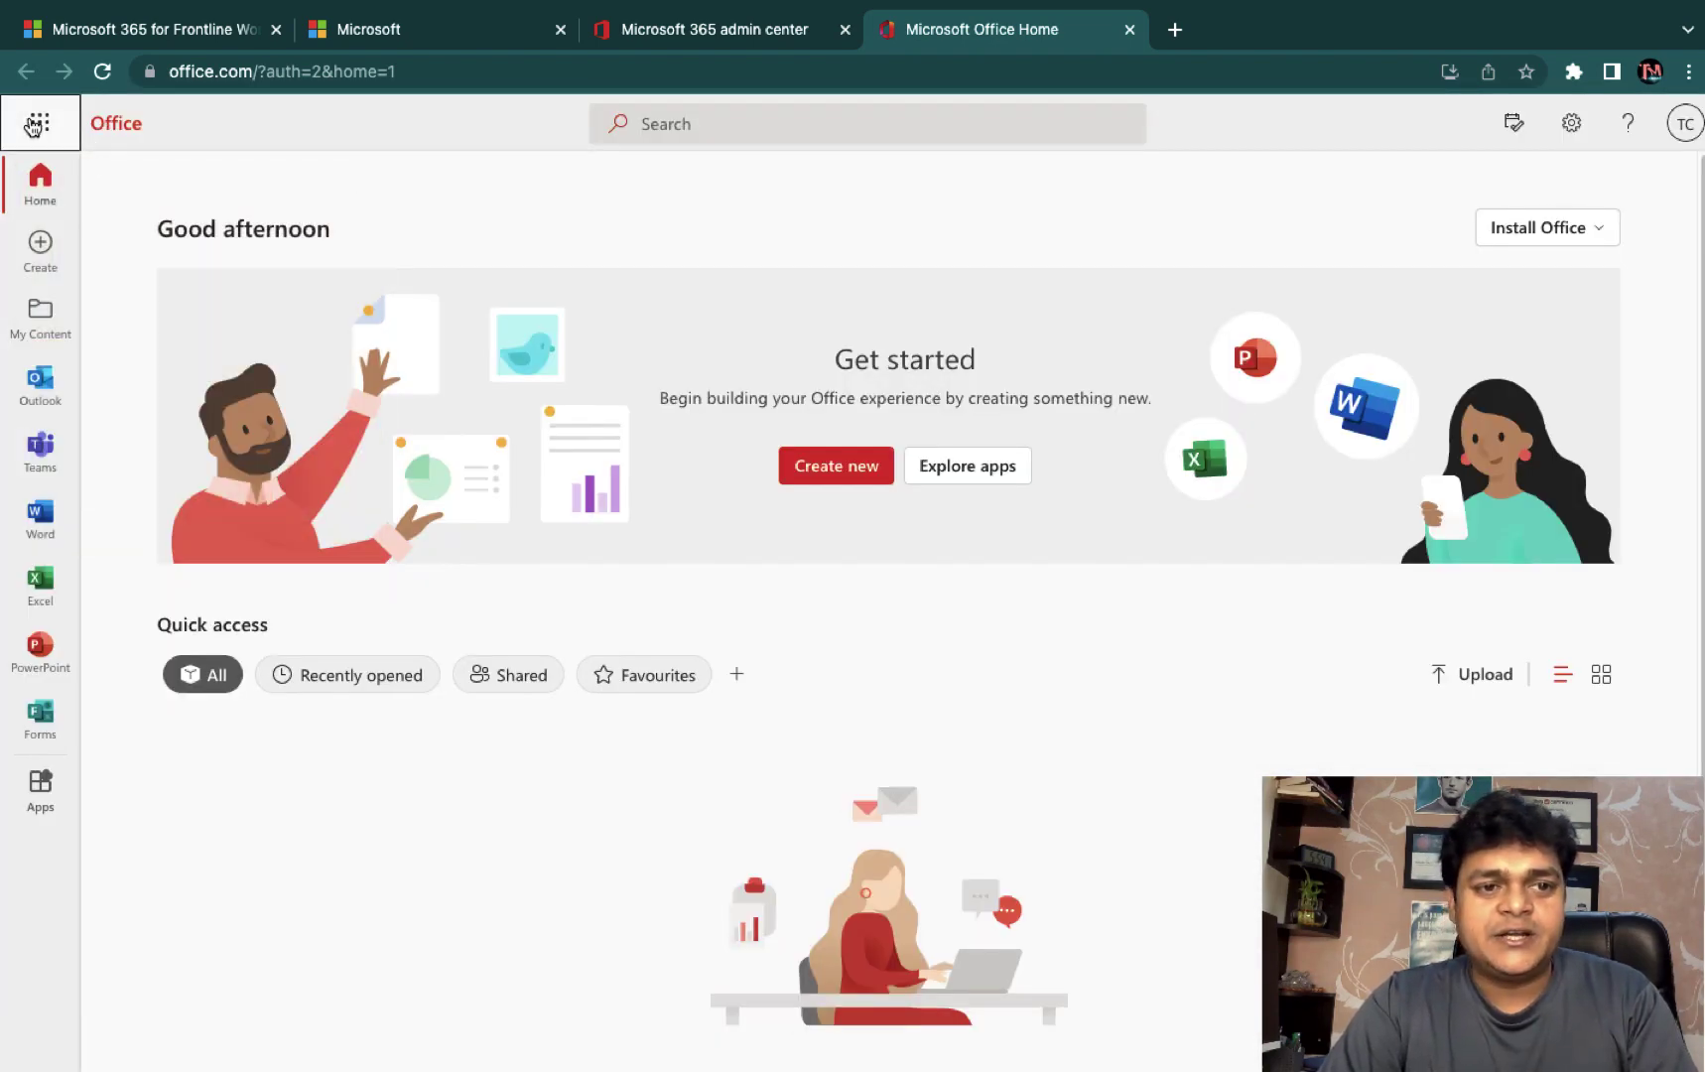
Step: Browse the full All apps list, then return to the admin center tab
left_click(40, 122)
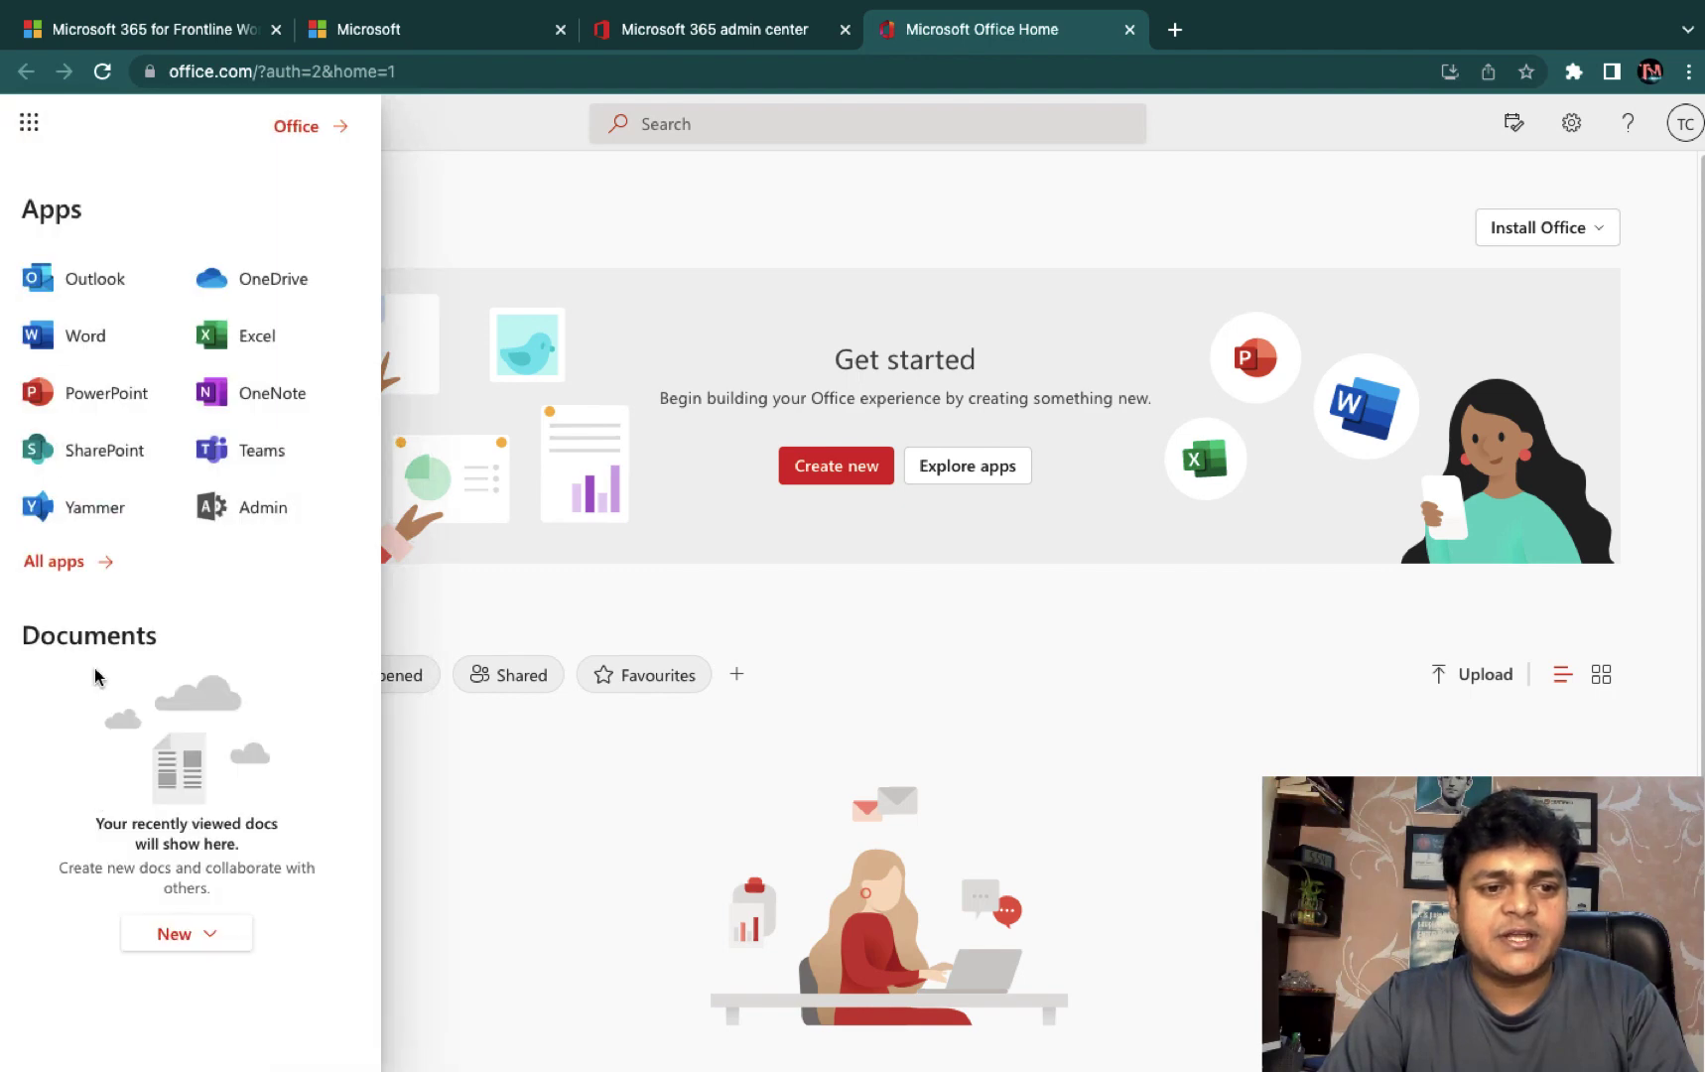
left_click(655, 217)
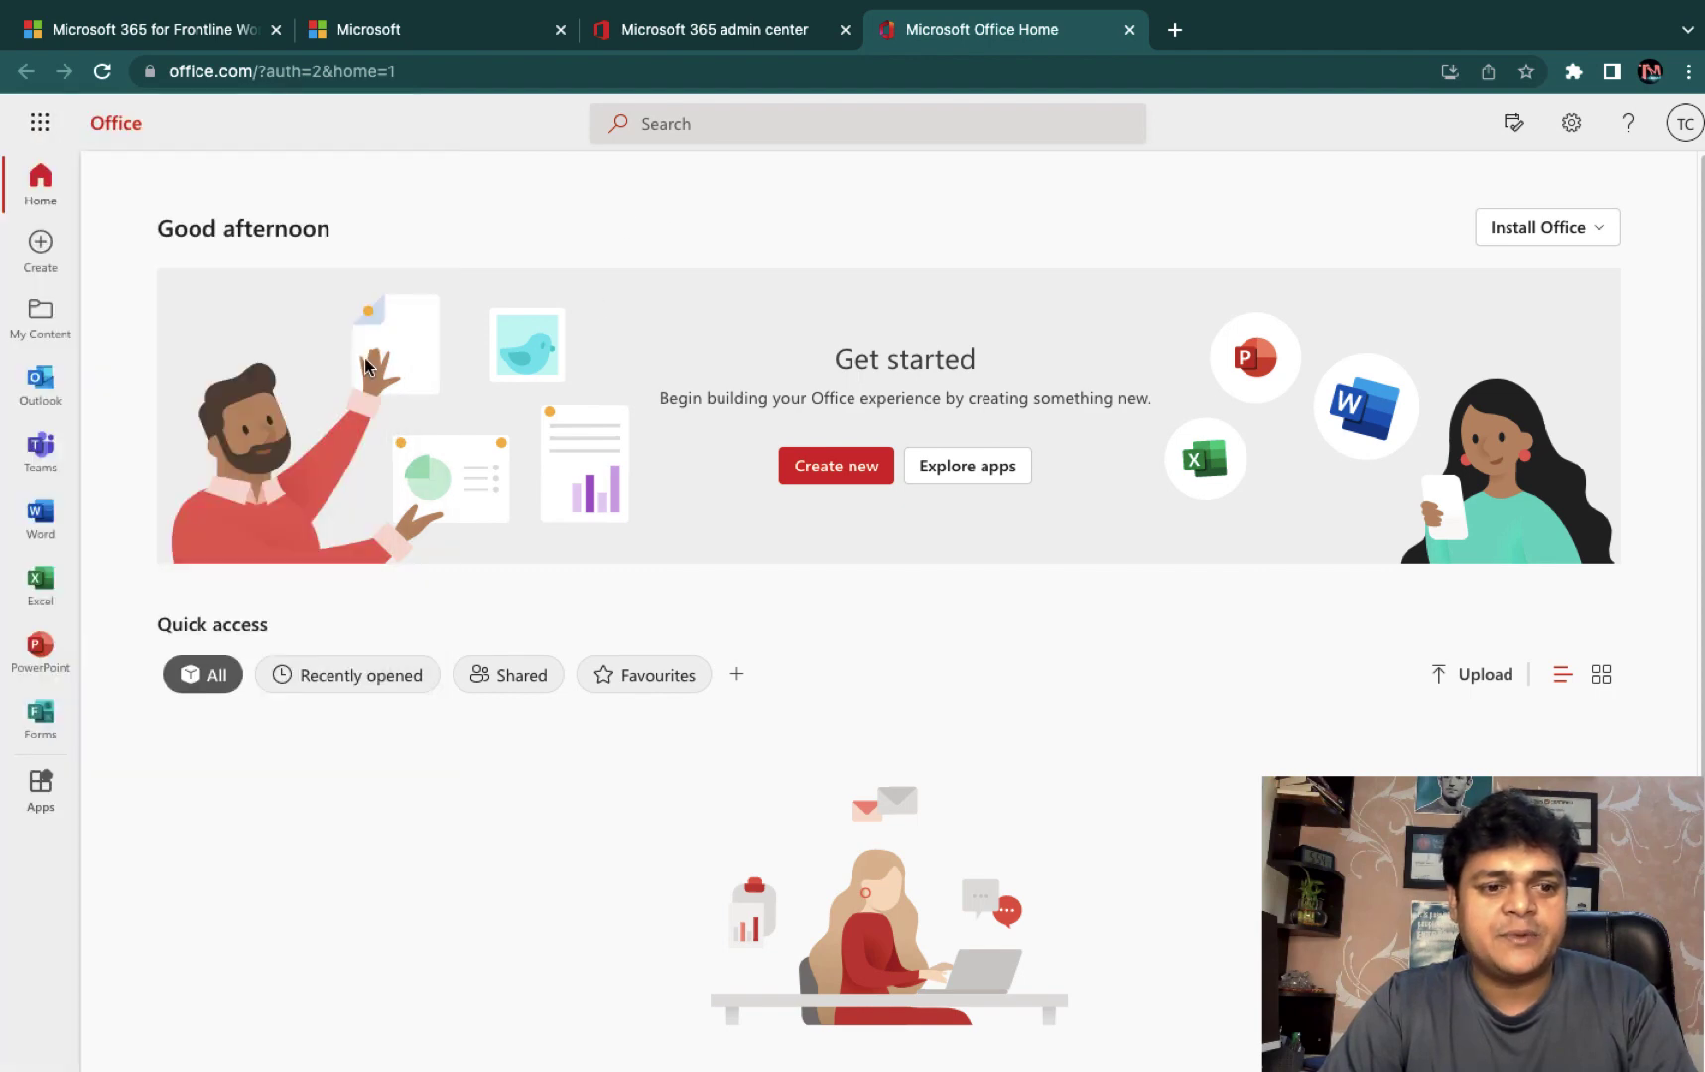
left_click(38, 794)
left_click(438, 225)
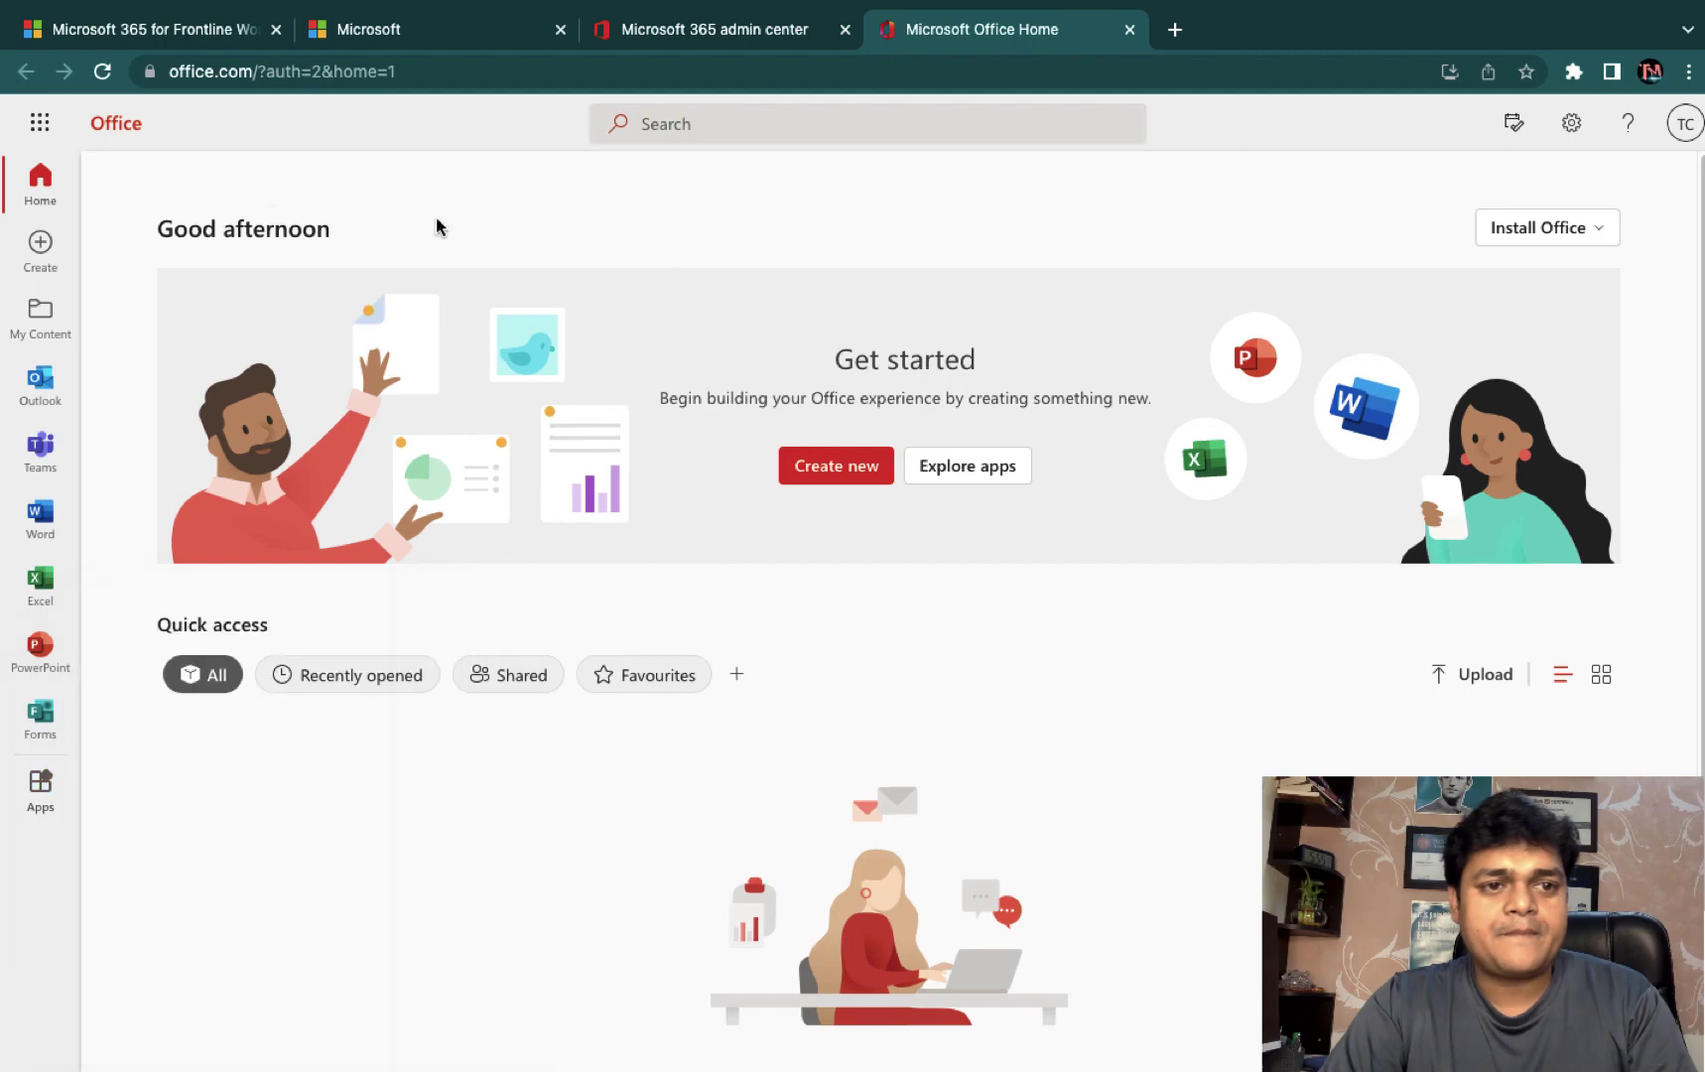
left_click(30, 123)
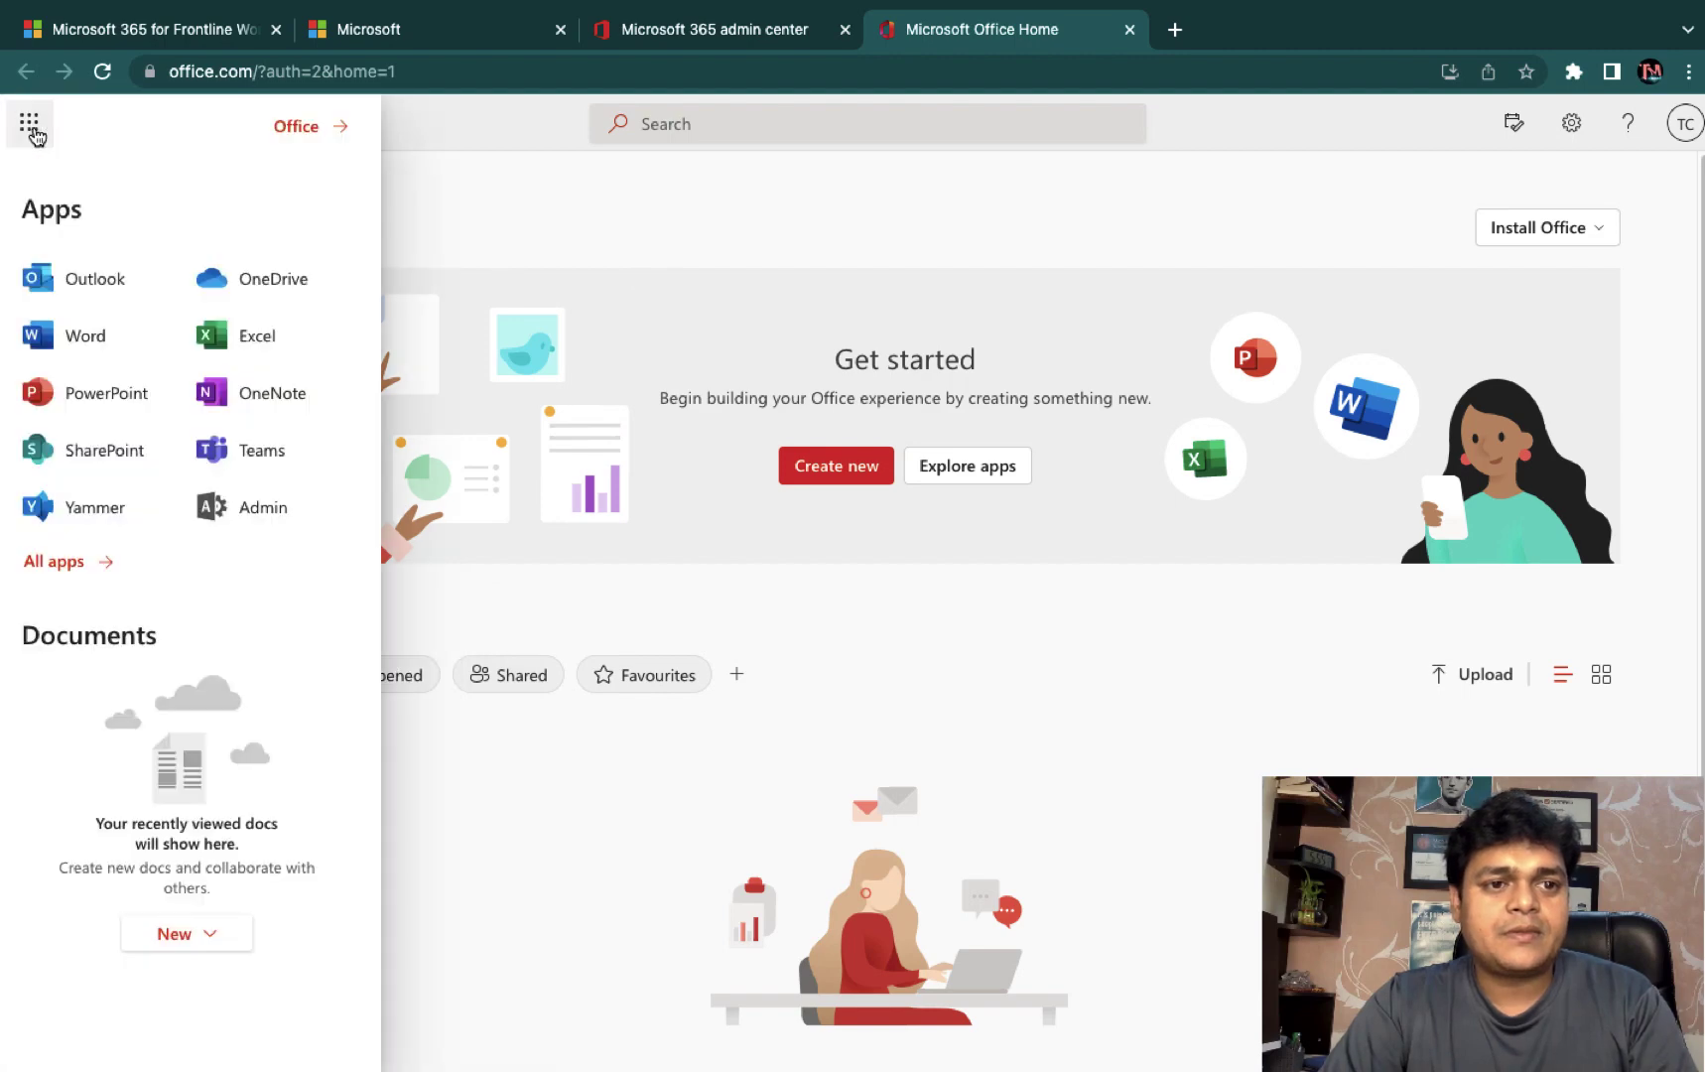
left_click(66, 562)
scroll(109, 595, "down", 10)
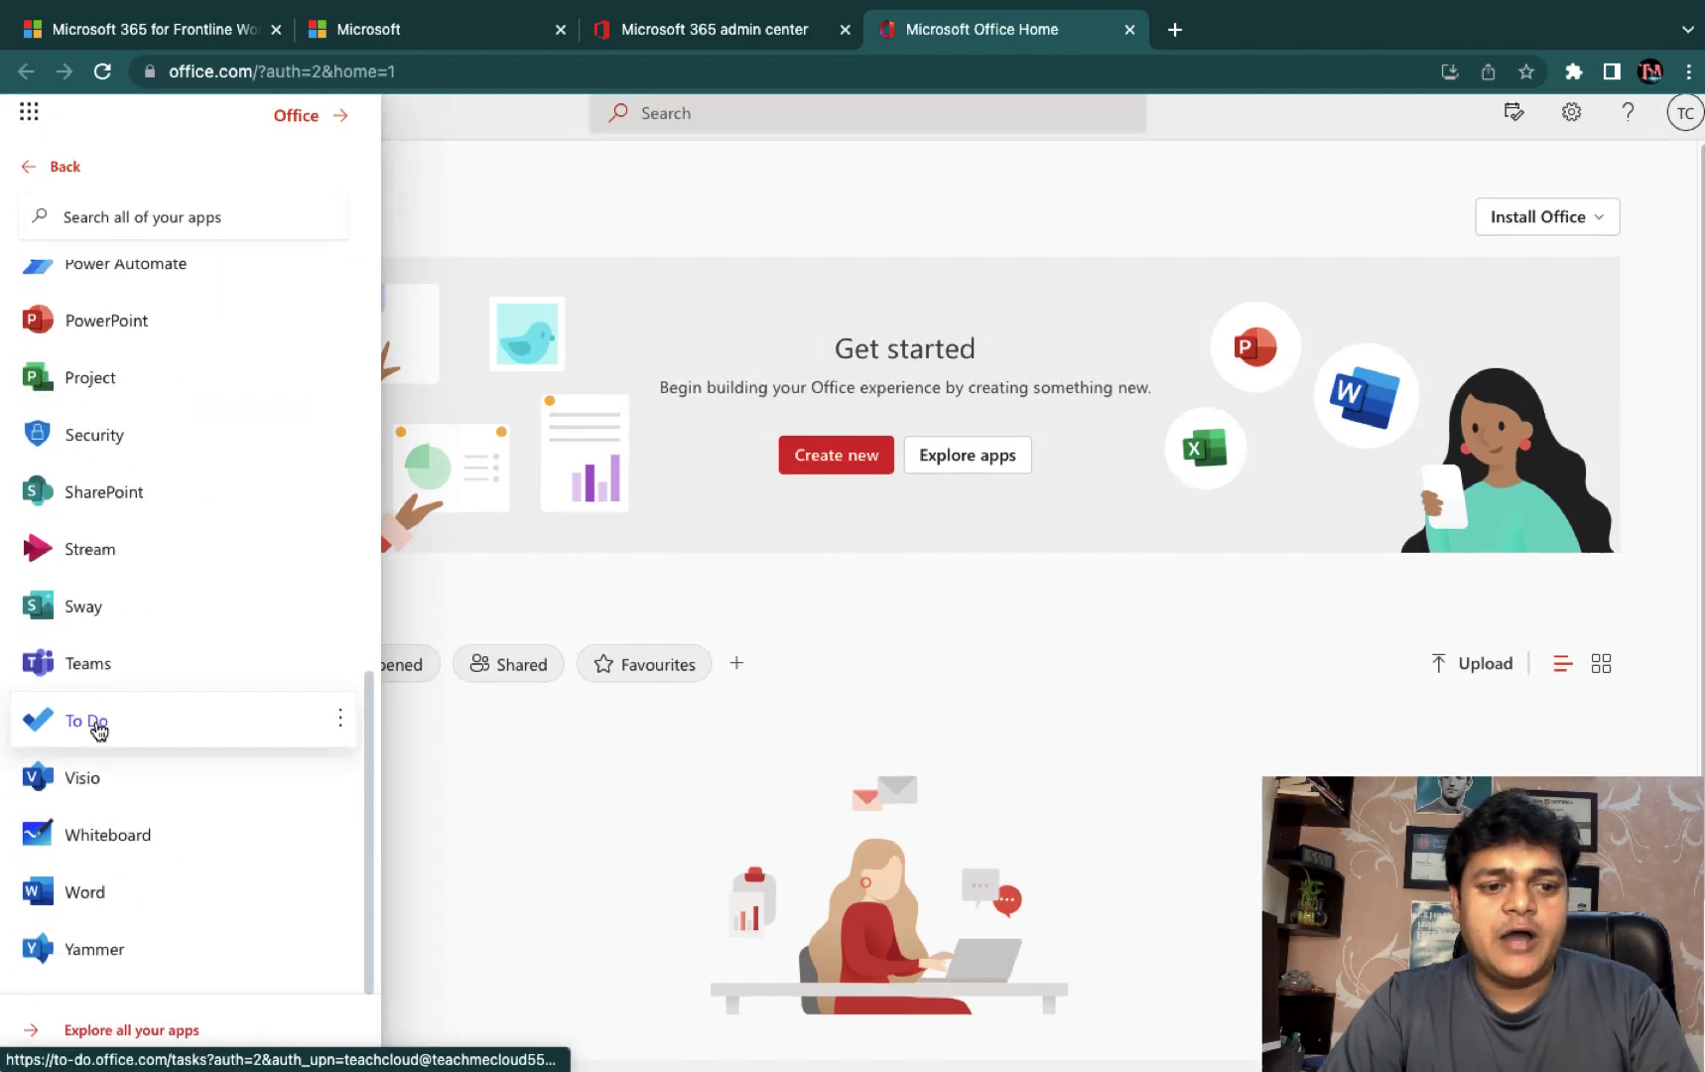
scroll(80, 655, "up", 10)
left_click(30, 123)
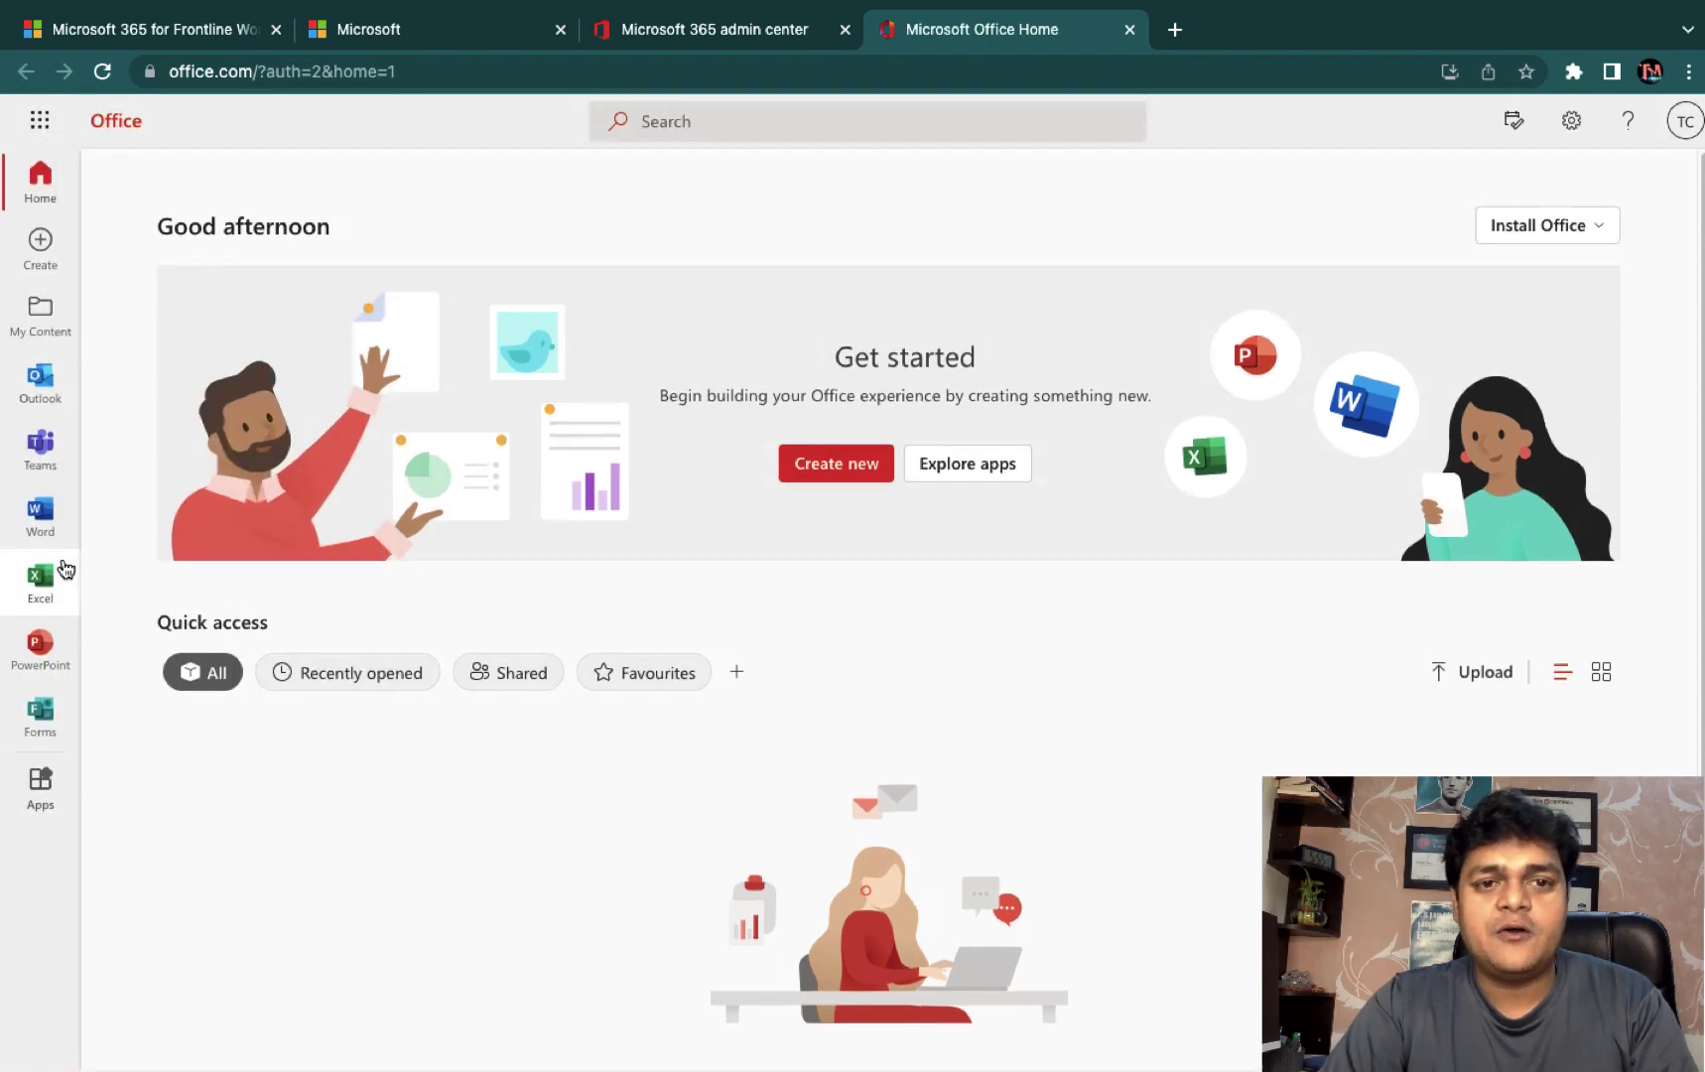
left_click(744, 30)
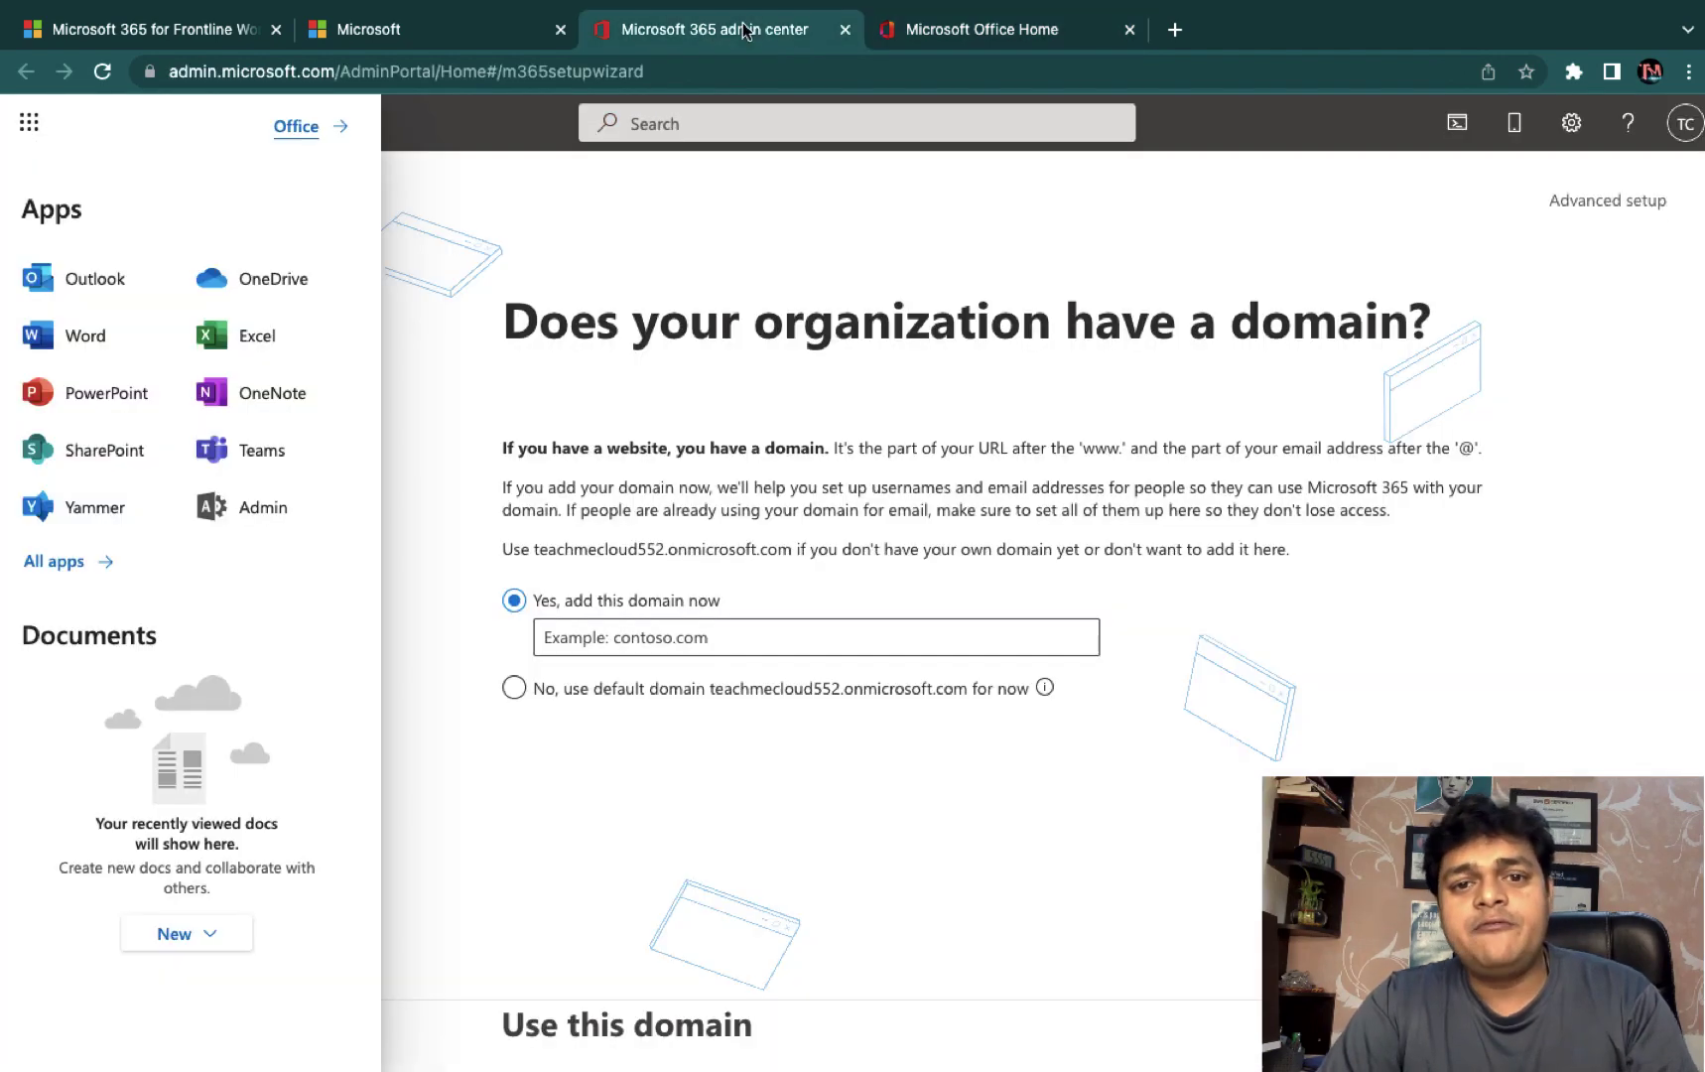
Step: Exit the domain setup wizard and go to Users > Active users
left_click(619, 177)
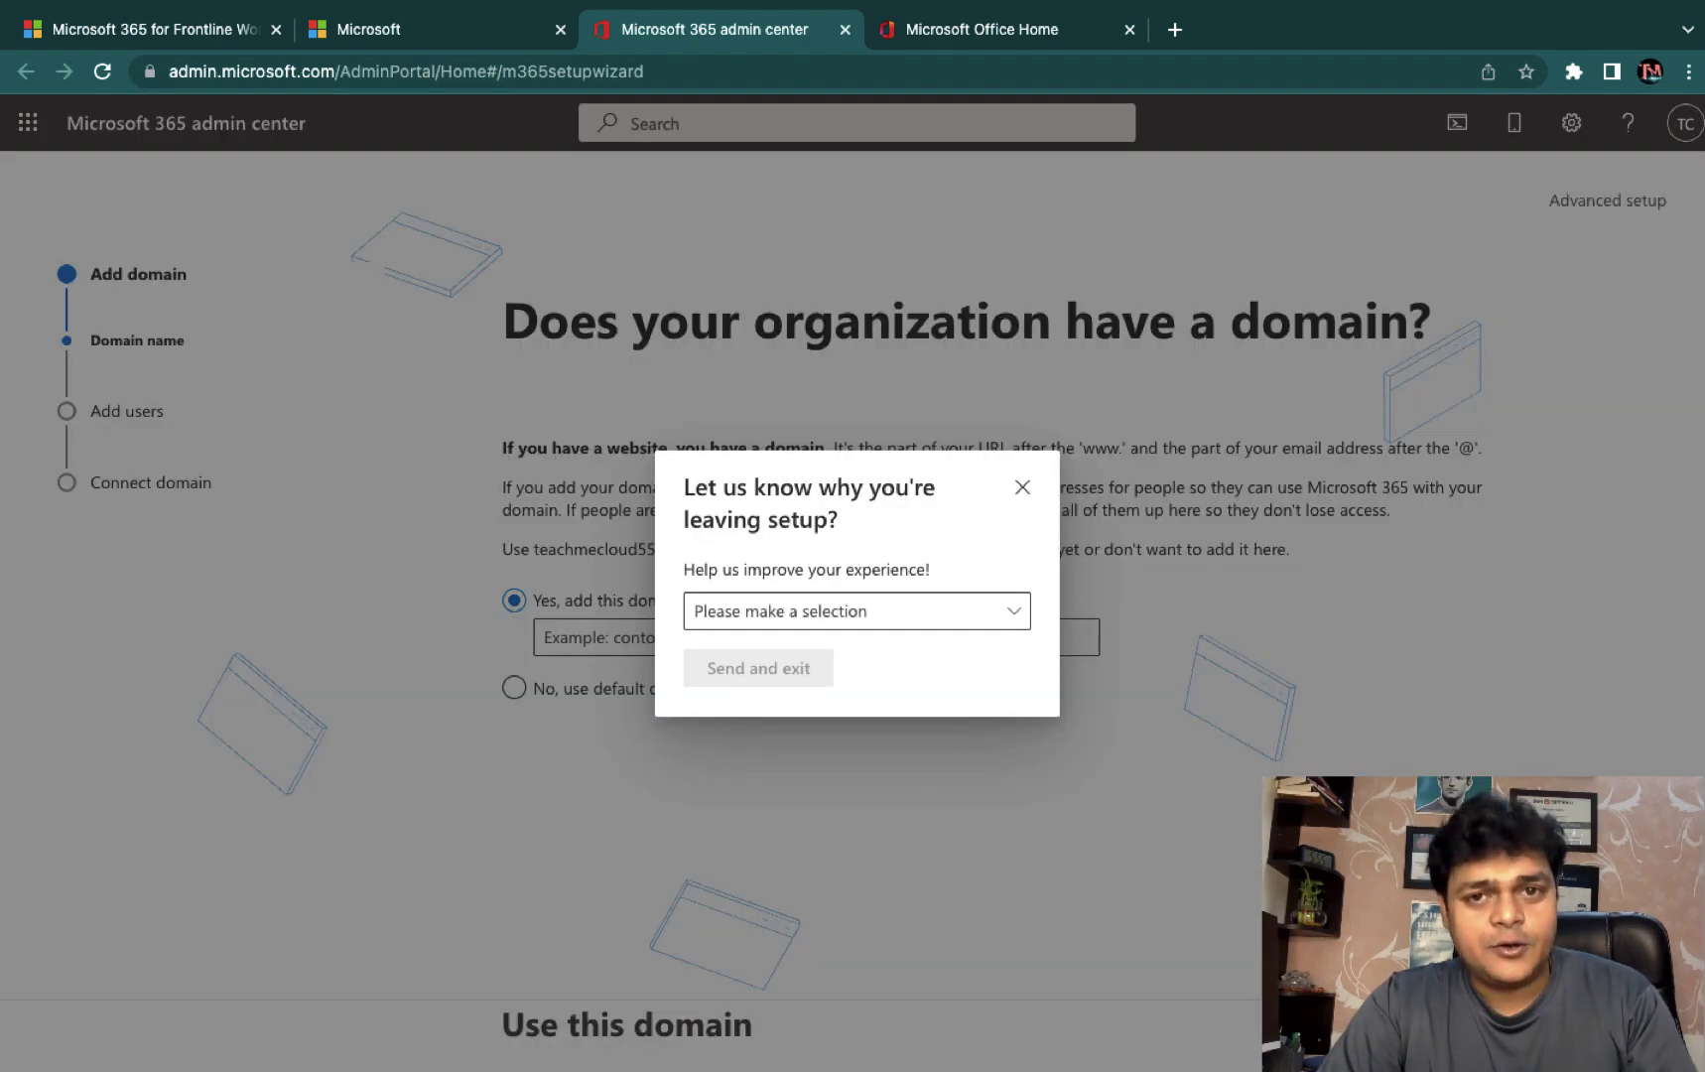
left_click(1022, 486)
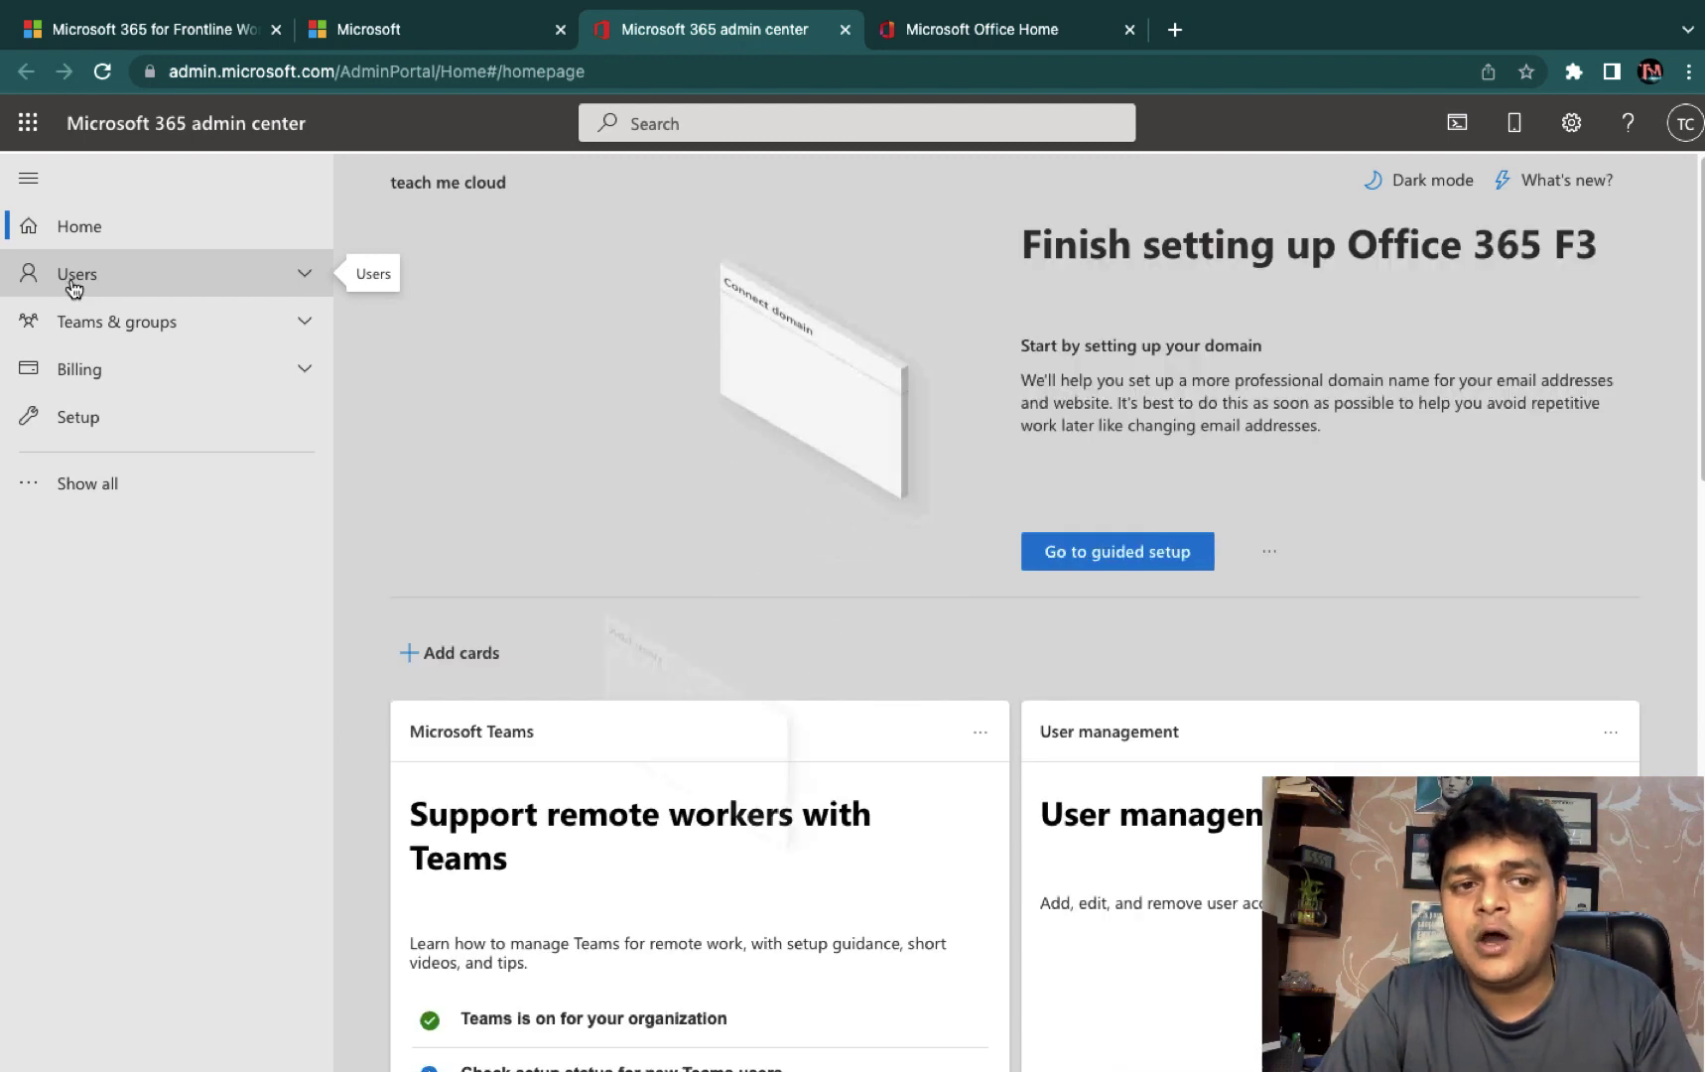
left_click(72, 287)
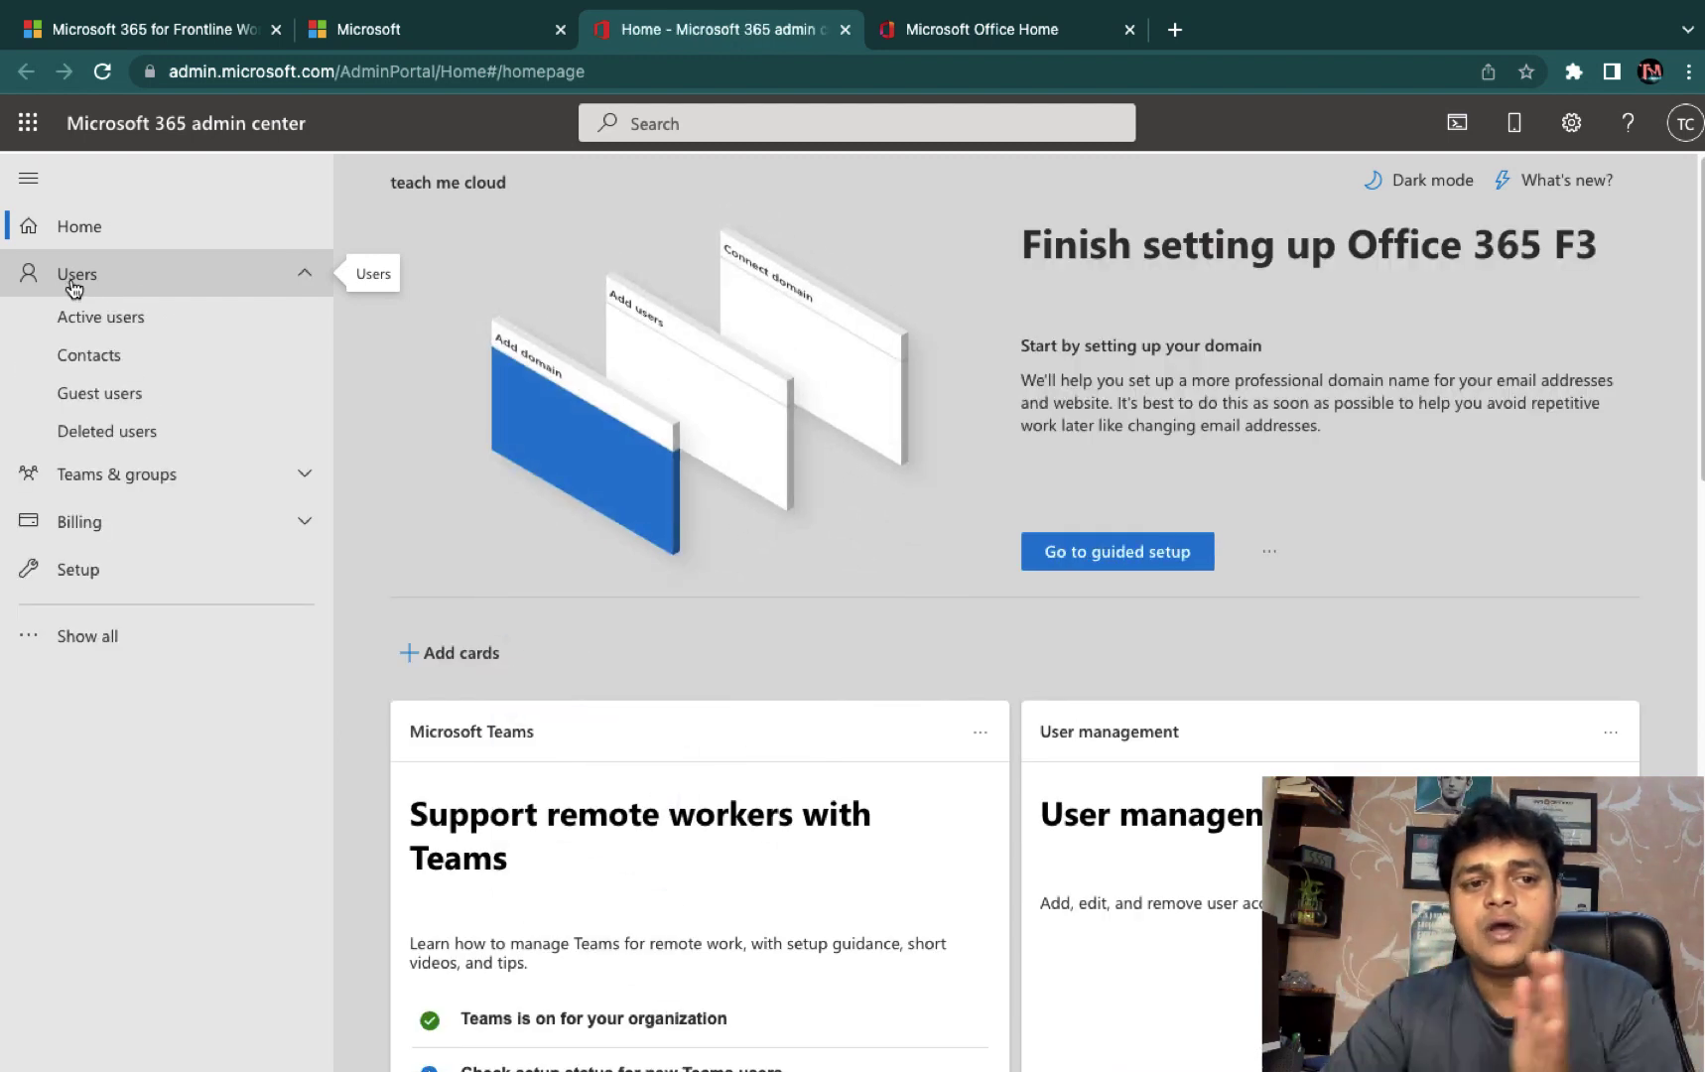
left_click(101, 327)
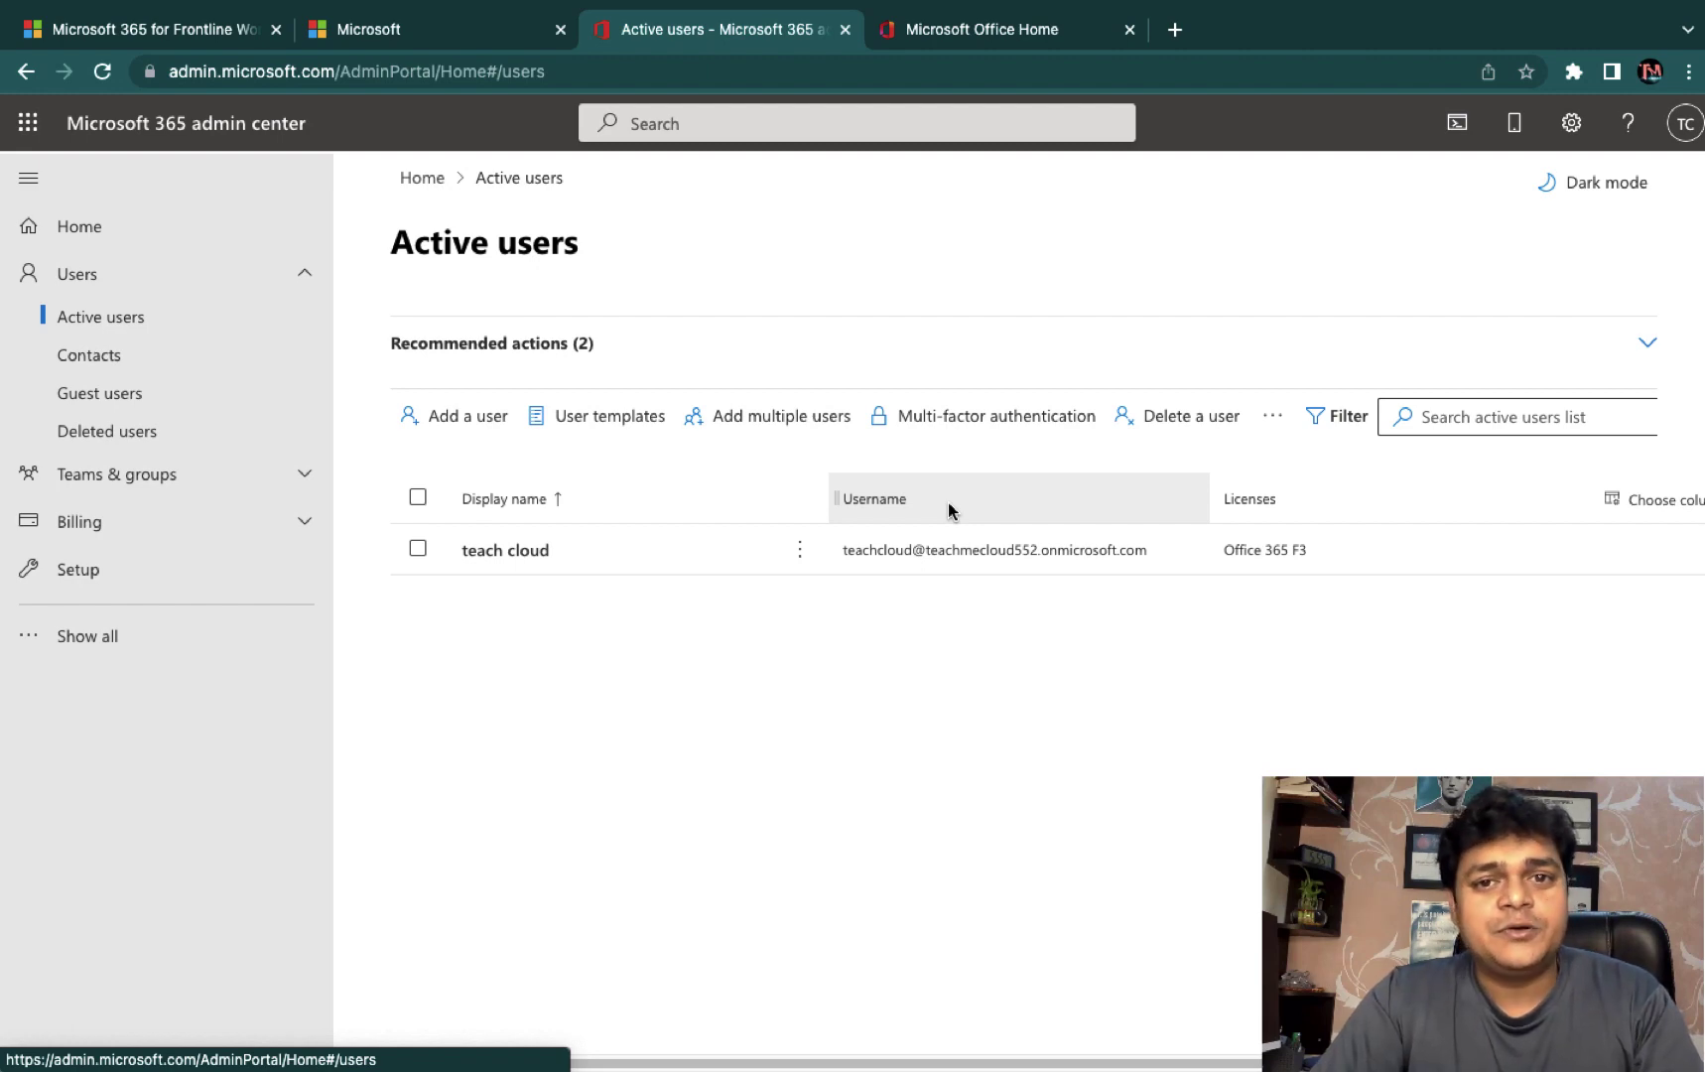
Step: Leave full-screen Chrome for the desktop and bring up the recorder's Dock options to stop recording
key("ctrl+Left")
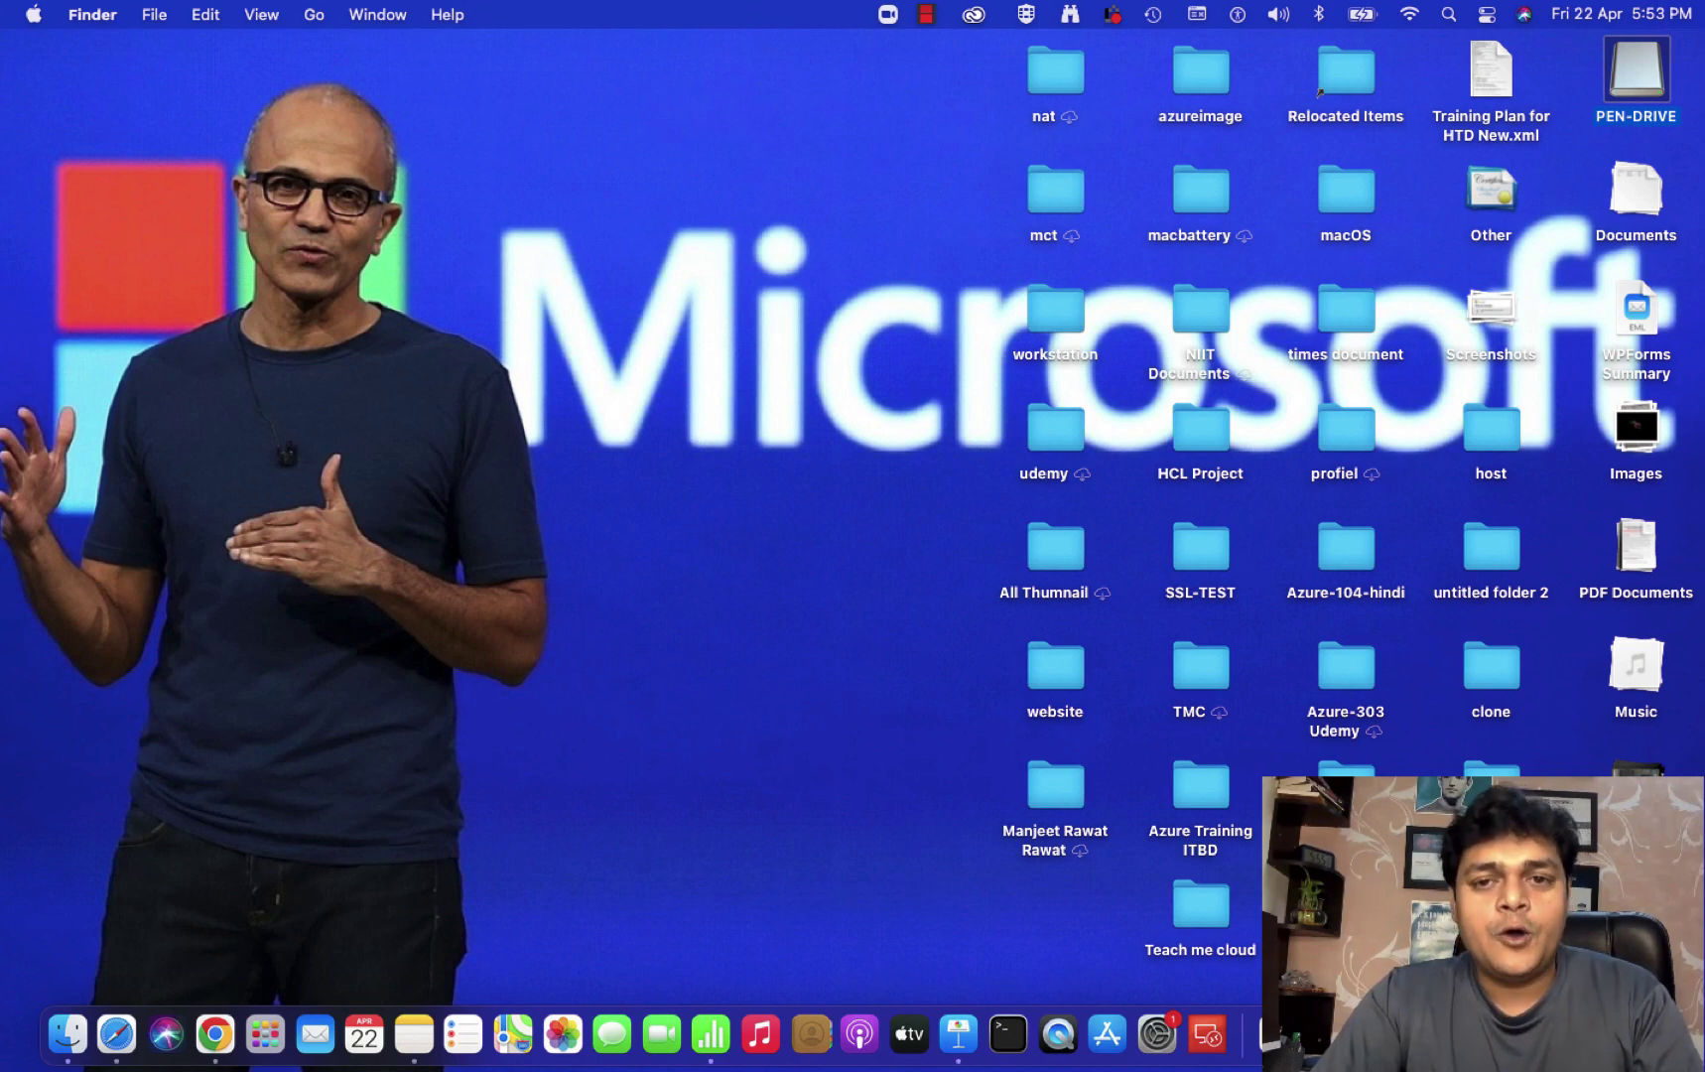
right_click(1459, 1033)
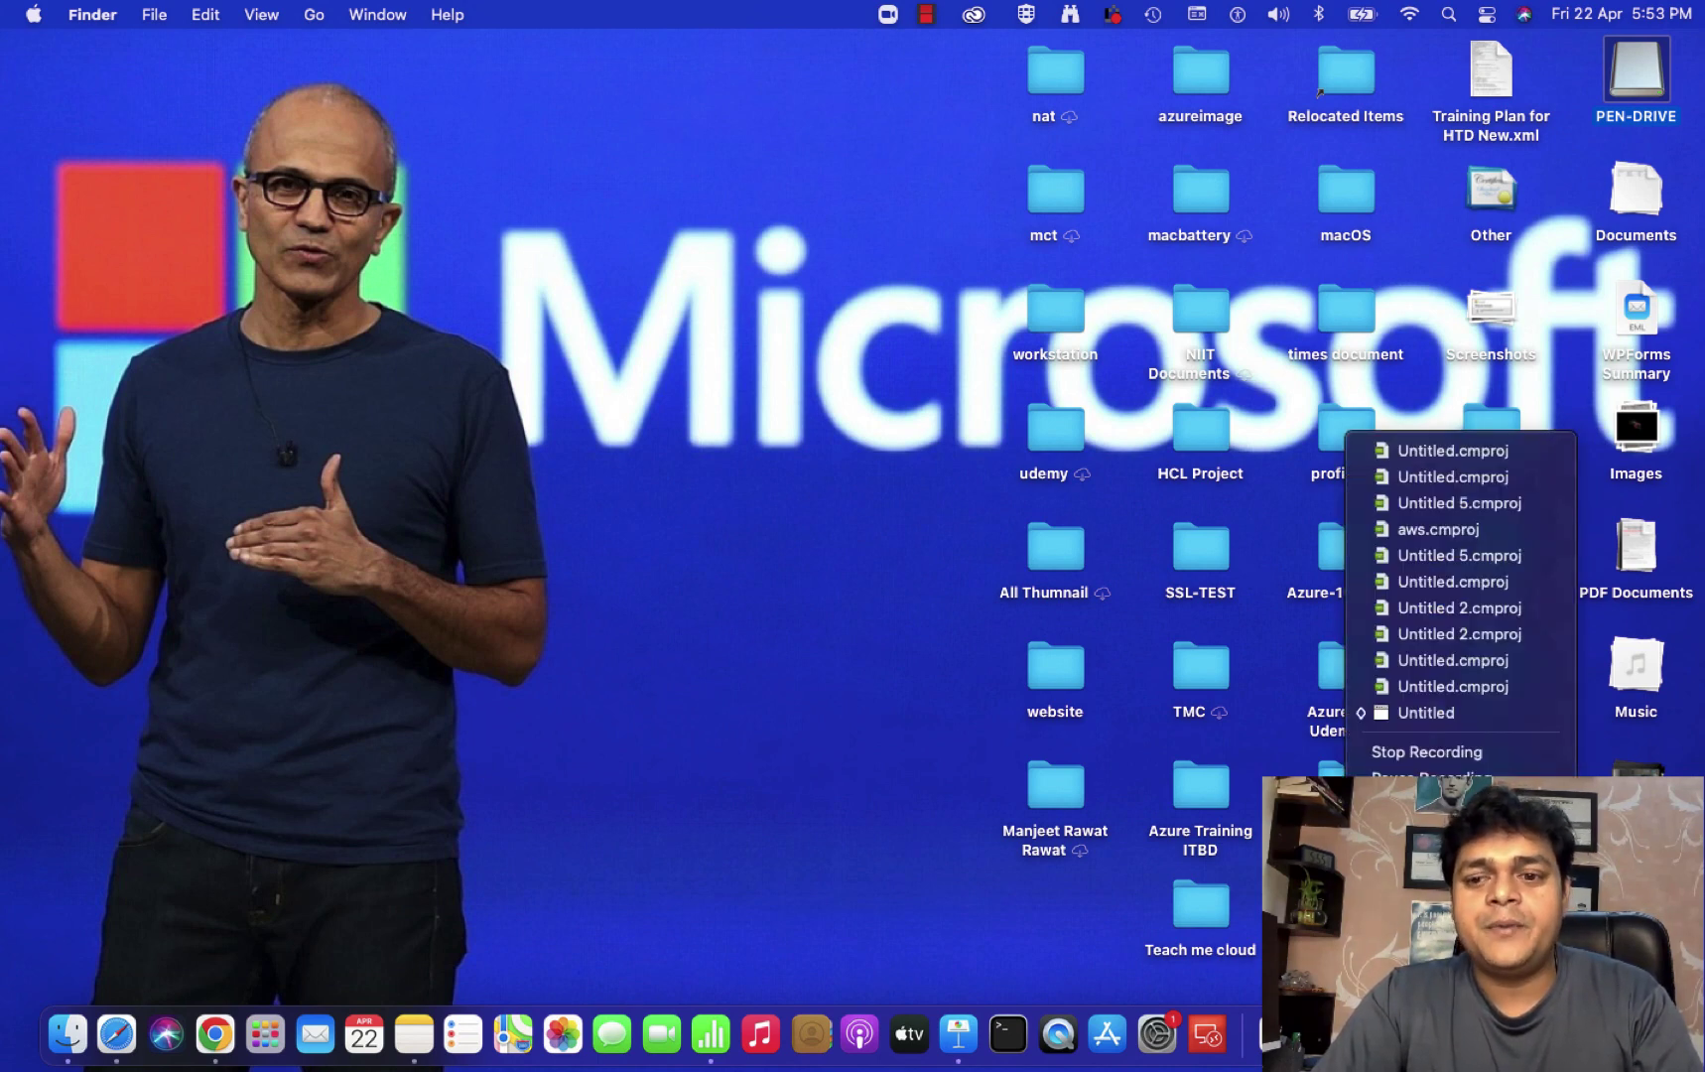